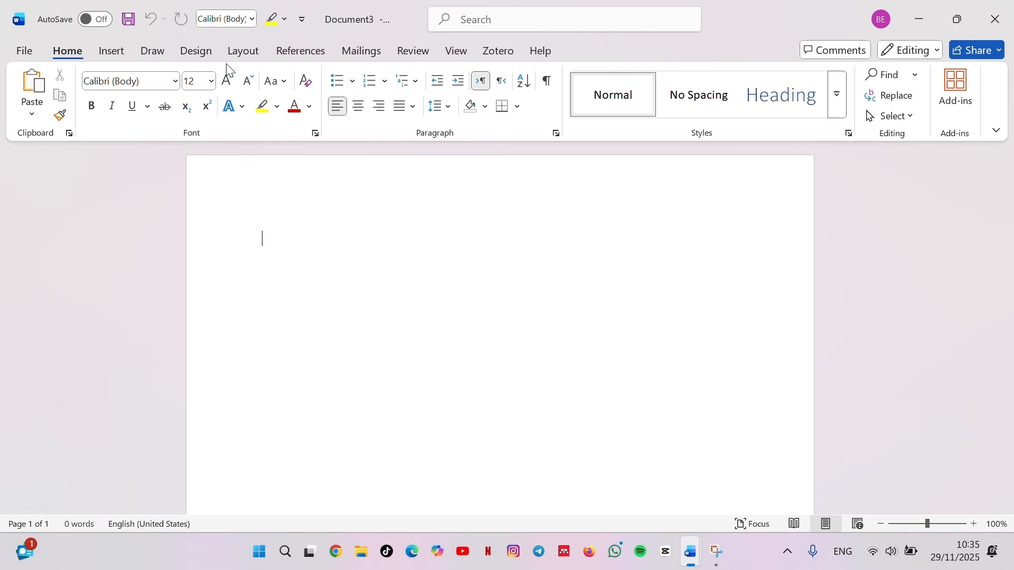
# Step: Set custom page margins for the whole document: top 3 cm, left 4 cm, bottom 3 cm and right 3 cm
pyautogui.click(242, 54)
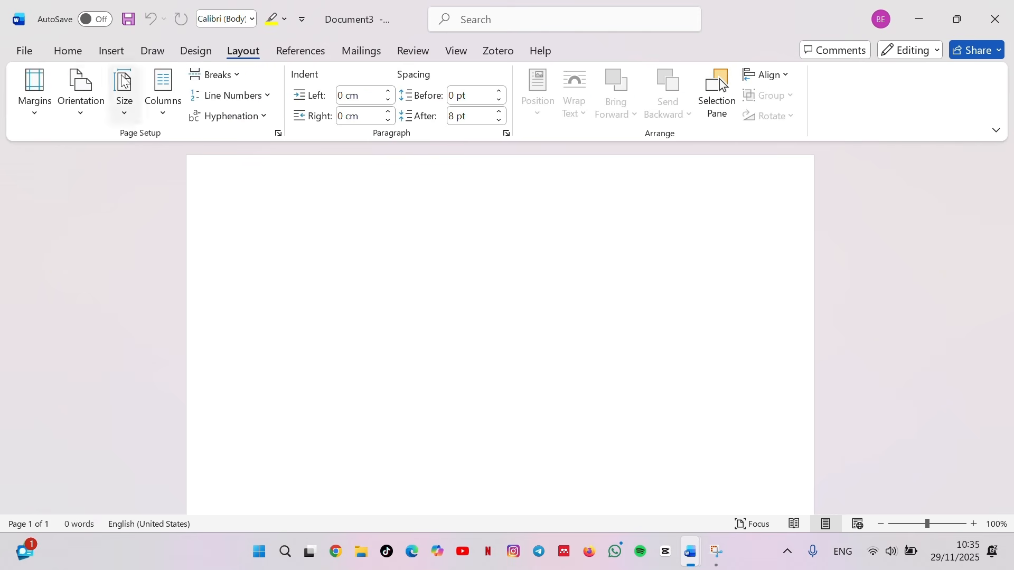
pyautogui.click(28, 104)
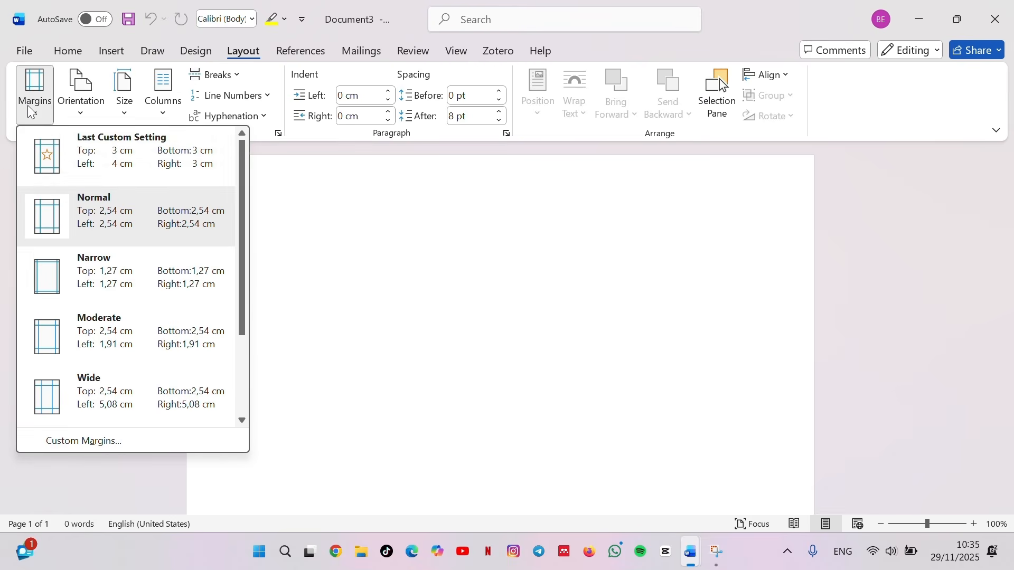
pyautogui.click(100, 442)
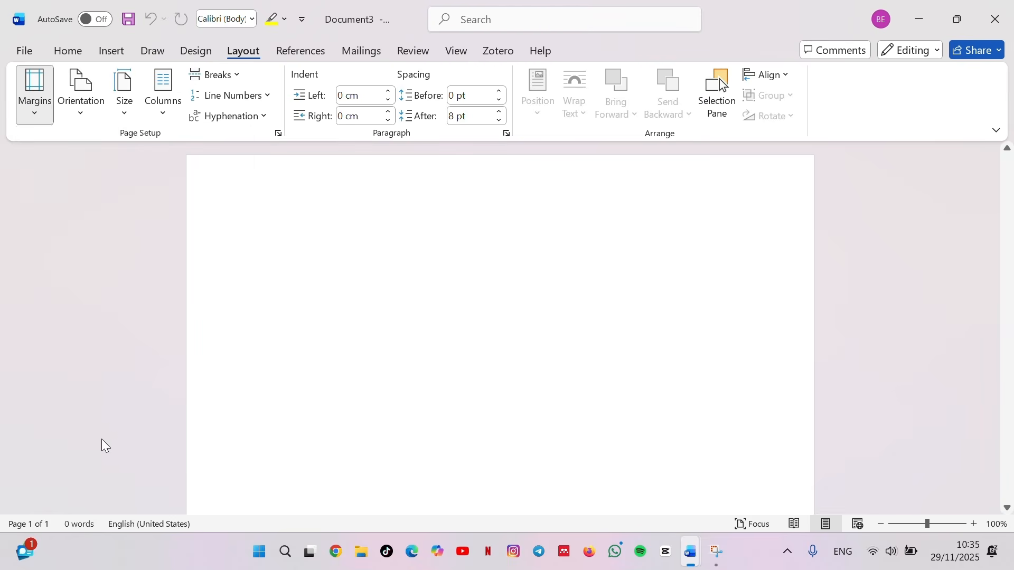
pyautogui.click(434, 101)
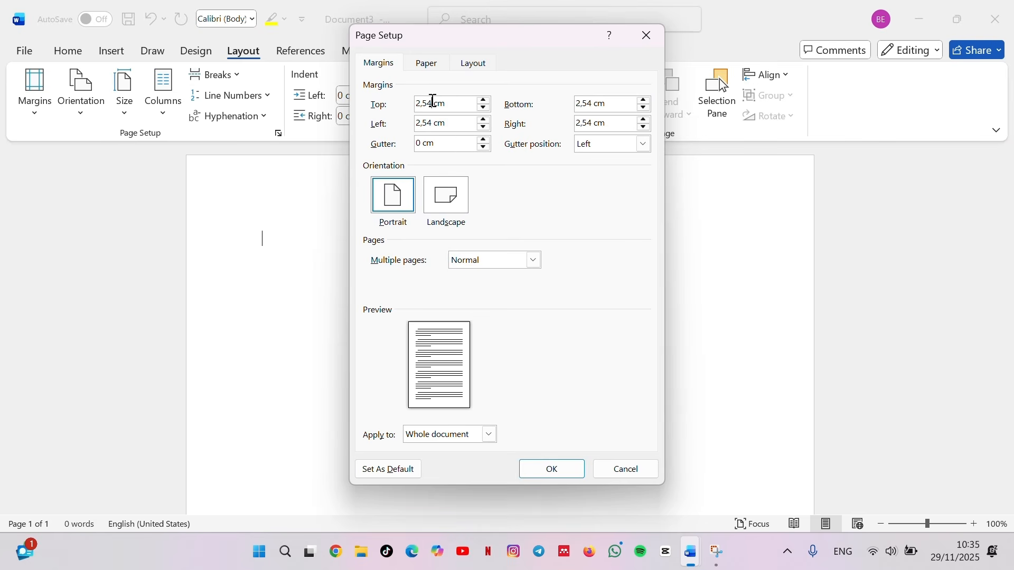
pyautogui.moveTo(432, 104); pyautogui.dragTo(403, 112)
pyautogui.write('3')
pyautogui.moveTo(430, 126); pyautogui.dragTo(415, 126)
pyautogui.write('4')
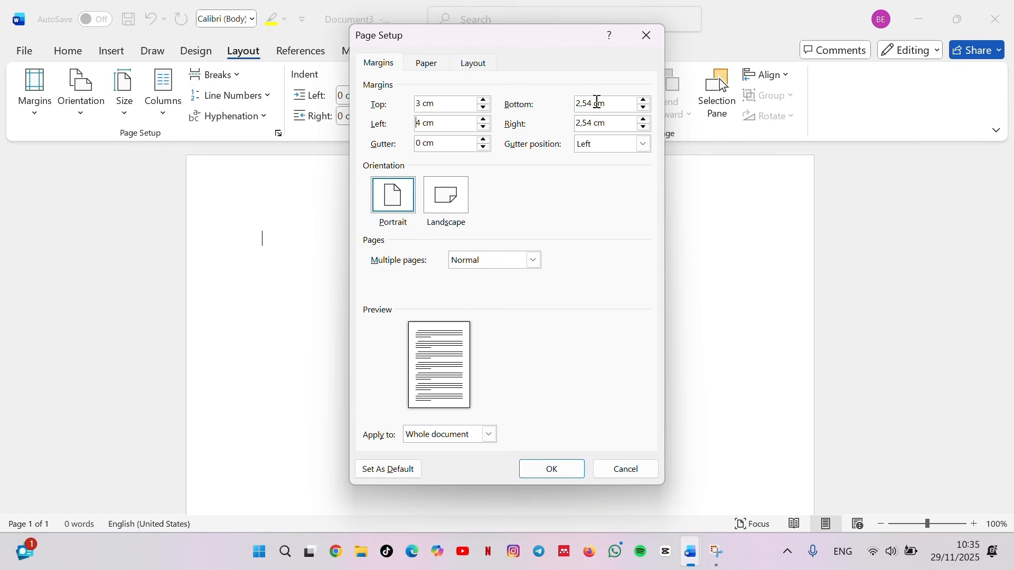
pyautogui.moveTo(594, 102); pyautogui.dragTo(563, 107)
pyautogui.write('3')
pyautogui.moveTo(593, 123); pyautogui.dragTo(574, 122)
pyautogui.click(553, 469)
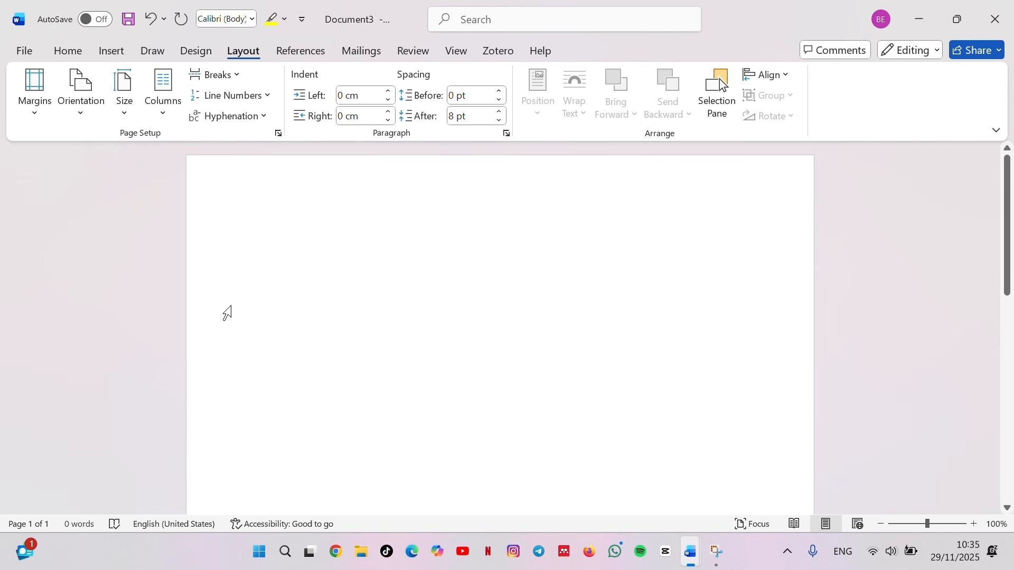
# Step: Set the document's paper size to A4 (21 cm x 29,7 cm)
pyautogui.click(127, 92)
pyautogui.click(541, 281)
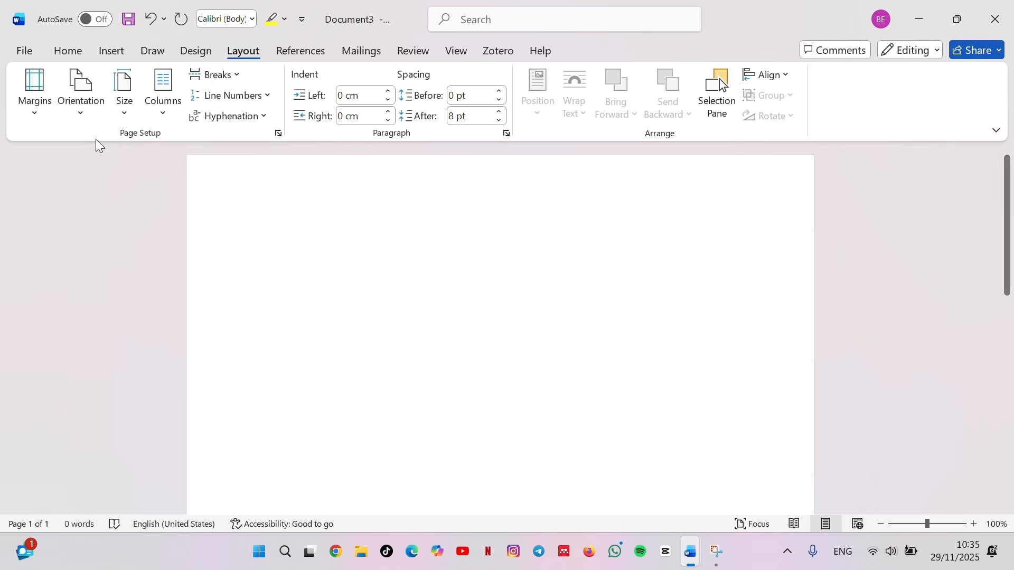
pyautogui.click(129, 92)
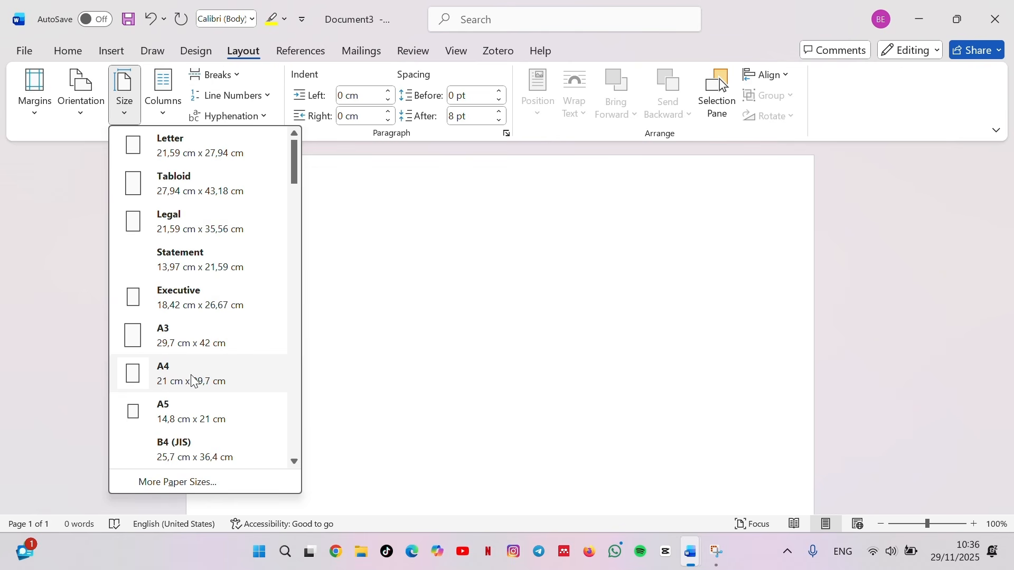
pyautogui.click(240, 387)
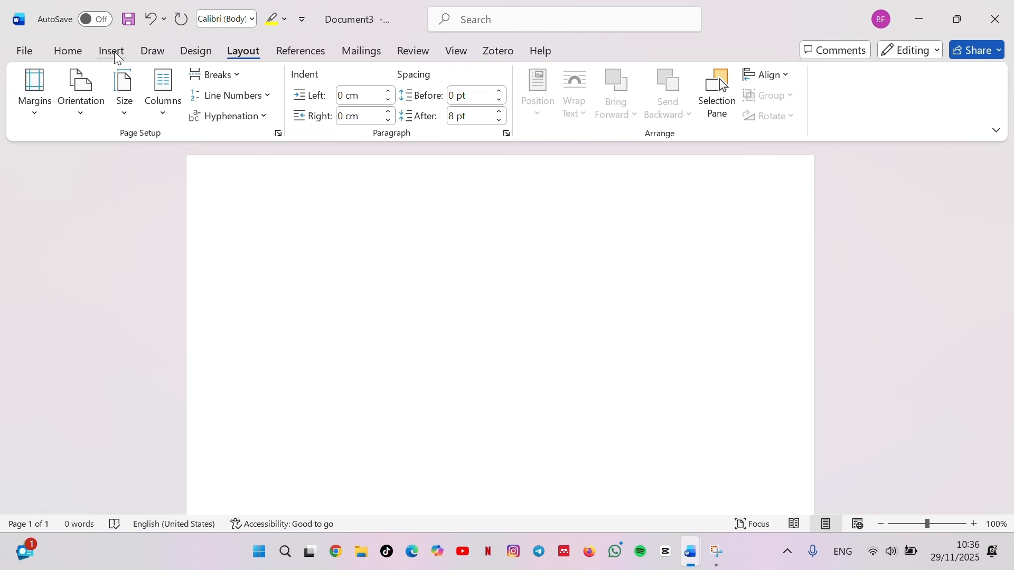
# Step: Set the font for the empty first line to Times New Roman (Headings)
pyautogui.click(70, 52)
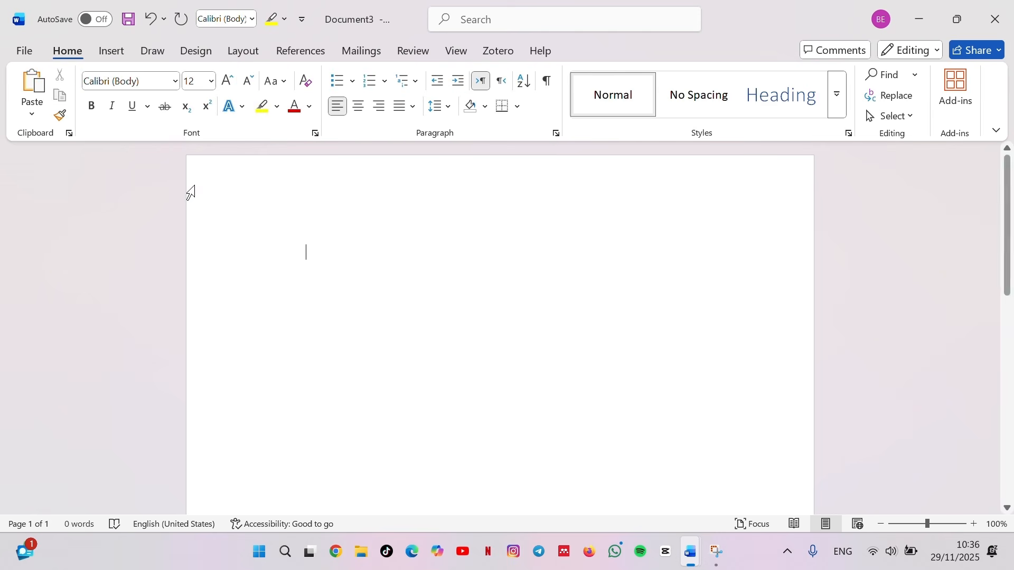
pyautogui.click(176, 81)
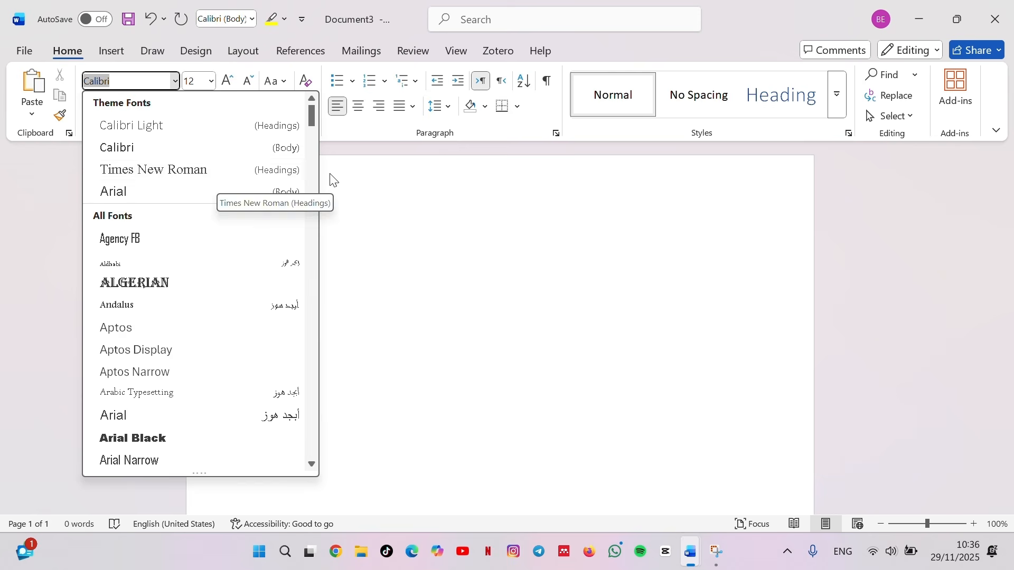
pyautogui.click(227, 173)
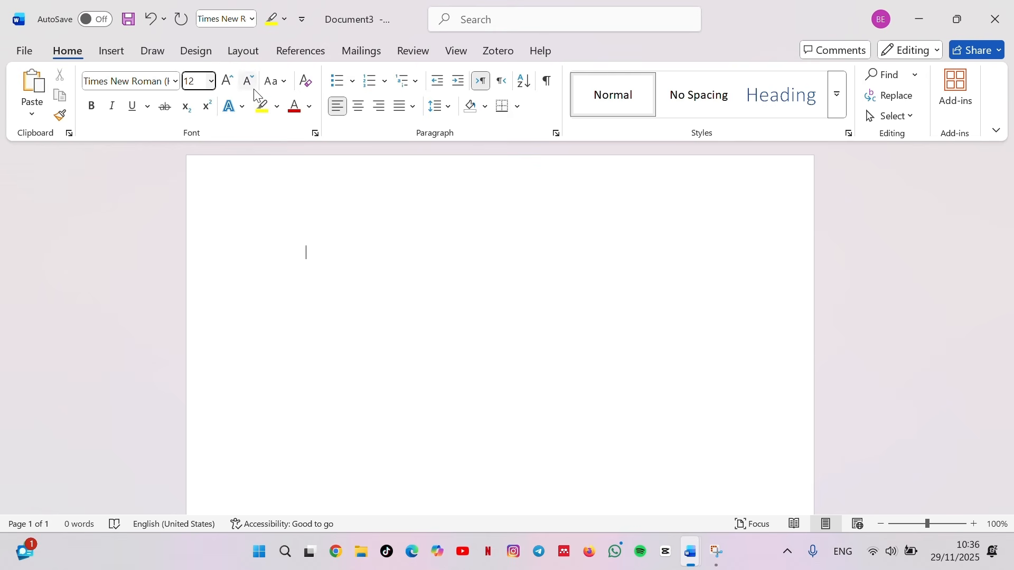
# Step: Set the line spacing of the empty paragraph to 1,5
pyautogui.click(436, 107)
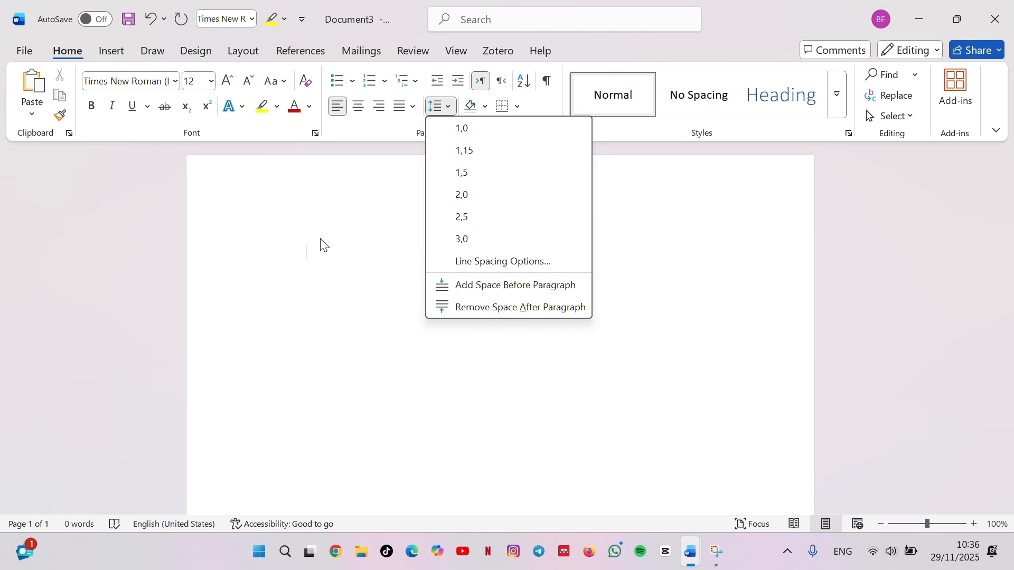
pyautogui.click(355, 226)
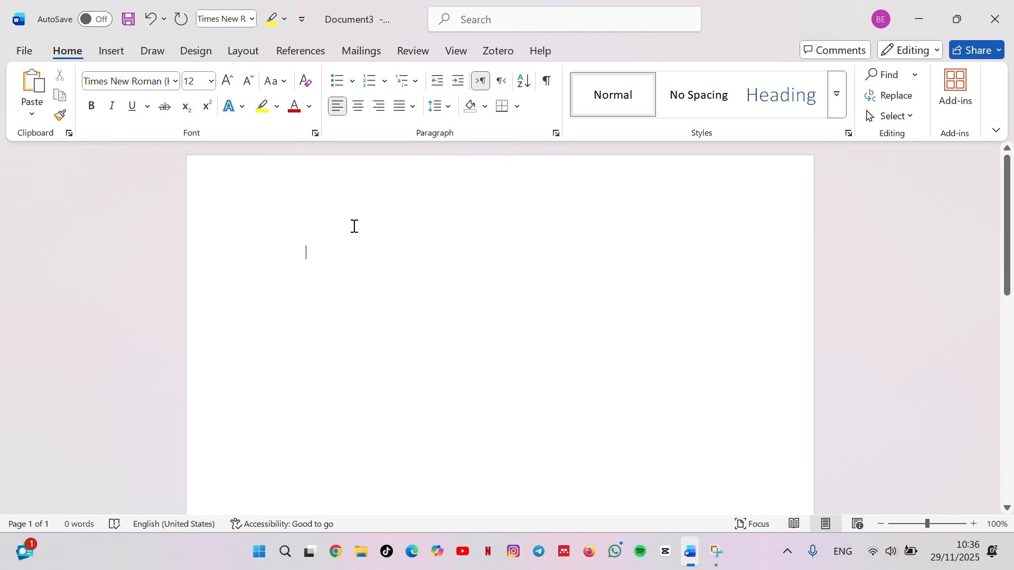
pyautogui.click(439, 104)
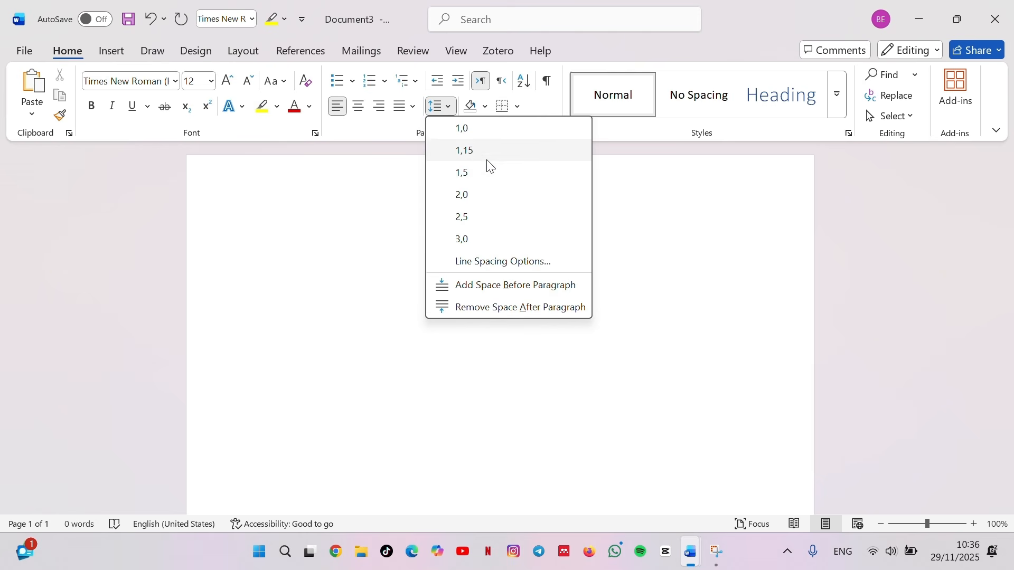
pyautogui.click(488, 175)
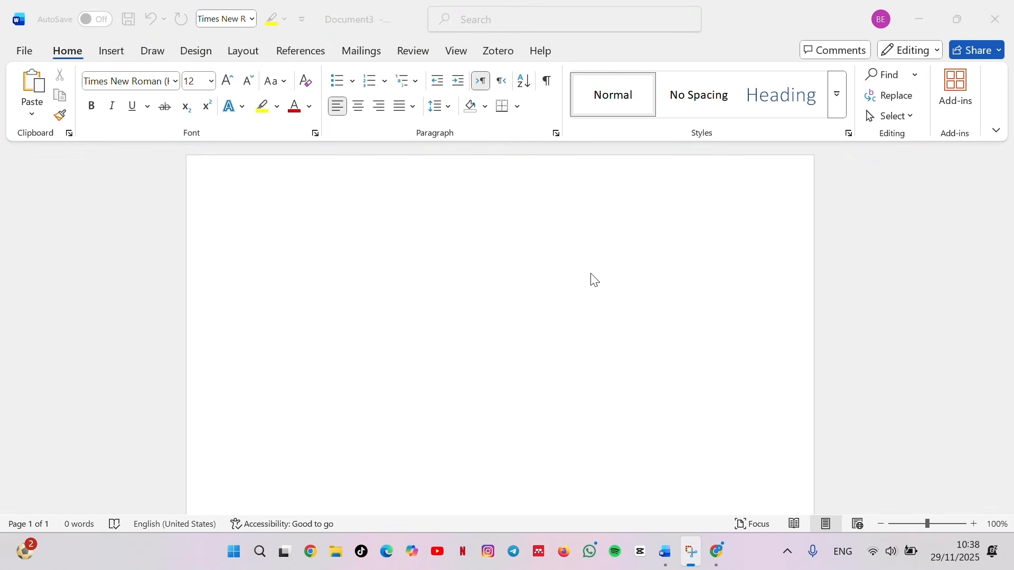
# Step: Centre the first line of the page and enter the title DAMPAK TEKNOLOGI DIGITAL
pyautogui.click(301, 246)
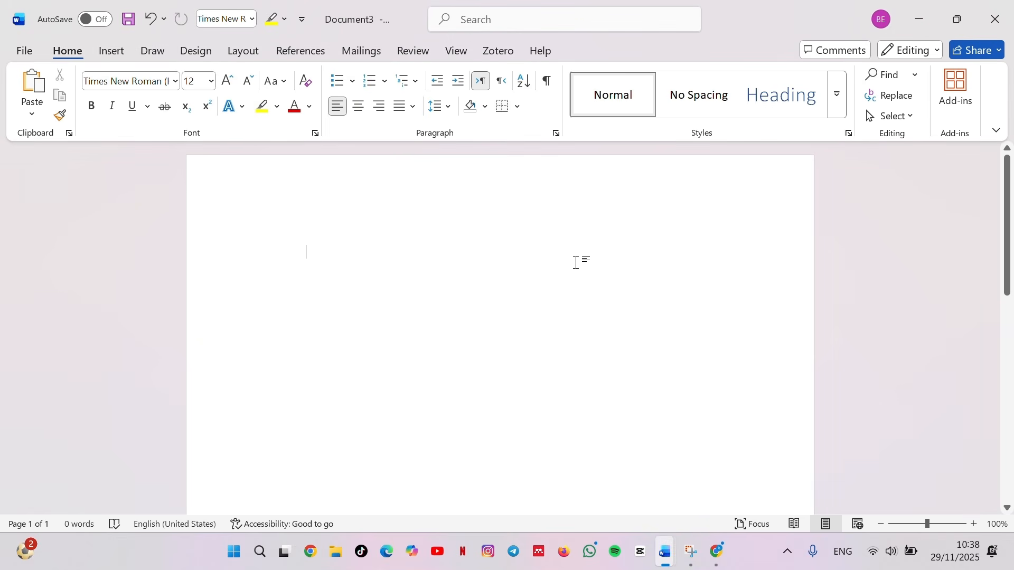
pyautogui.click(359, 107)
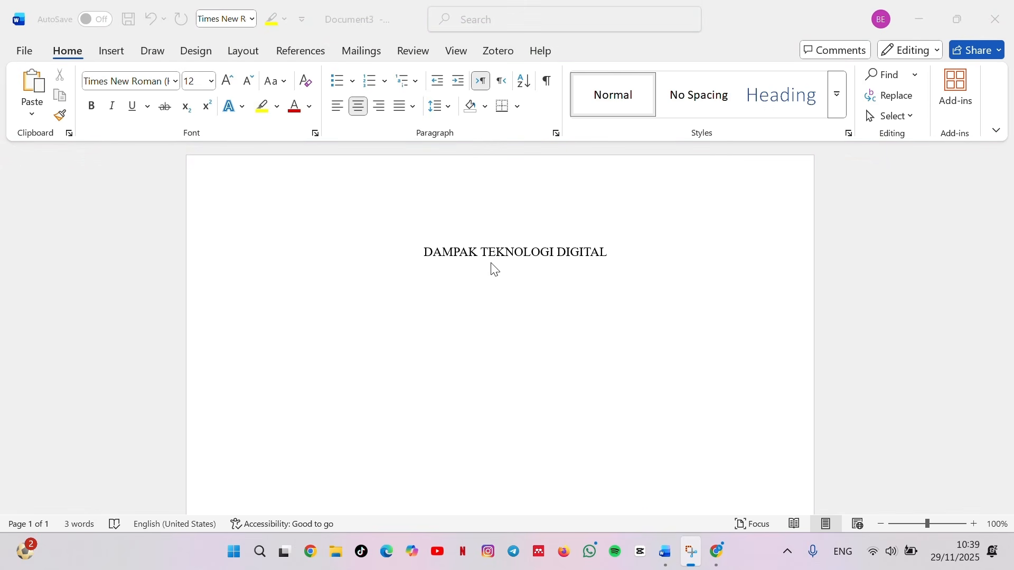
pyautogui.click(608, 253)
pyautogui.click(609, 253)
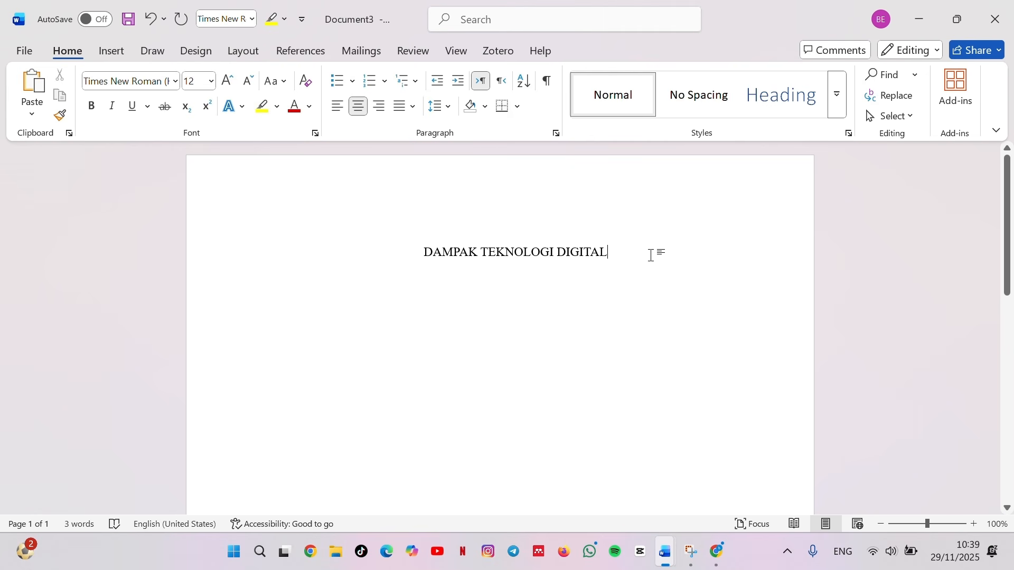
# Step: Make the title line DAMPAK TEKNOLOGI DIGITAL bold and place the cursor at its end
pyautogui.moveTo(650, 255); pyautogui.dragTo(415, 251)
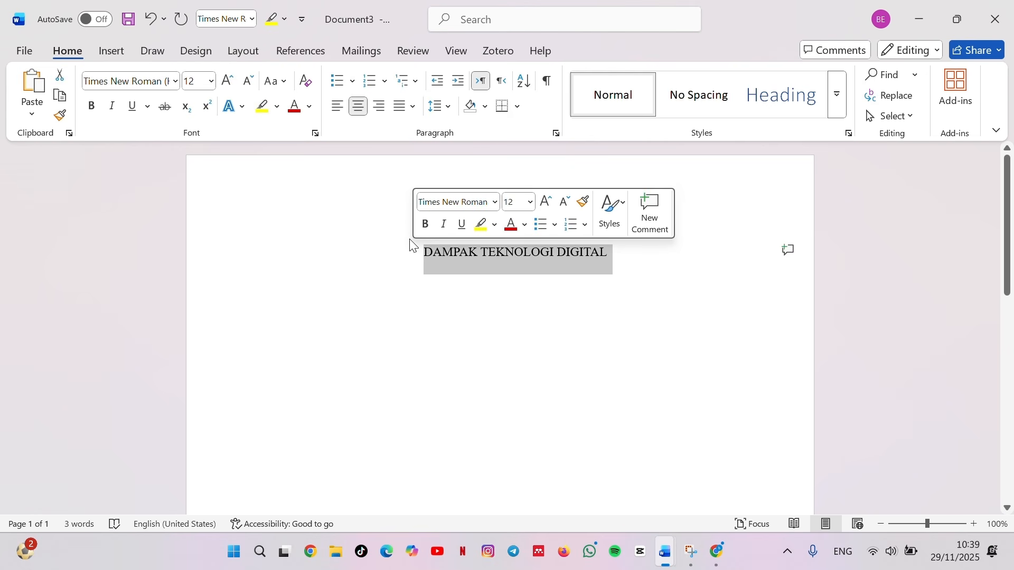
pyautogui.click(91, 108)
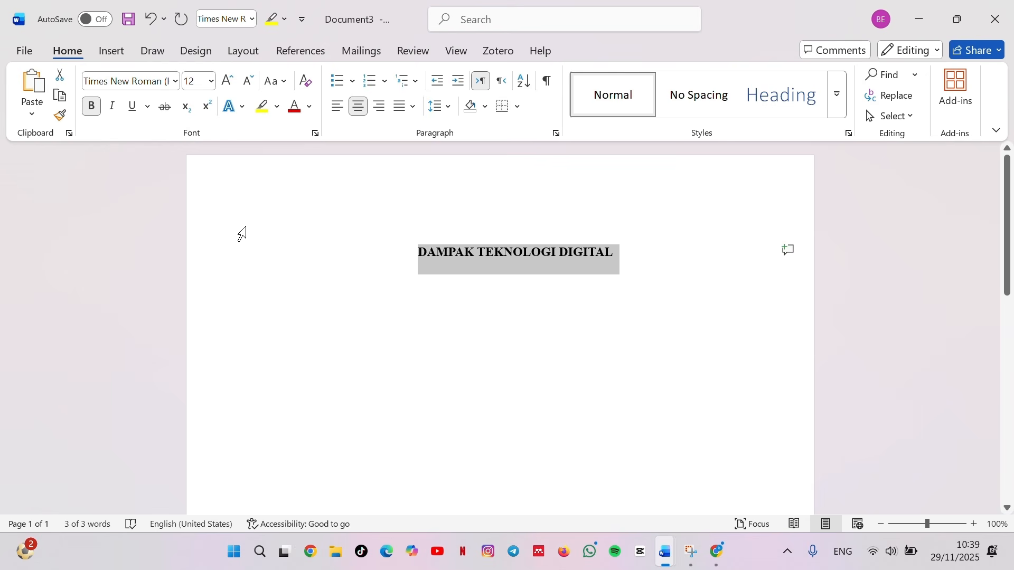
pyautogui.click(659, 280)
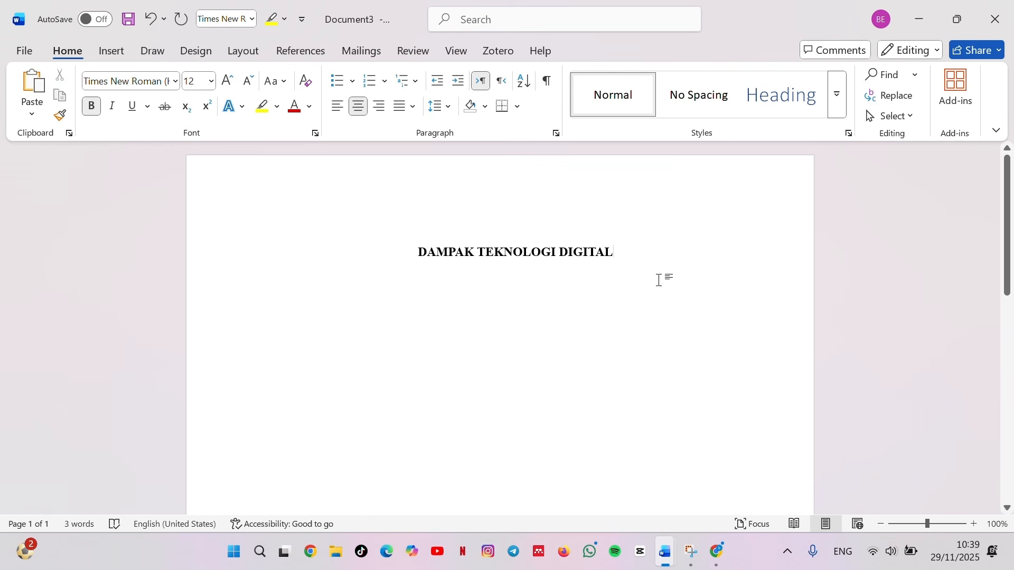
# Step: Add a centred, non-bold line "Dosen Pengampu :" with the lecturer's name and degrees under the title, followed by several blank lines
pyautogui.press('Return')
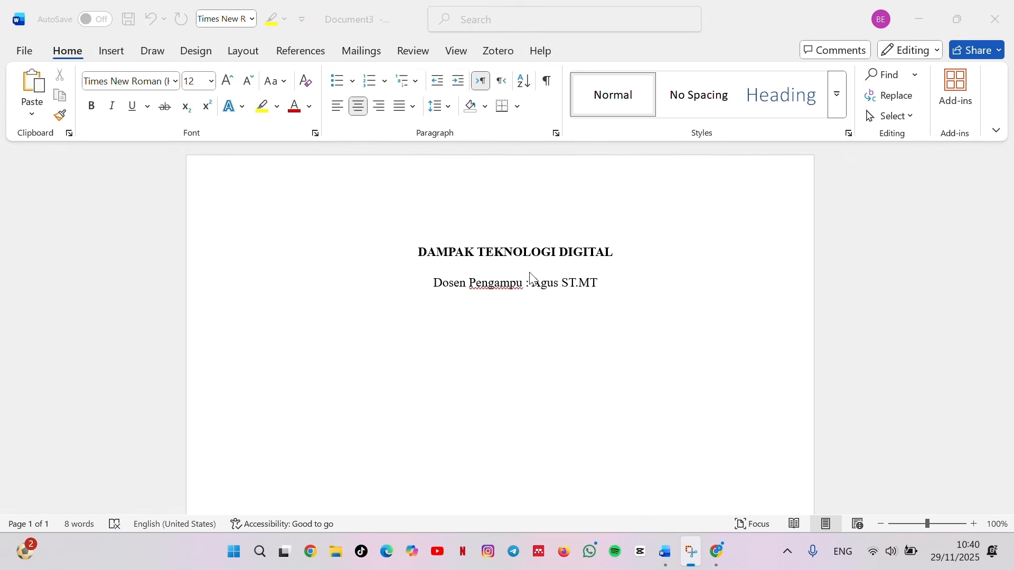
pyautogui.click(591, 288)
pyautogui.press('Return')
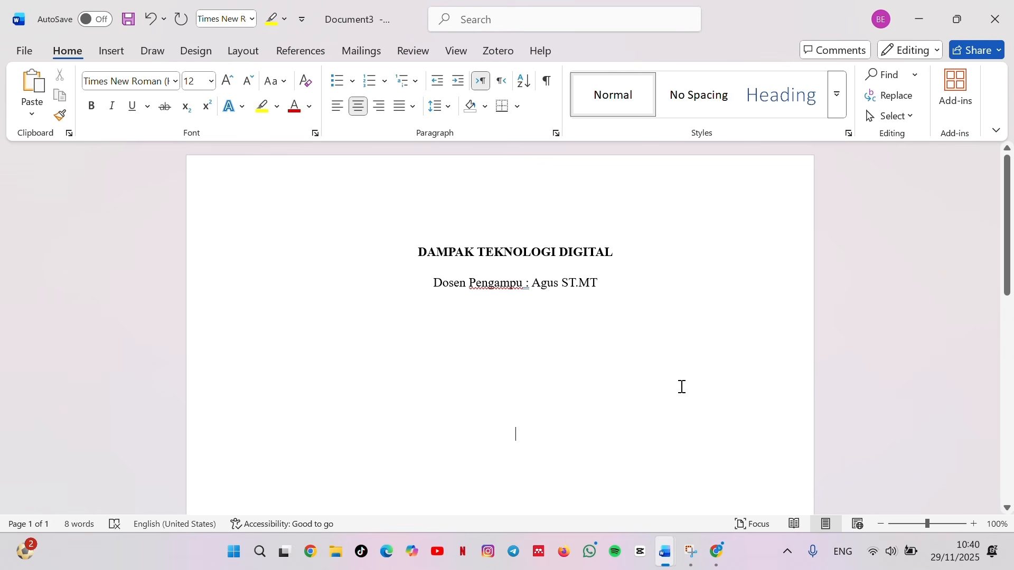
pyautogui.scroll(-3, 660, 390)
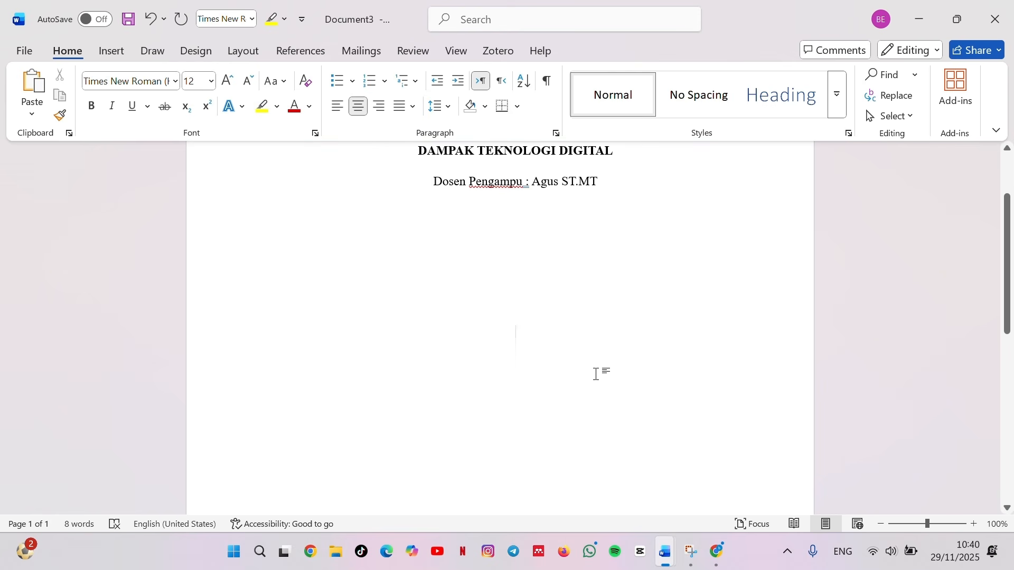
pyautogui.press('Return')
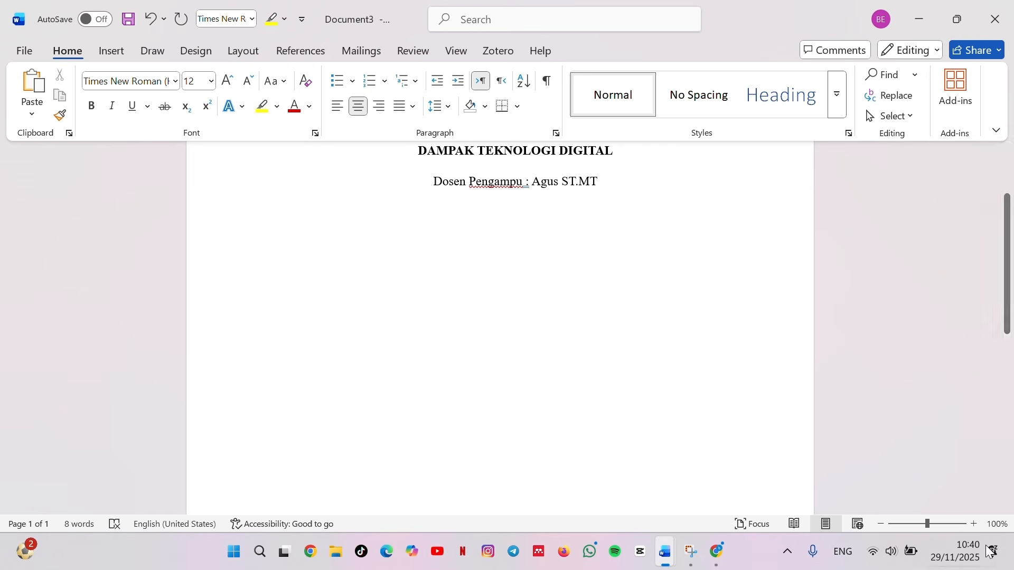
# Step: Insert the university logo picture untirta.jpg from the Downloads folder below the blank lines, leaving the cursor after it
pyautogui.click(113, 51)
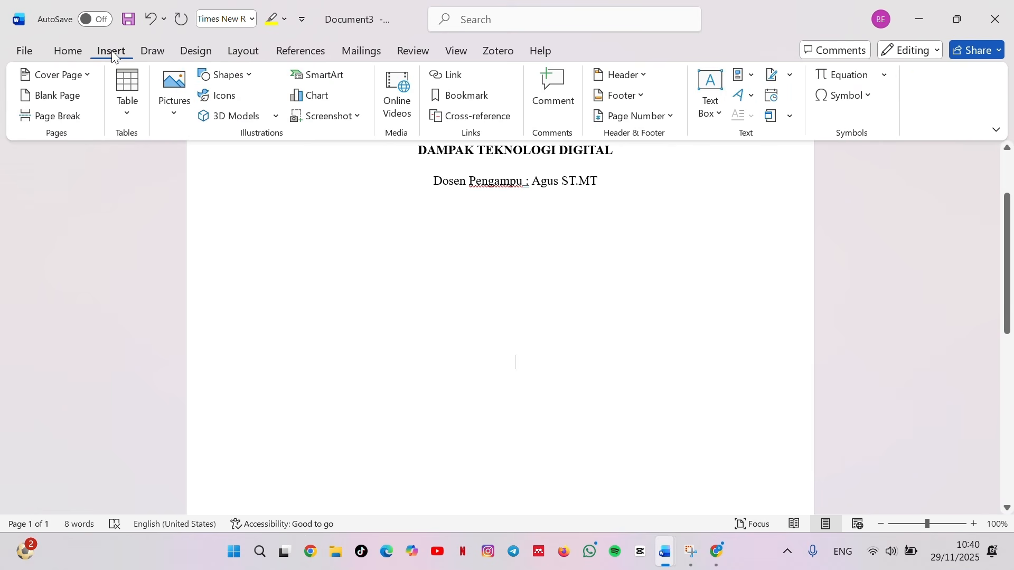
pyautogui.click(174, 101)
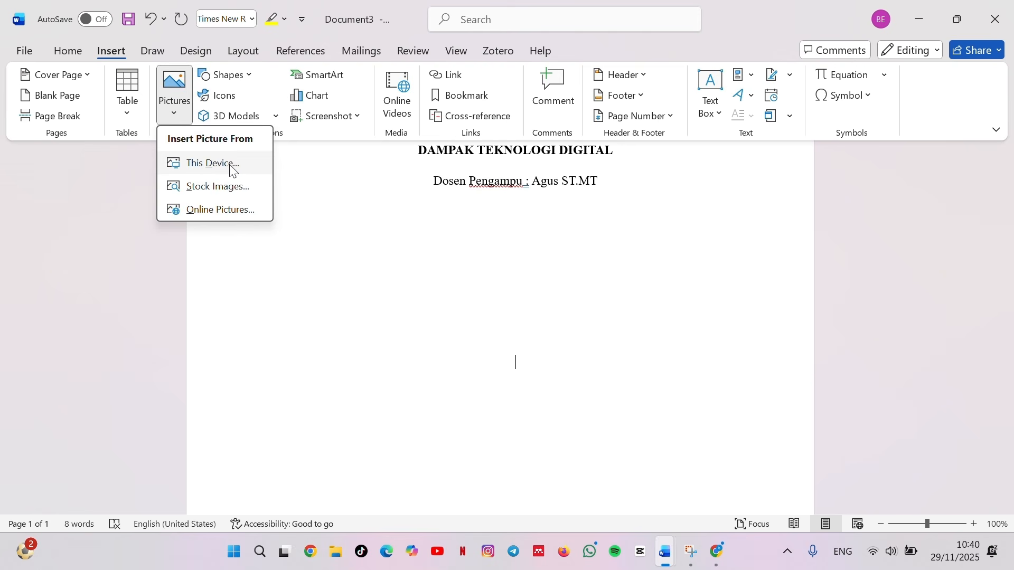
pyautogui.click(210, 170)
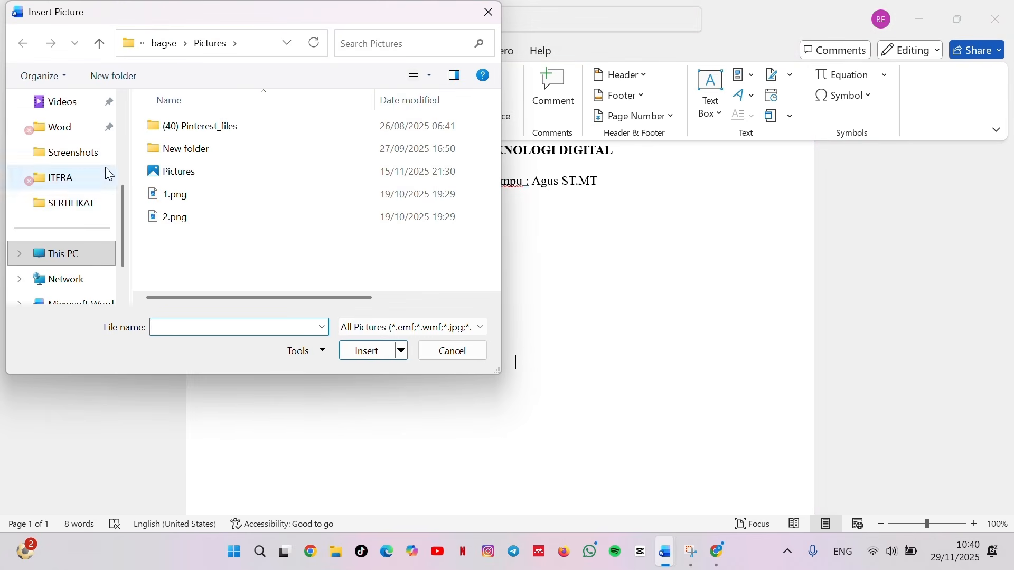
pyautogui.scroll(6, 64, 238)
pyautogui.scroll(-5, 70, 180)
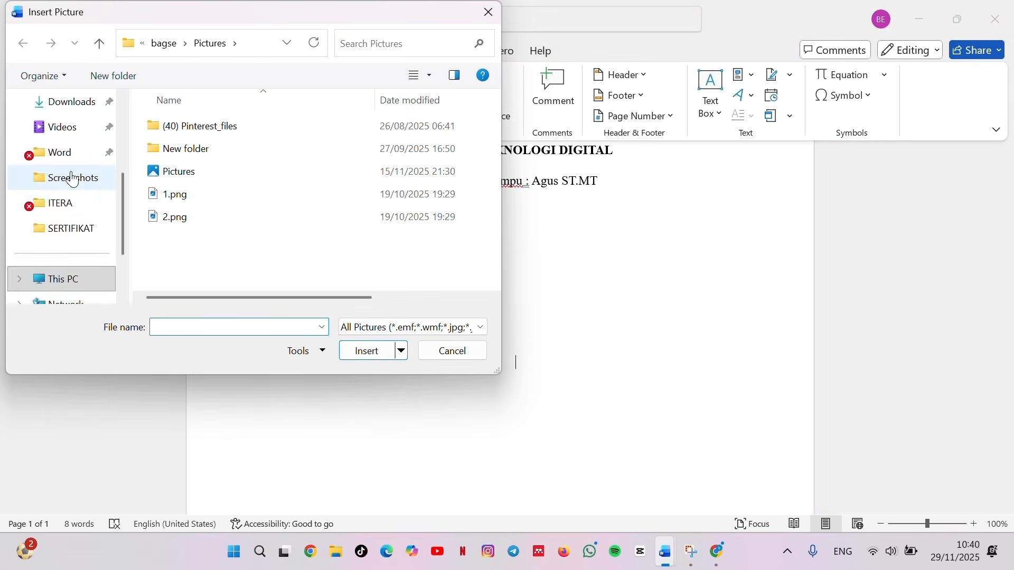
pyautogui.scroll(5, 73, 176)
pyautogui.click(75, 262)
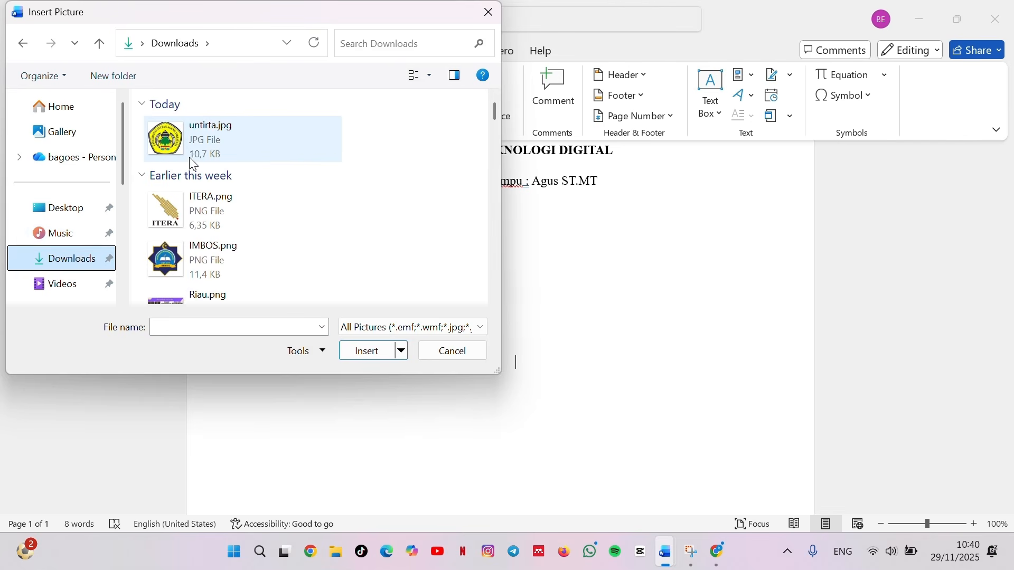
pyautogui.doubleClick(236, 142)
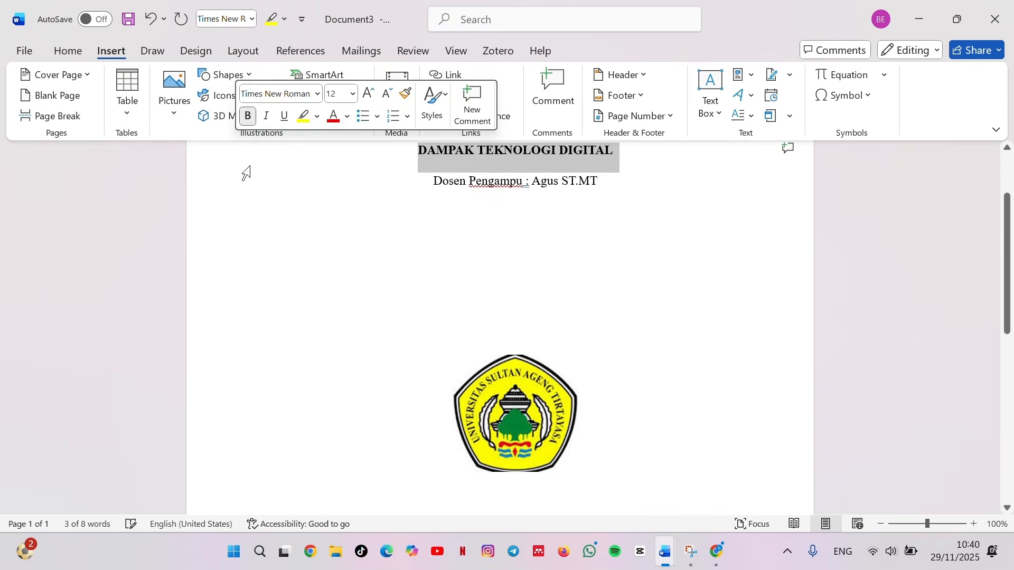
pyautogui.click(524, 390)
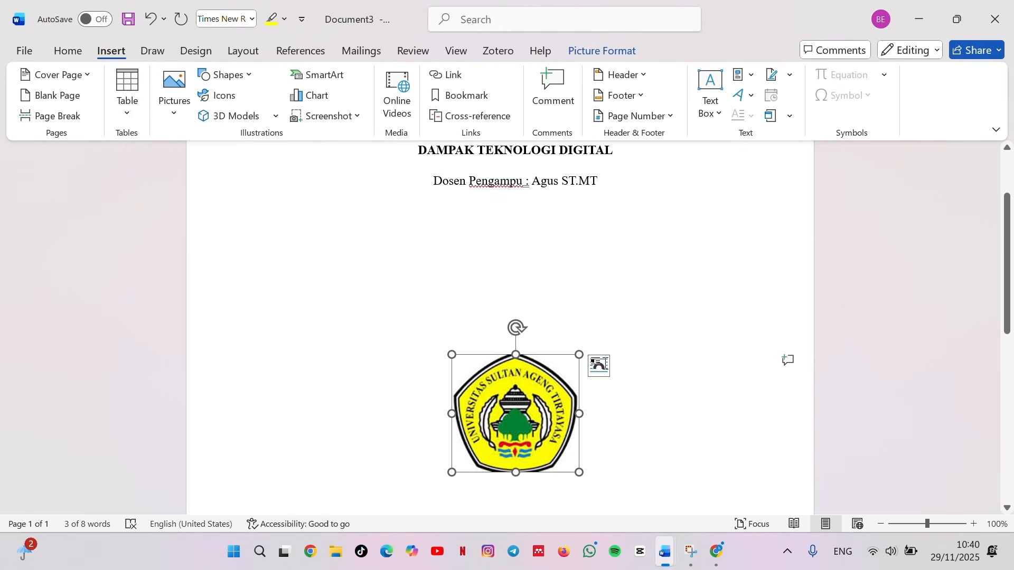
pyautogui.click(672, 376)
pyautogui.scroll(-3, 581, 449)
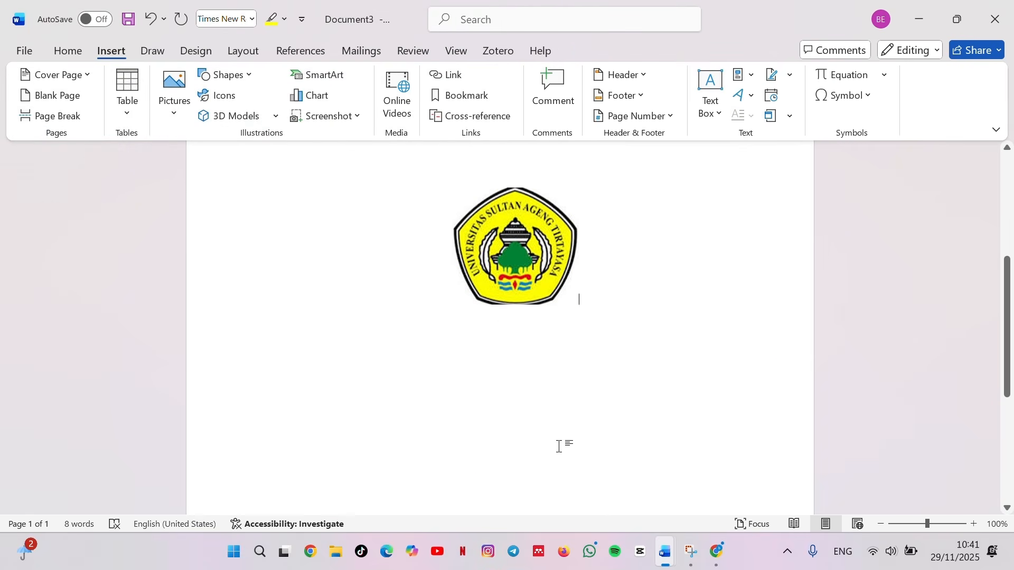
pyautogui.scroll(5, 560, 445)
pyautogui.scroll(-2, 560, 438)
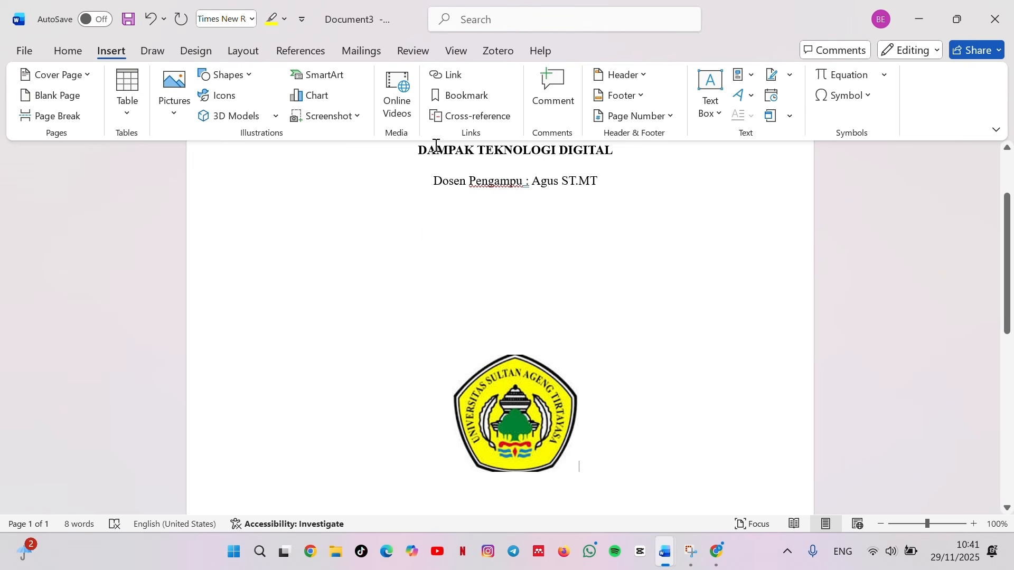
# Step: Add one more blank line between the lecturer line and the university logo
pyautogui.click(419, 31)
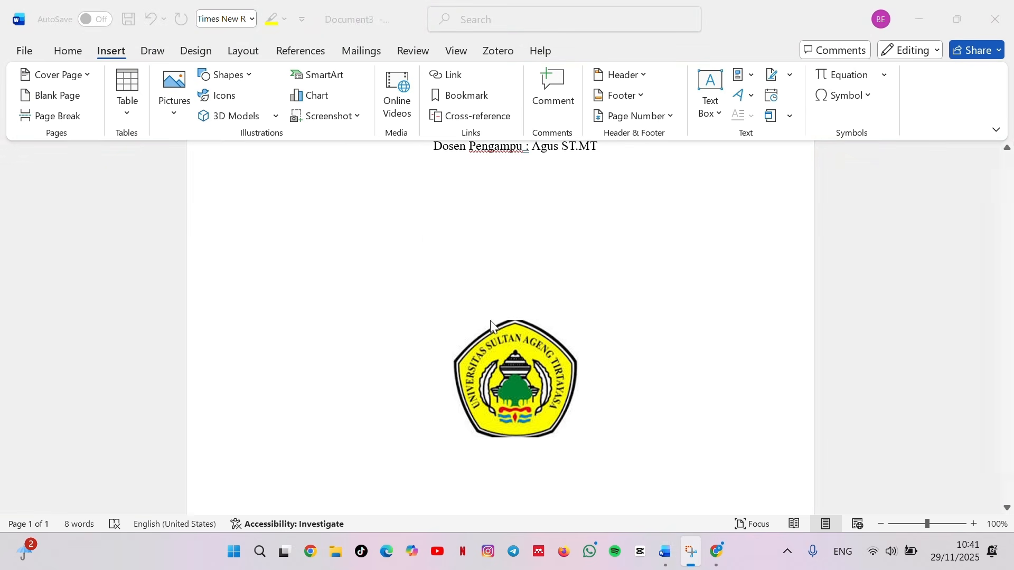
pyautogui.scroll(1, 503, 324)
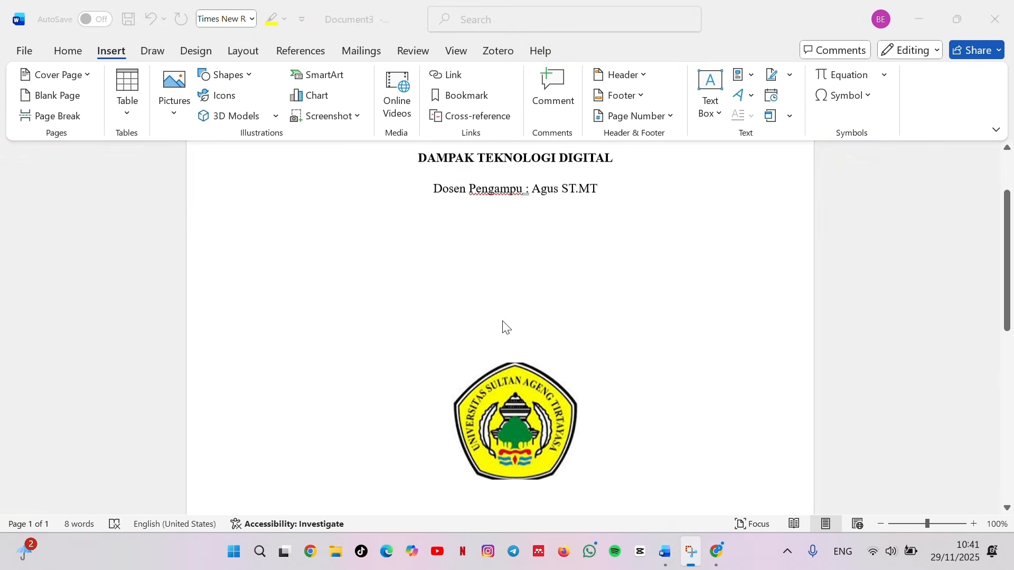
pyautogui.scroll(-5, 506, 327)
pyautogui.keyDown('ctrl'); pyautogui.scroll(-3, 545, 315); pyautogui.keyUp('ctrl')
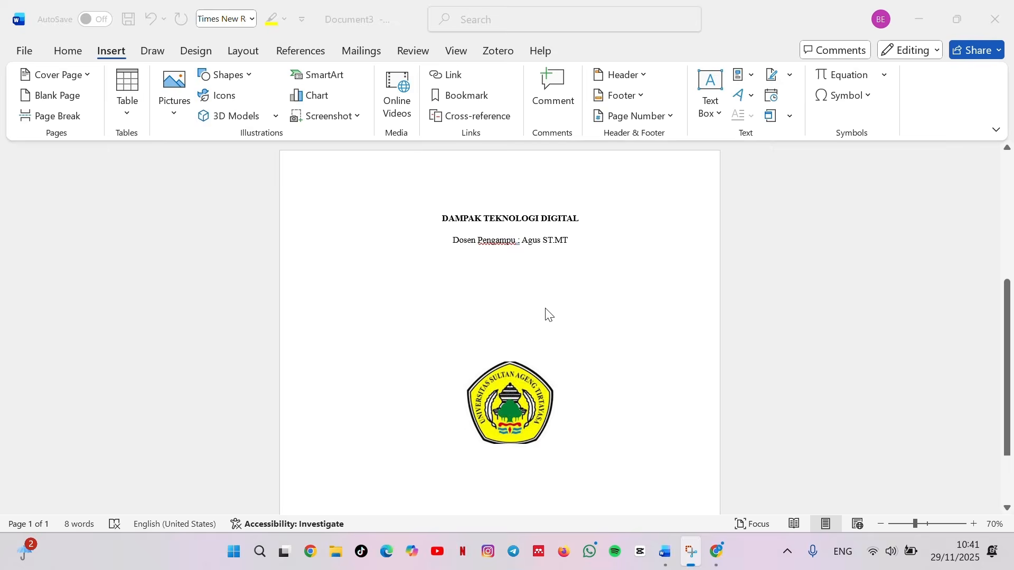
pyautogui.scroll(-4, 545, 304)
pyautogui.scroll(2, 523, 280)
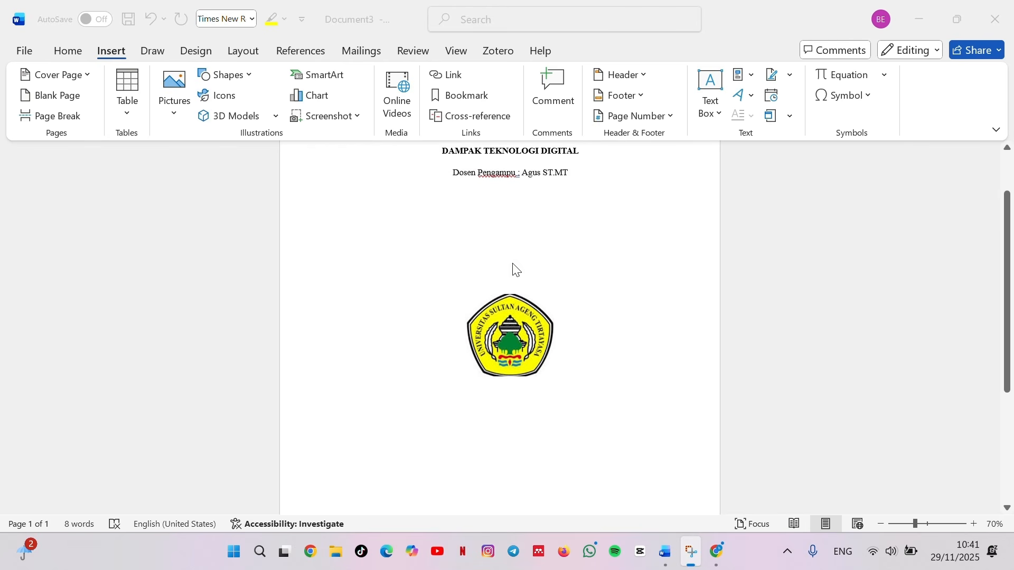
pyautogui.scroll(-3, 538, 351)
pyautogui.scroll(3, 539, 348)
pyautogui.click(515, 266)
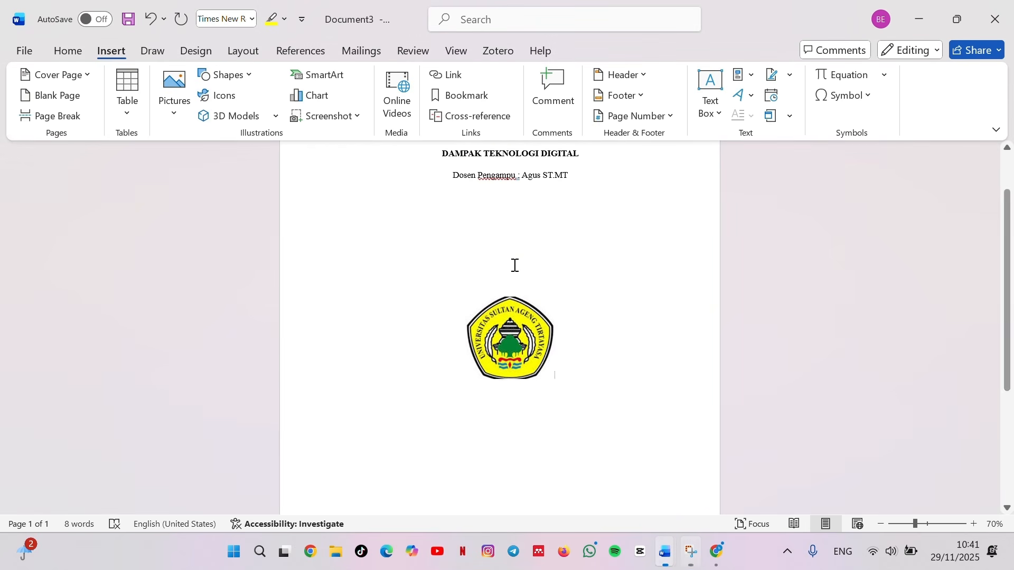
pyautogui.doubleClick(515, 265)
pyautogui.press('Return')
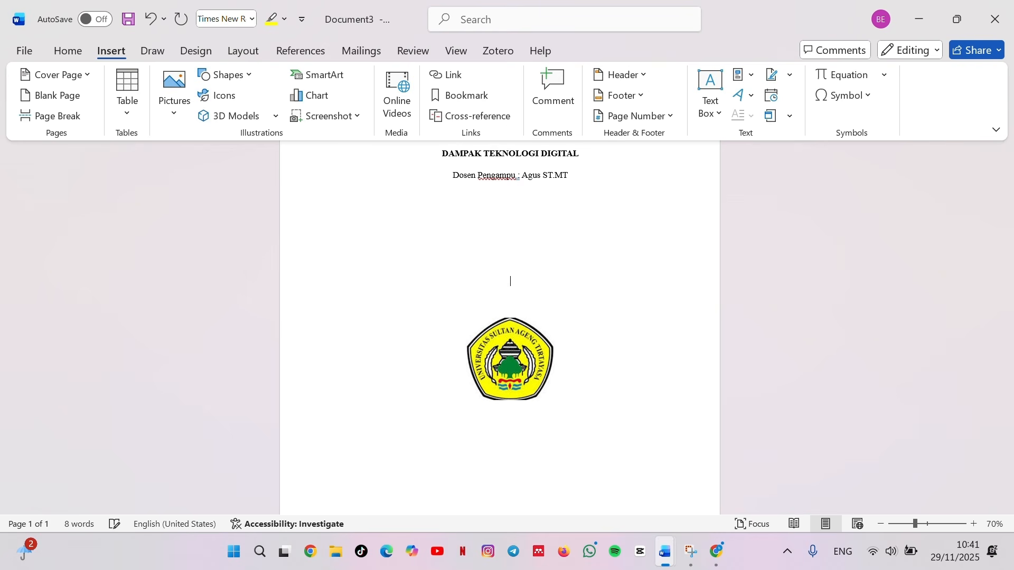
pyautogui.scroll(-2, 528, 297)
pyautogui.scroll(4, 546, 322)
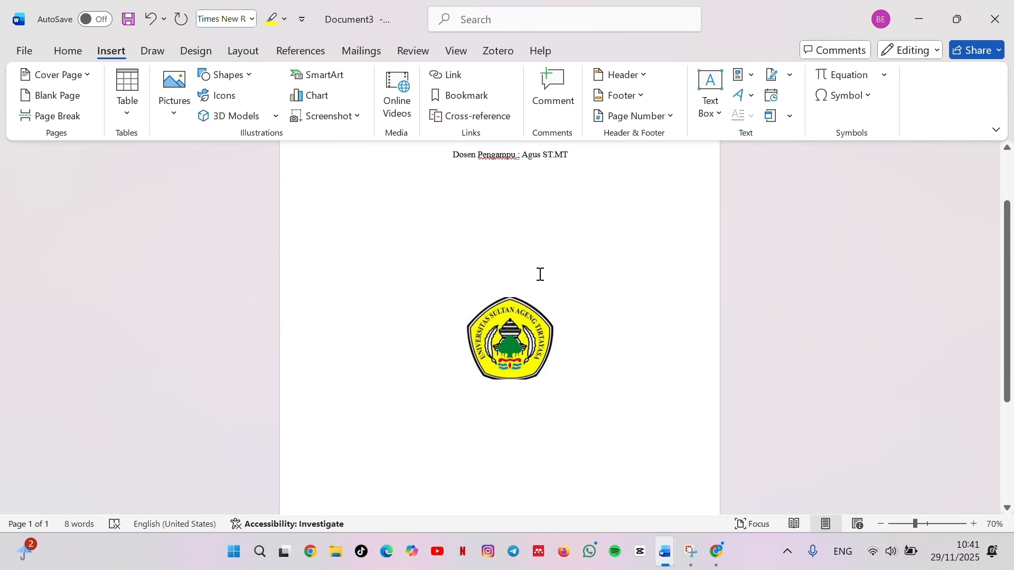
# Step: Below the university logo, leave a blank line and add the centred line "Disusun Oleh :", followed by a new line
pyautogui.click(415, 37)
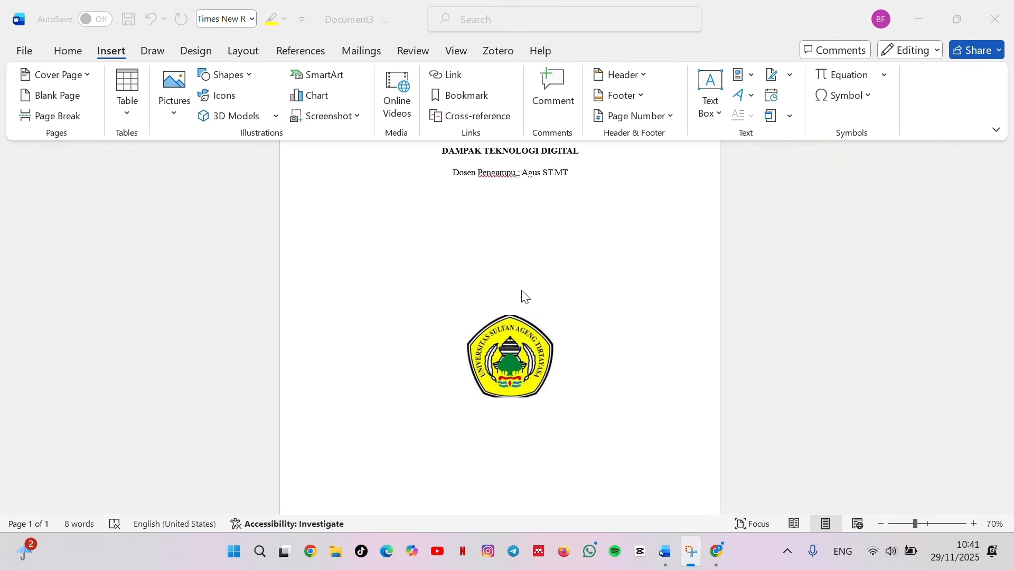
pyautogui.scroll(-2, 523, 296)
pyautogui.click(605, 255)
pyautogui.press('Return')
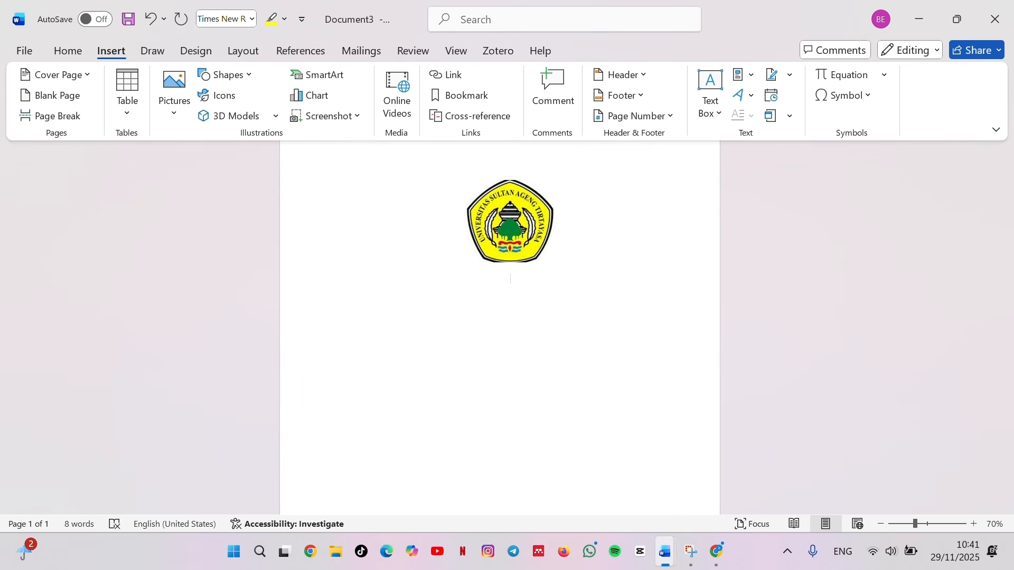
pyautogui.press('Return')
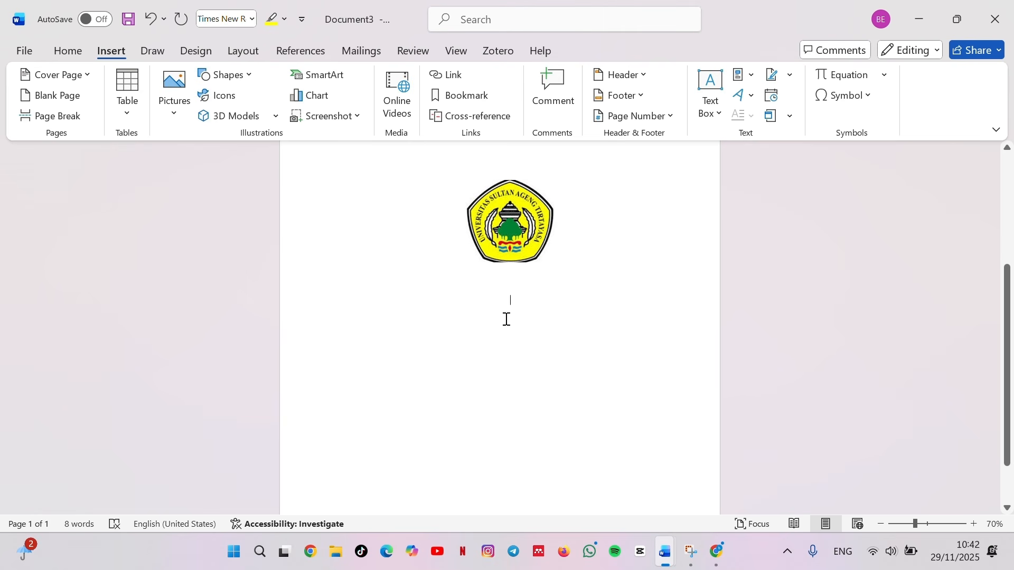
pyautogui.write('D')
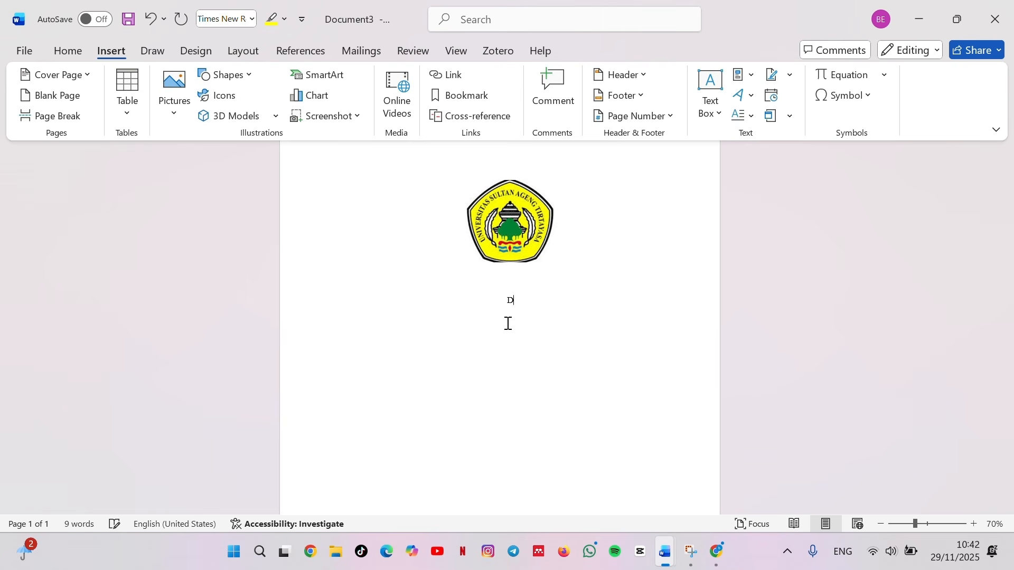
pyautogui.write('i')
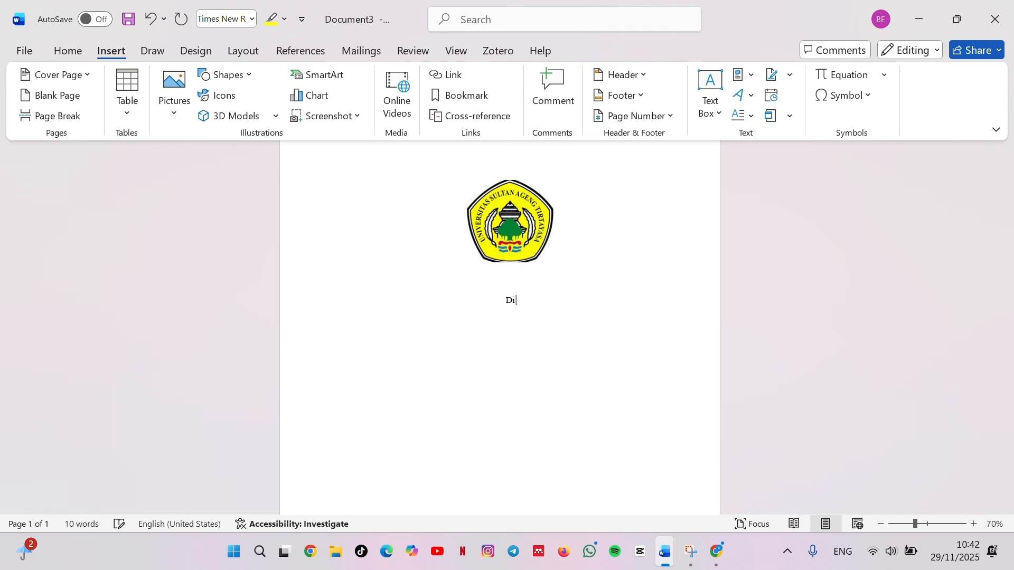
pyautogui.write(' ssusun O')
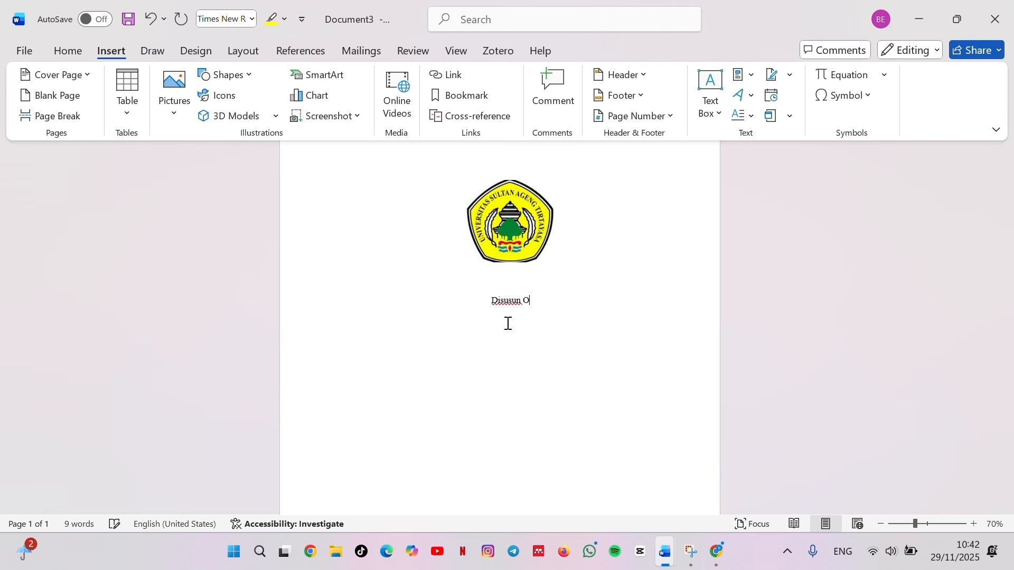
pyautogui.write('leh :')
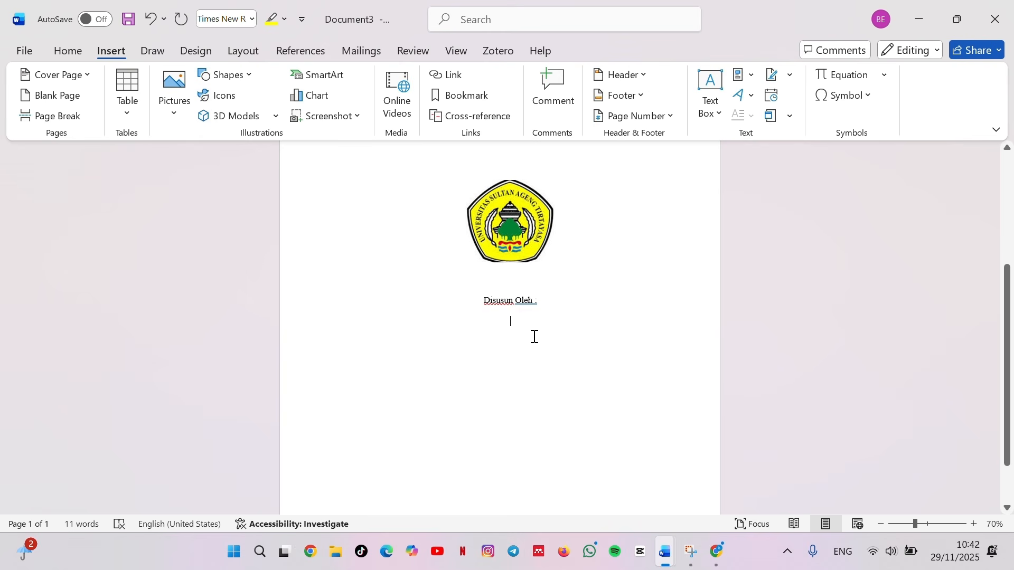
pyautogui.scroll(2, 532, 409)
pyautogui.scroll(-2, 527, 385)
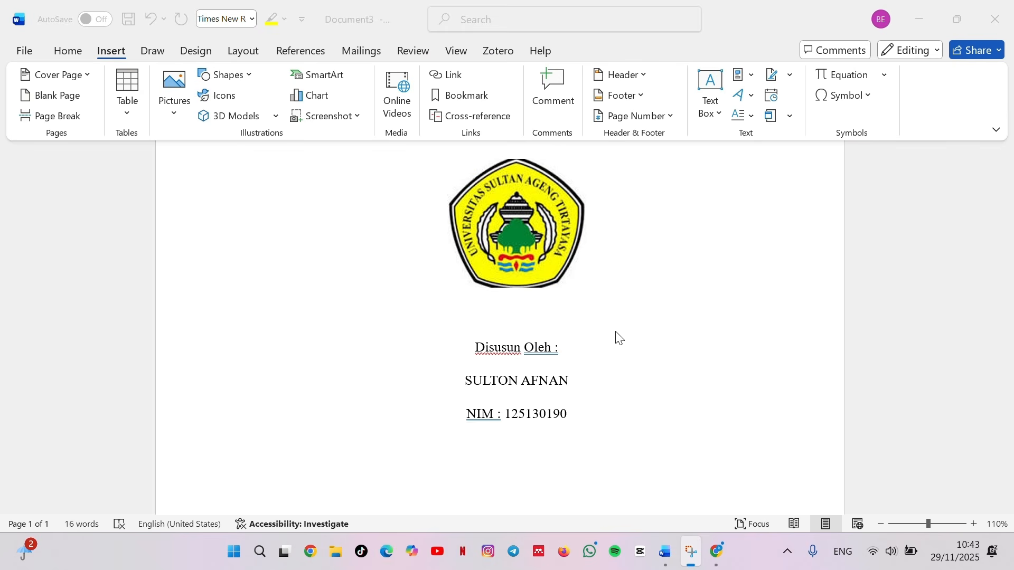
# Step: Examine the author name and student number under the logo and the empty space left on the rest of the page
pyautogui.scroll(-1, 534, 390)
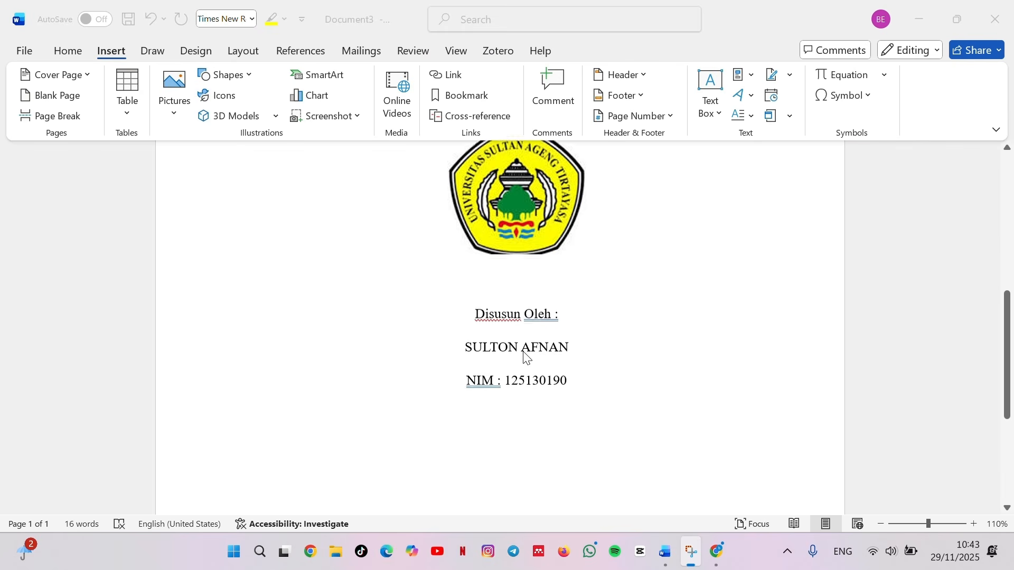
pyautogui.scroll(1, 525, 357)
pyautogui.scroll(-3, 554, 419)
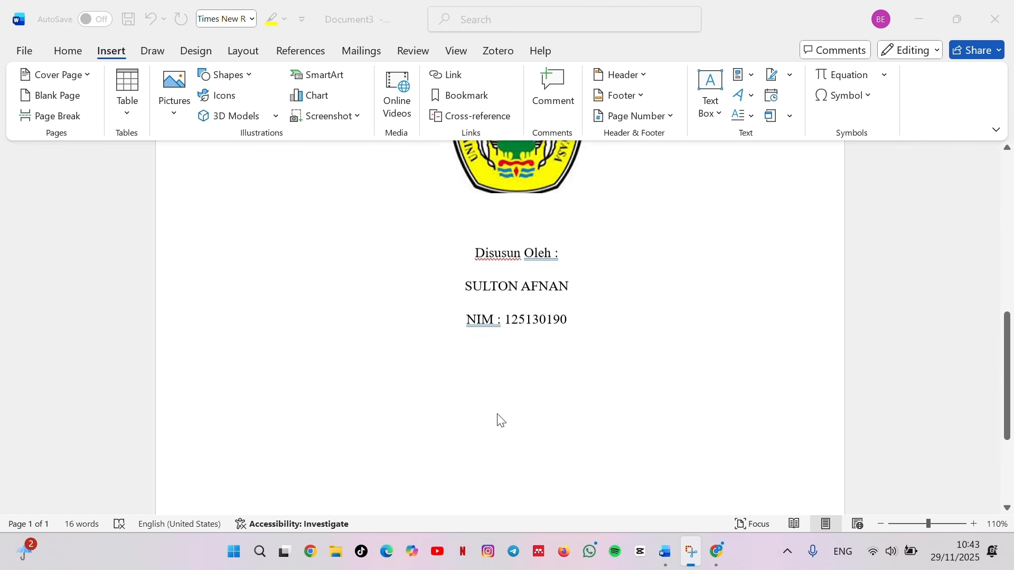
pyautogui.scroll(-1, 500, 420)
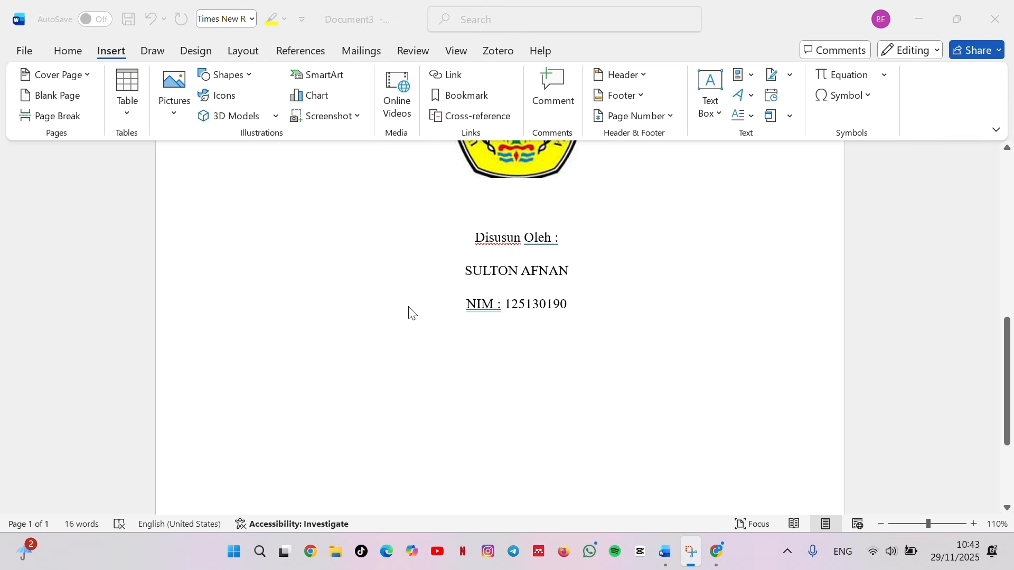
pyautogui.scroll(-3, 582, 341)
pyautogui.scroll(4, 521, 340)
pyautogui.scroll(-4, 486, 301)
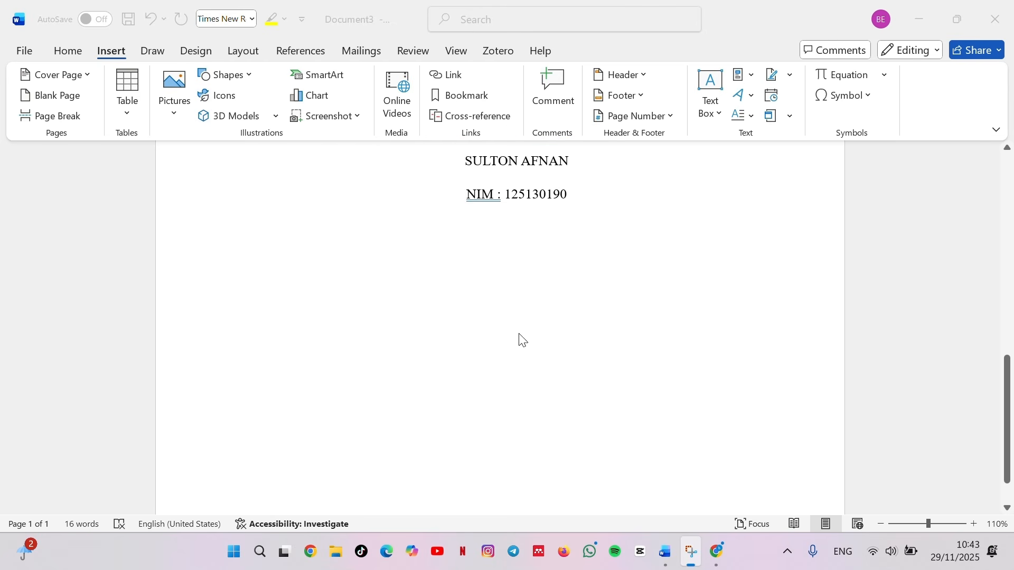
pyautogui.scroll(6, 520, 343)
pyautogui.scroll(-3, 544, 369)
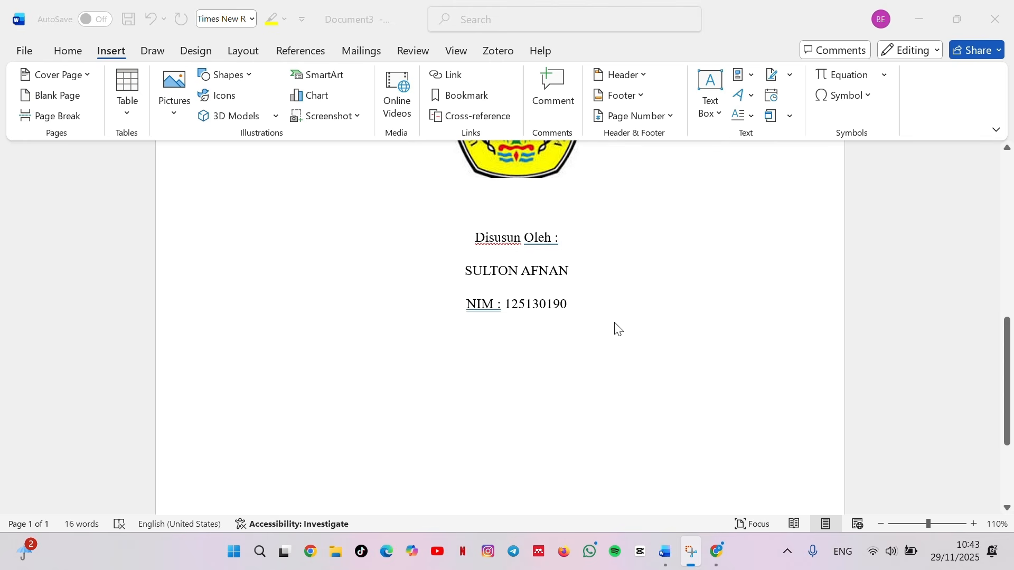
pyautogui.scroll(-4, 549, 320)
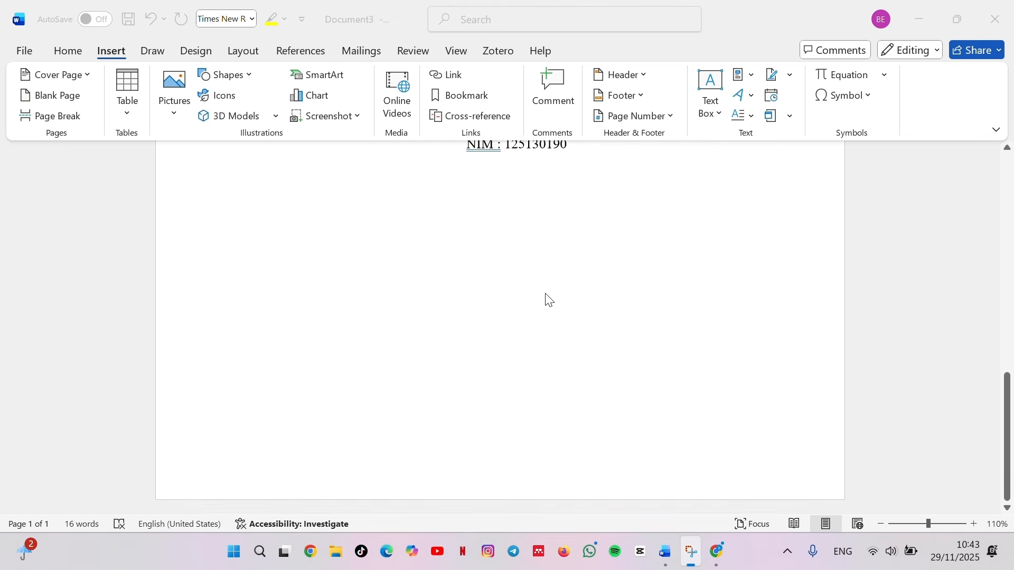
pyautogui.scroll(6, 543, 306)
pyautogui.scroll(-5, 528, 375)
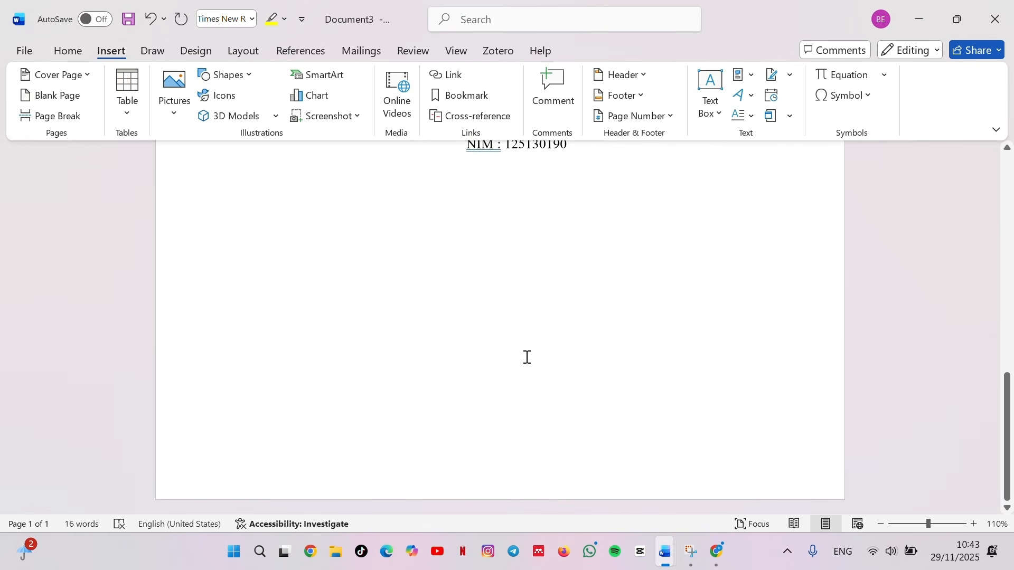
# Step: Add blank lines below the student number line on the cover page
pyautogui.scroll(3, 549, 310)
pyautogui.press('Return')
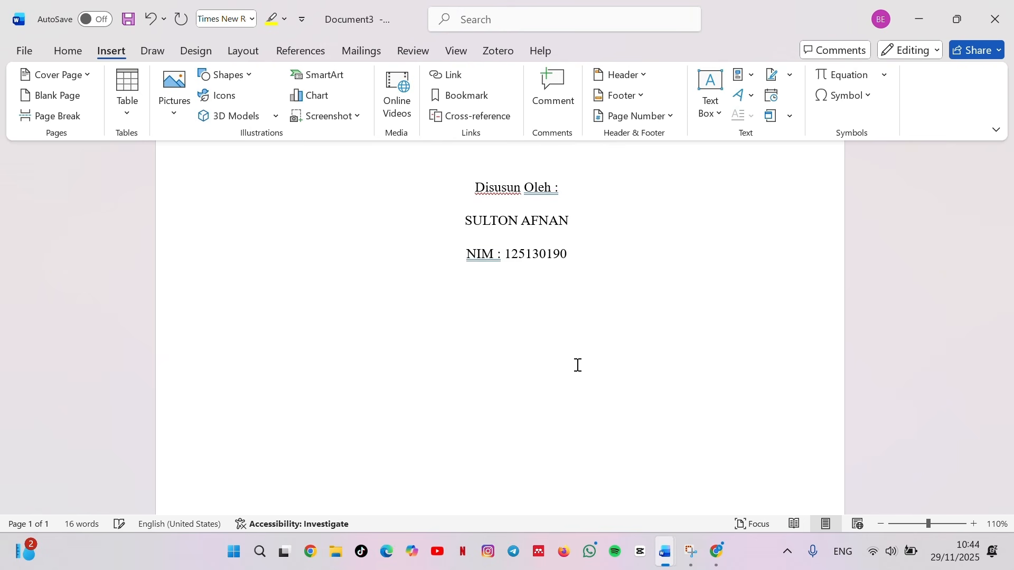
pyautogui.scroll(-3, 560, 367)
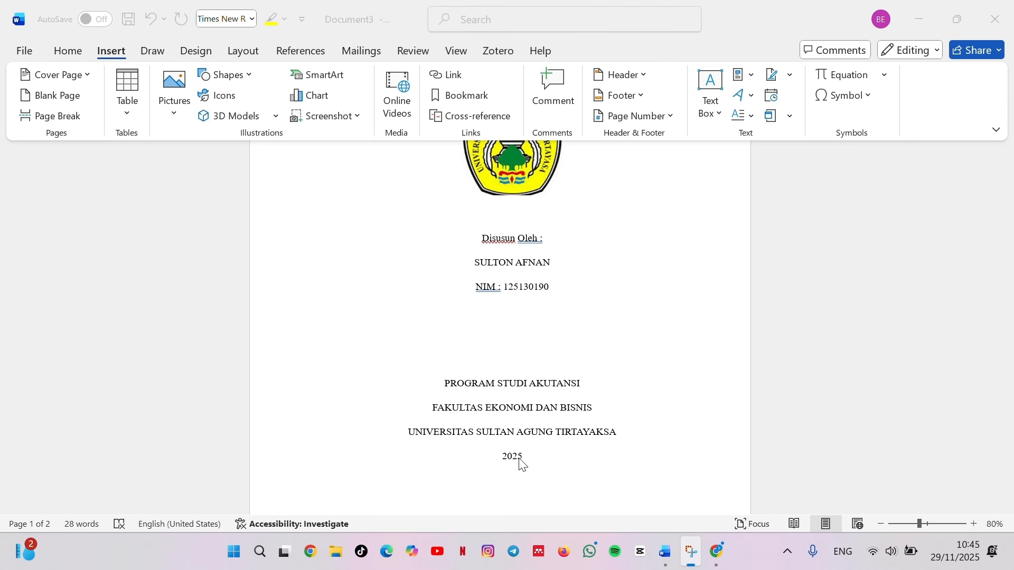
# Step: Make the four closing lines of the cover page bold, from PROGRAM STUDI AKUTANSI through 2025
pyautogui.scroll(5, 560, 438)
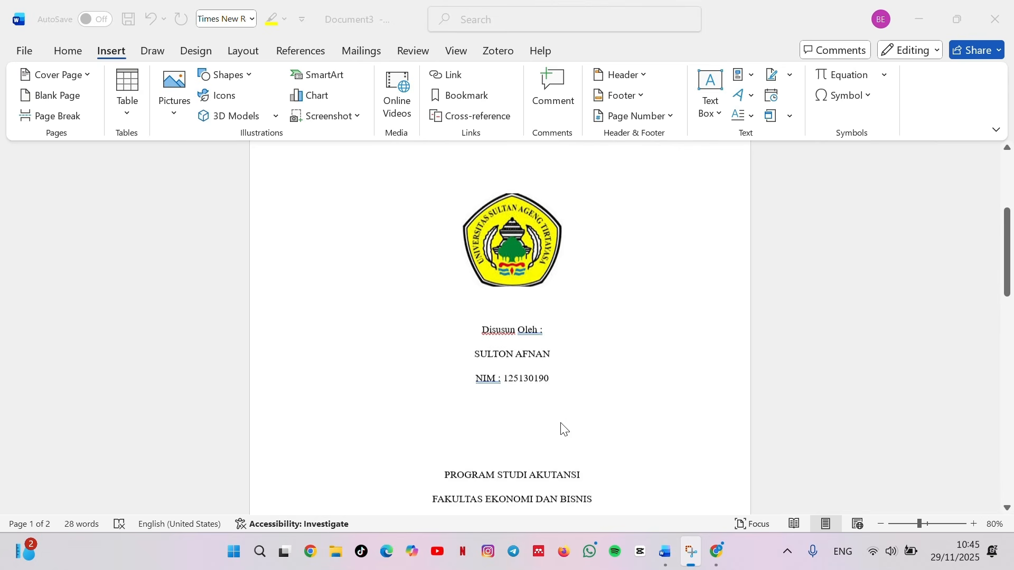
pyautogui.scroll(-5, 595, 400)
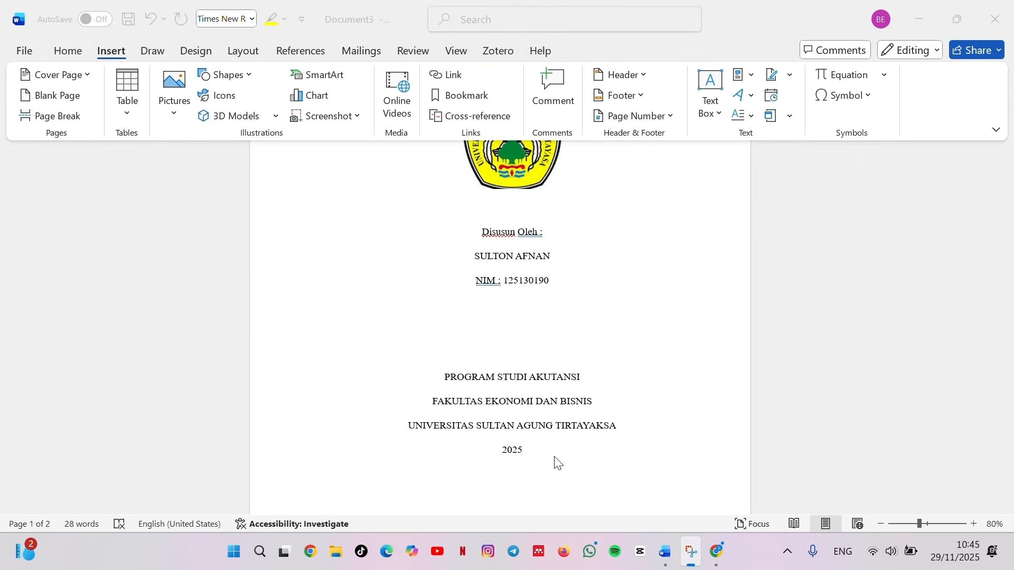
pyautogui.click(447, 377)
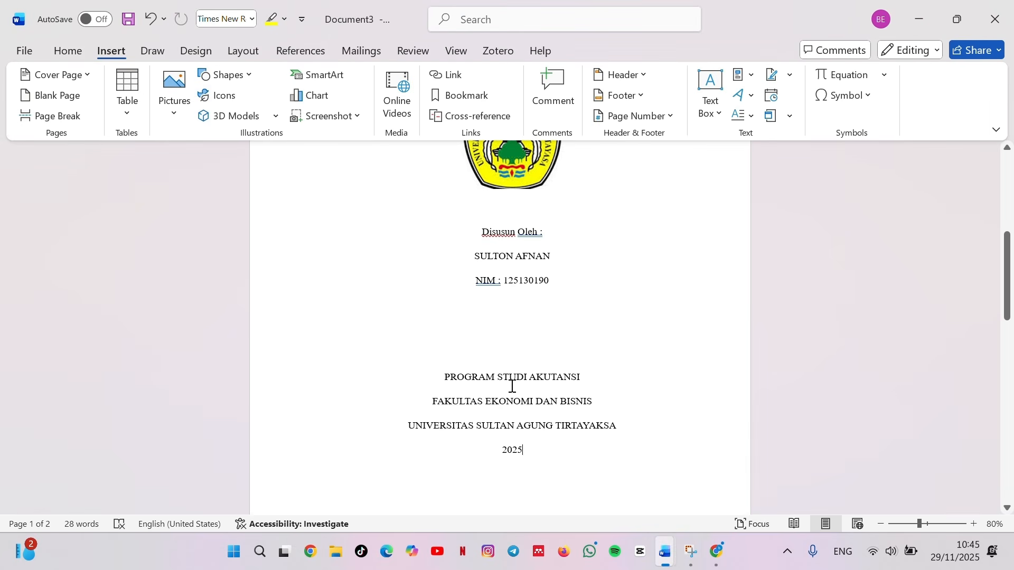
pyautogui.moveTo(475, 445); pyautogui.dragTo(403, 385)
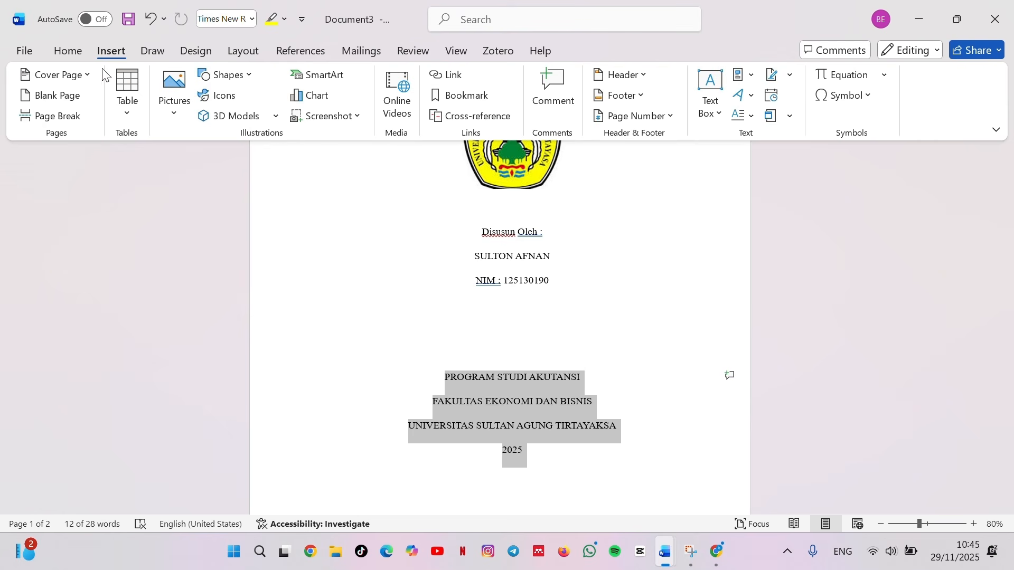
pyautogui.click(81, 53)
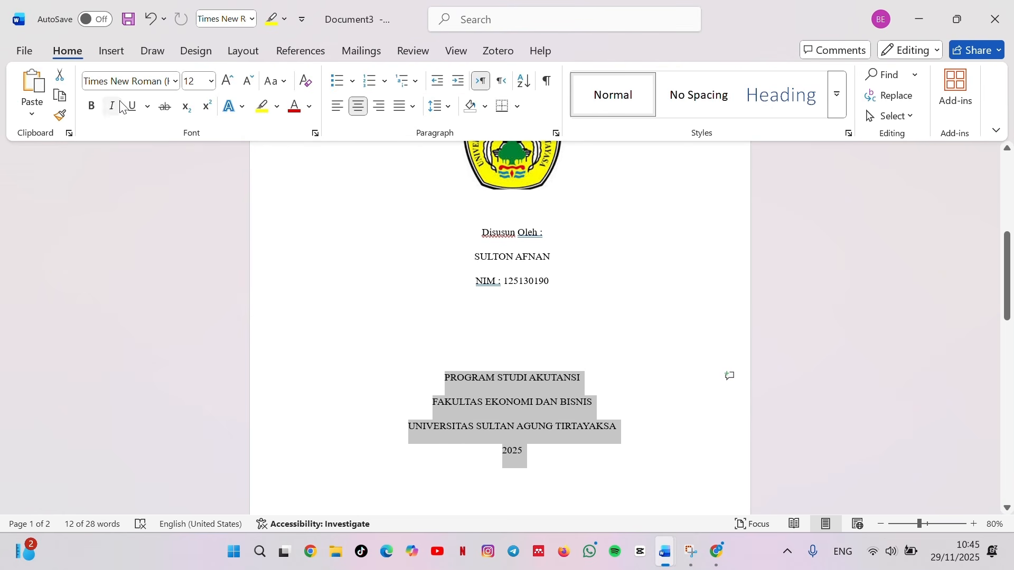
pyautogui.click(91, 107)
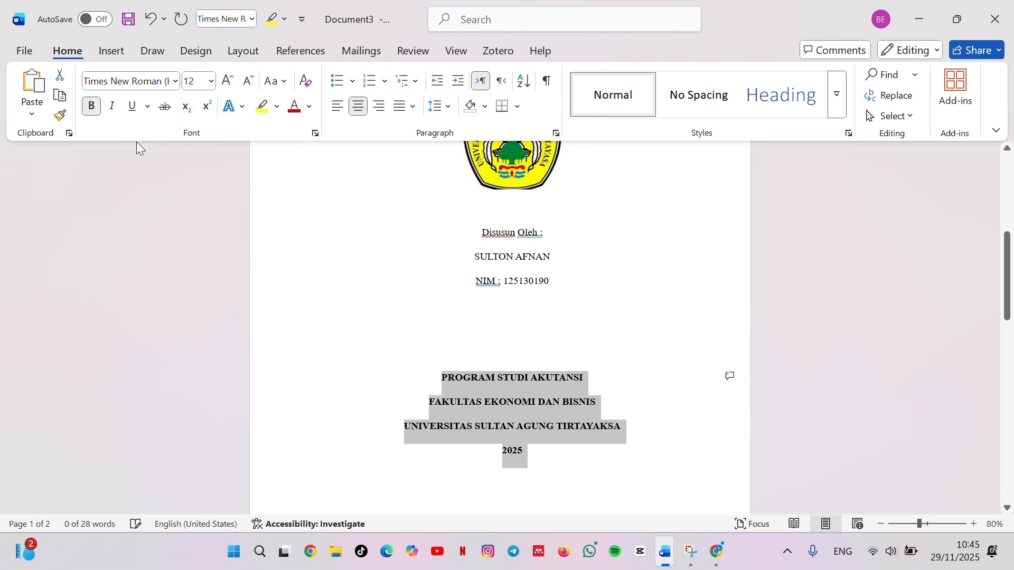
pyautogui.scroll(5, 672, 373)
pyautogui.scroll(-3, 667, 365)
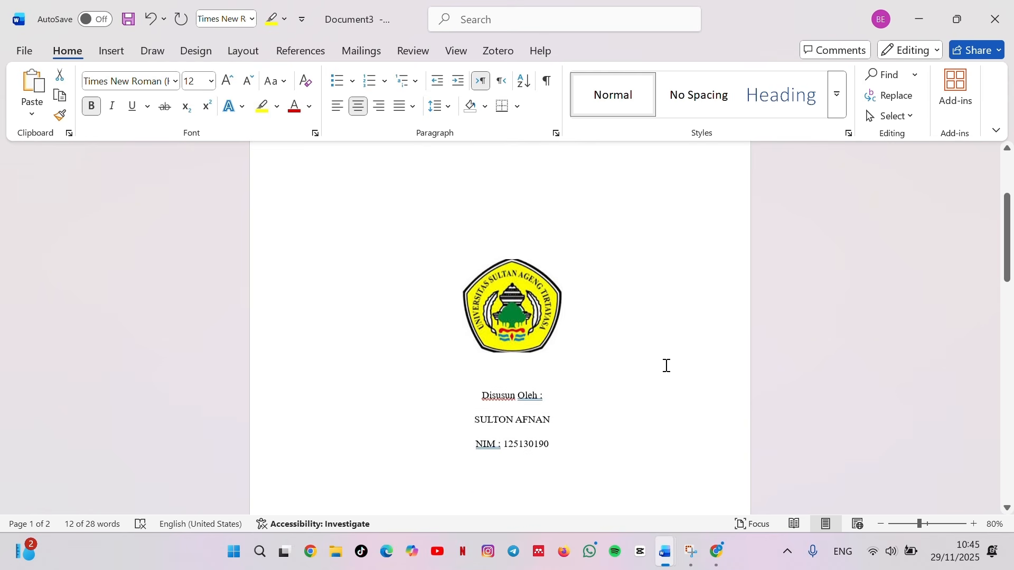
pyautogui.scroll(-2, 665, 361)
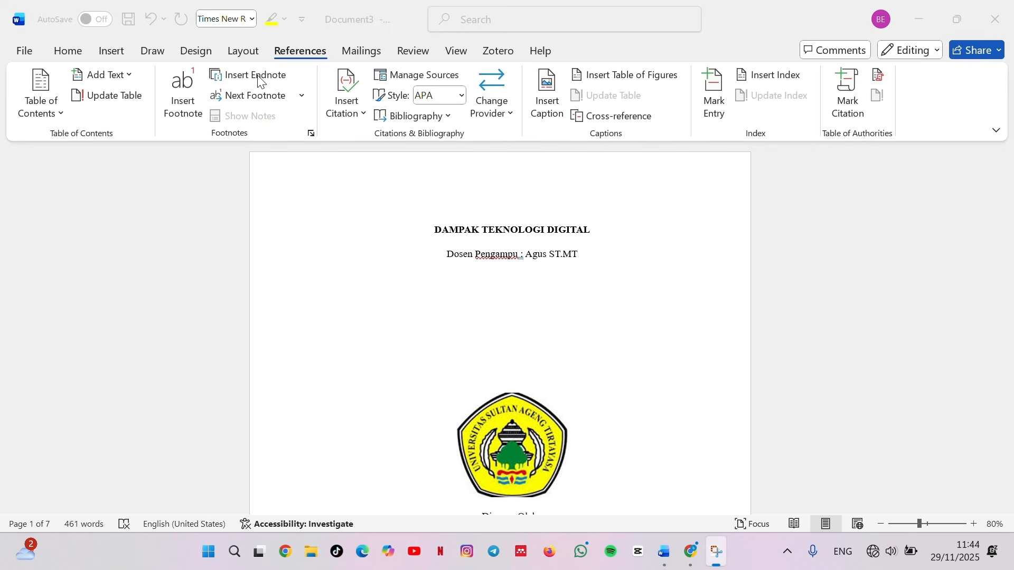
# Step: Set the font size of the cover title DAMPAK TEKNOLOGI DIGITAL to 16
pyautogui.scroll(-4, 474, 245)
pyautogui.scroll(4, 474, 245)
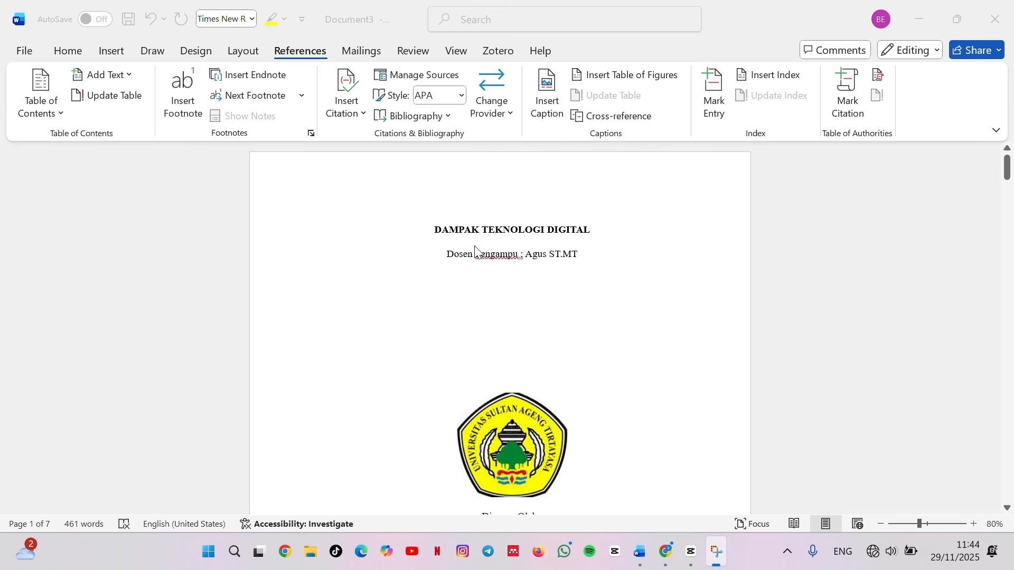
pyautogui.click(597, 232)
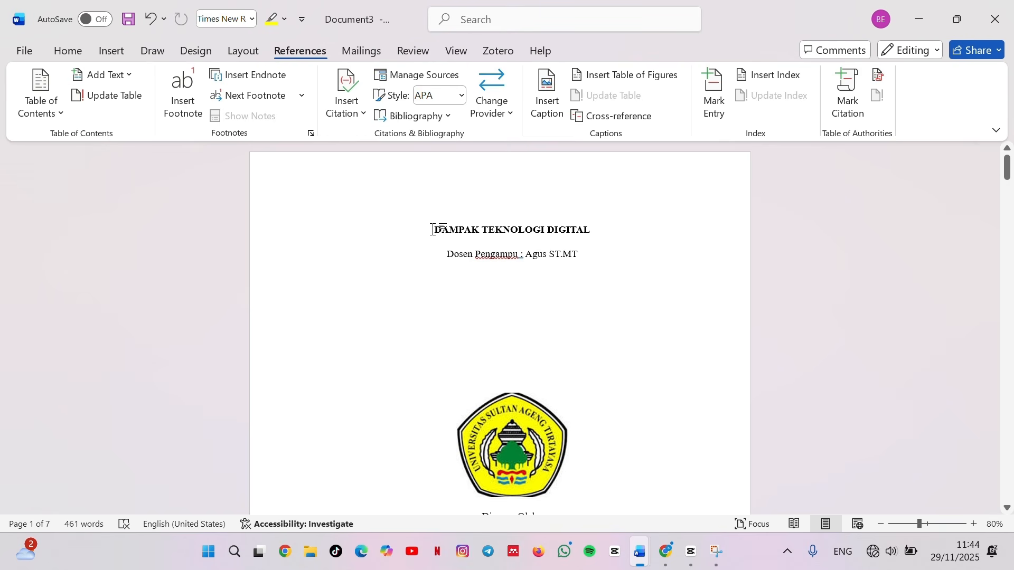
pyautogui.moveTo(432, 229); pyautogui.dragTo(602, 238)
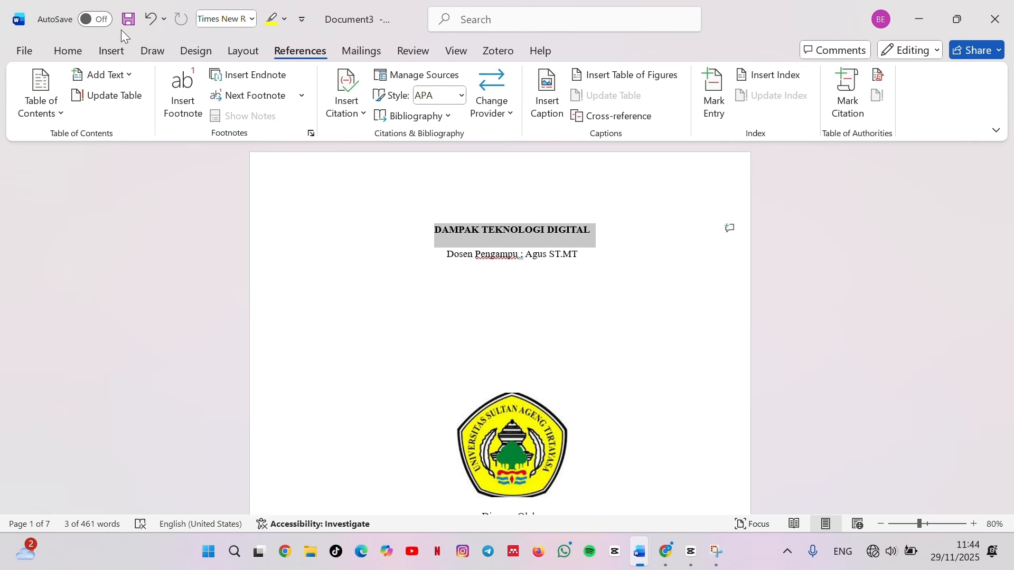
pyautogui.click(58, 50)
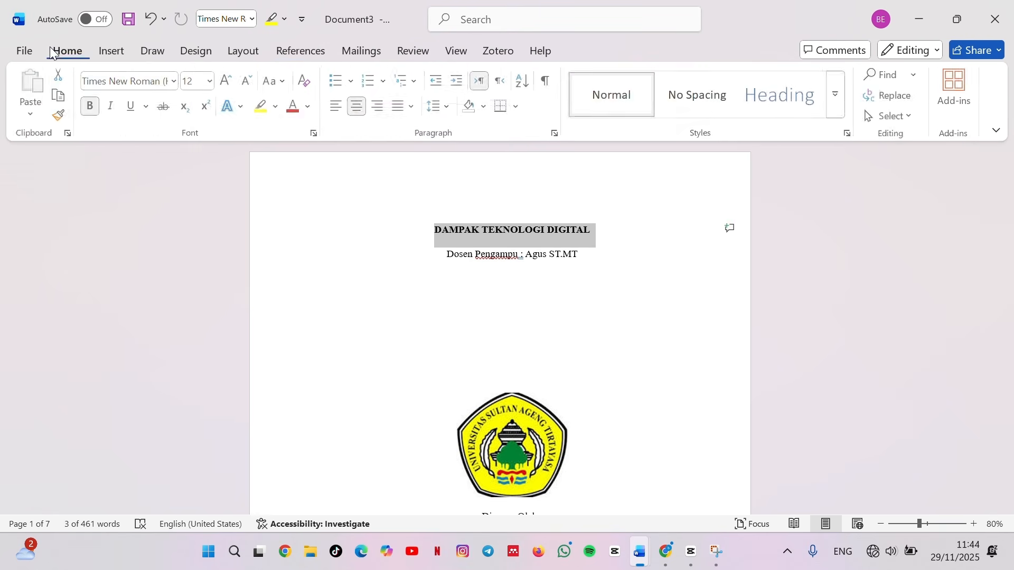
pyautogui.click(193, 81)
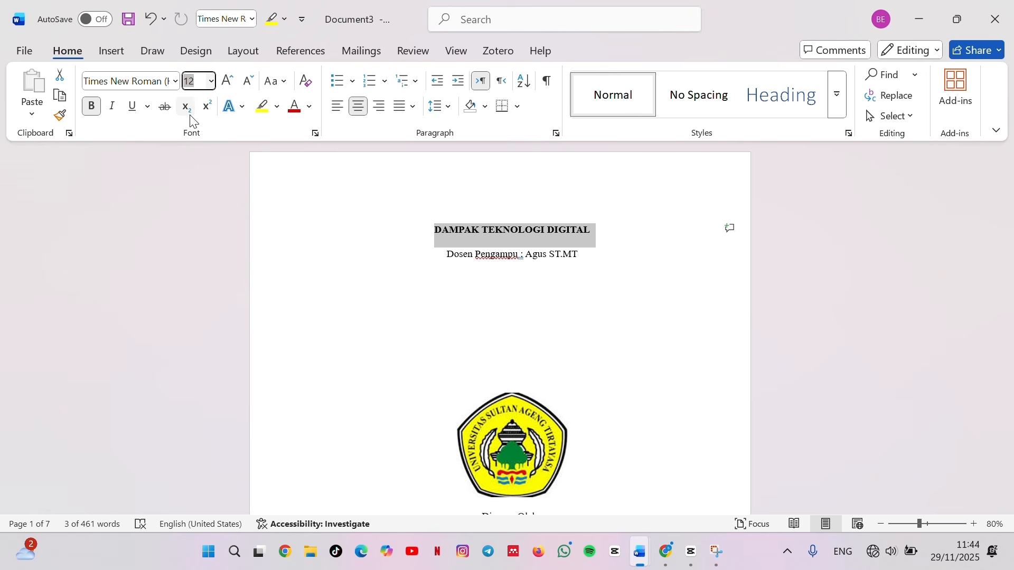
pyautogui.write('16')
pyautogui.press('Return')
# Step: Set the font size of the three lines from PROGRAM STUDI AKUTANSI through UNIVERSITAS SULTAN AGUNG TIRTAYAKSA to 16
pyautogui.scroll(-5, 525, 374)
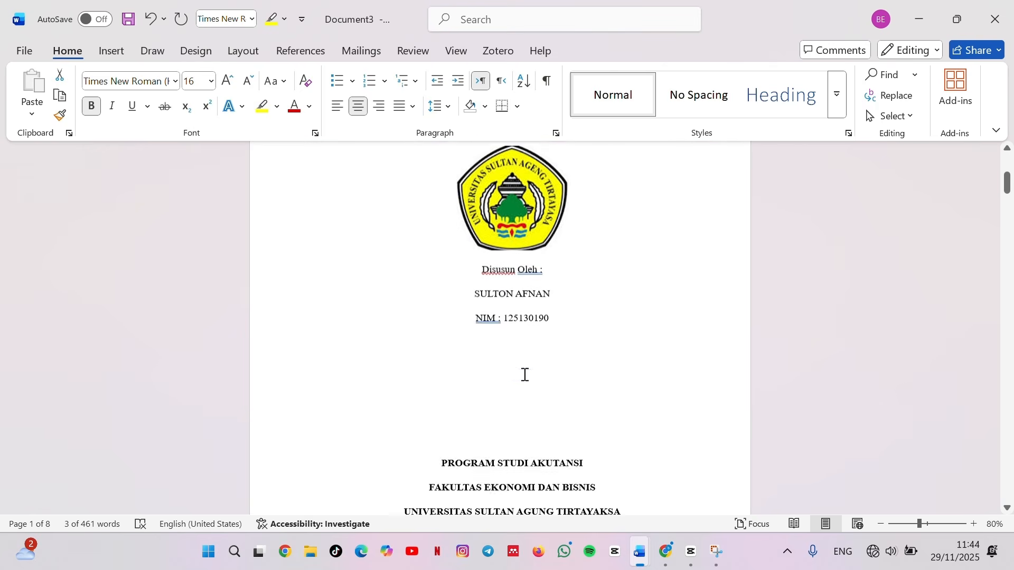
pyautogui.scroll(-2, 525, 375)
pyautogui.moveTo(433, 396); pyautogui.dragTo(631, 451)
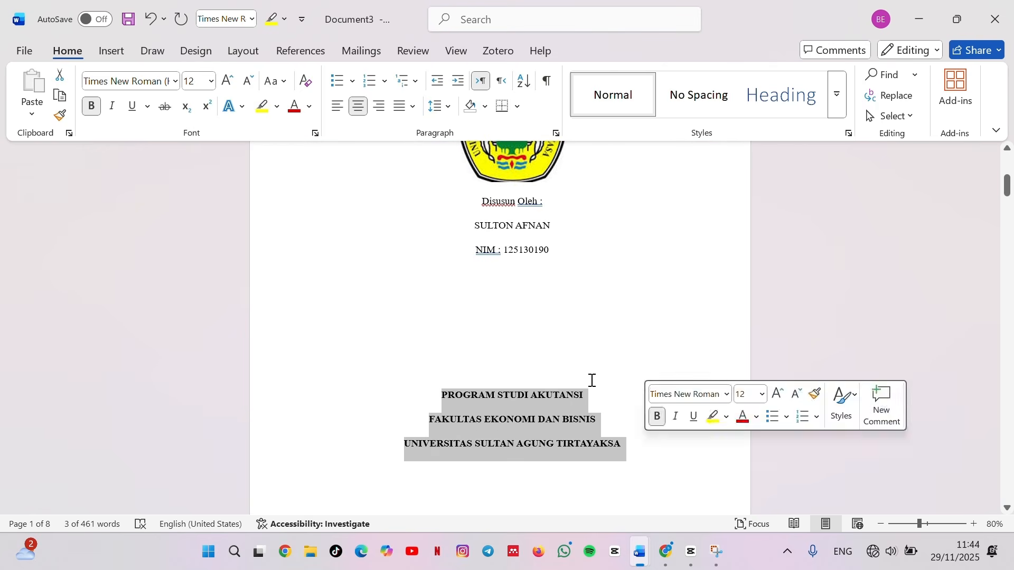
pyautogui.click(201, 81)
pyautogui.write('1')
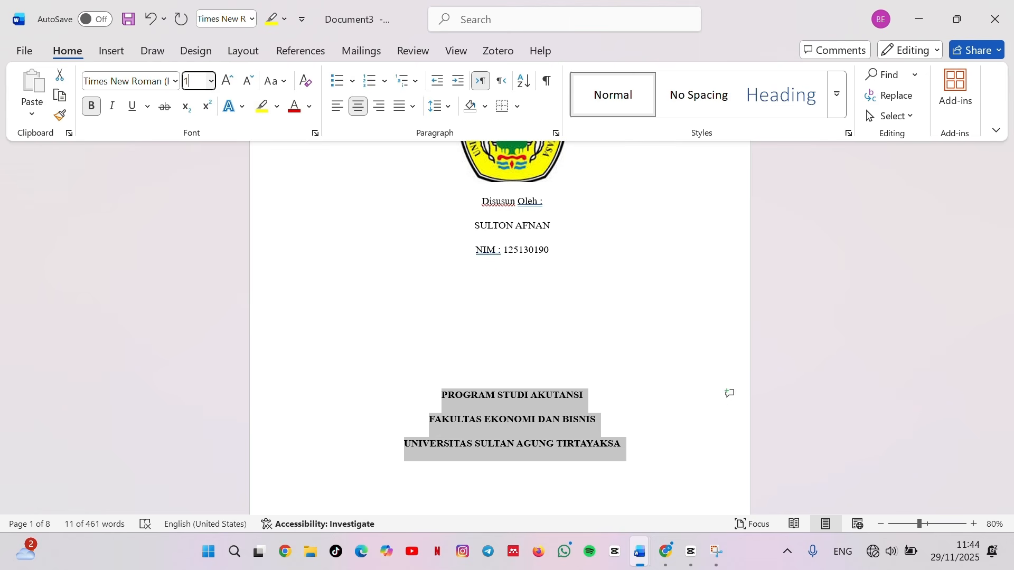
pyautogui.write('6')
pyautogui.press('Return')
# Step: Examine the cover page layout from the logo down to the enlarged university lines
pyautogui.scroll(5, 622, 358)
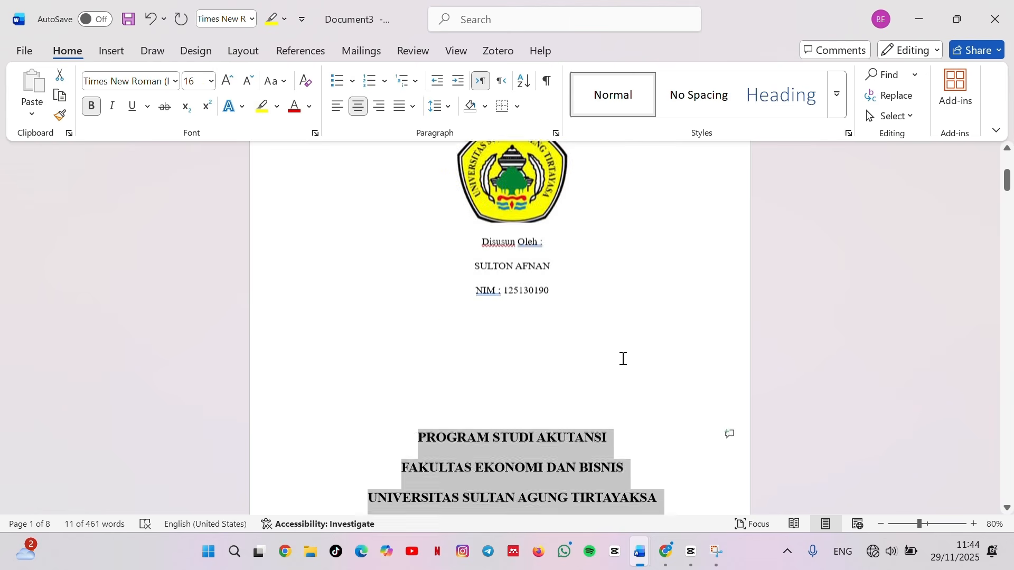
pyautogui.scroll(-6, 622, 358)
pyautogui.scroll(6, 598, 296)
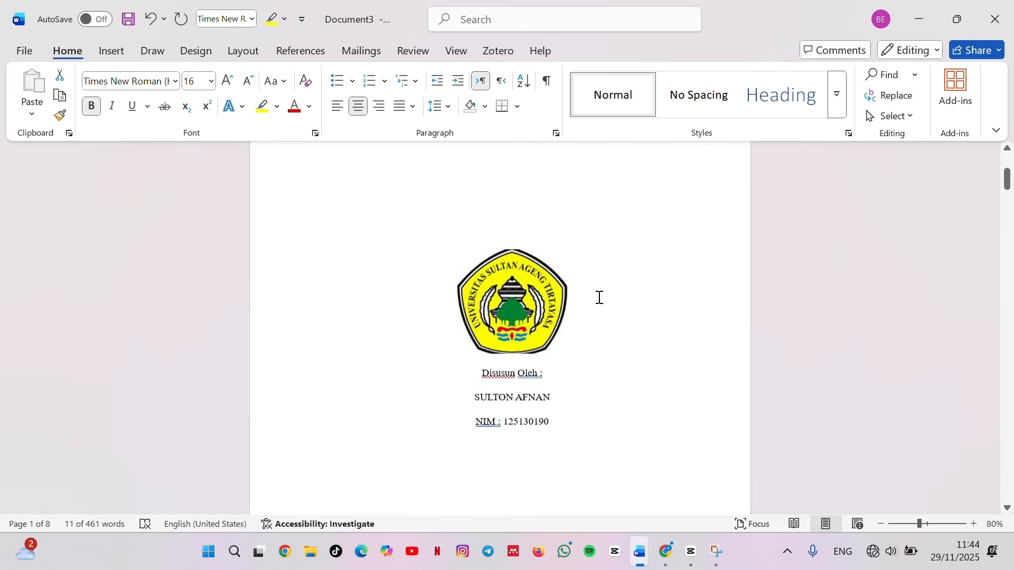
pyautogui.scroll(-5, 597, 294)
pyautogui.scroll(4, 581, 292)
pyautogui.scroll(-3, 570, 285)
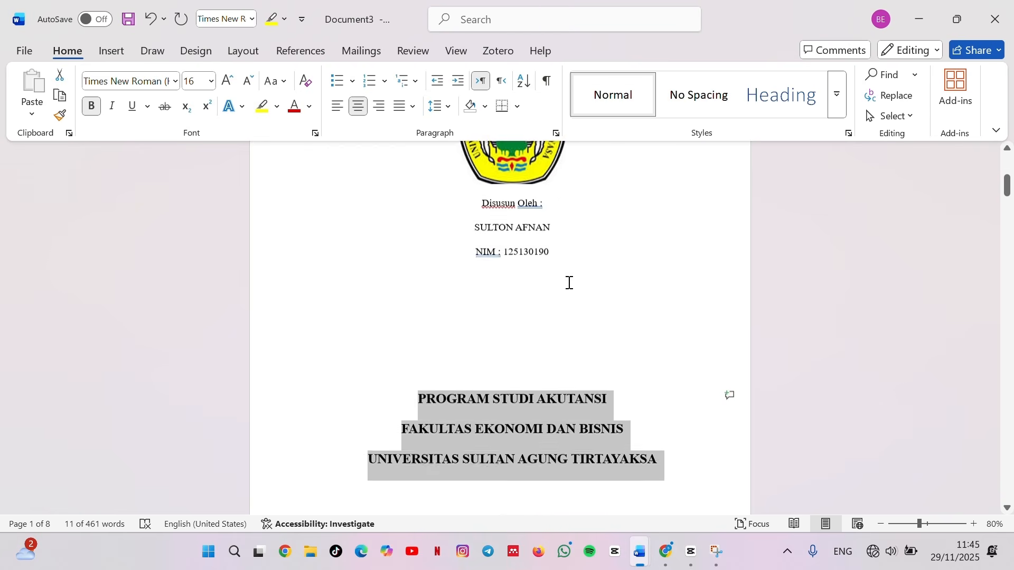
pyautogui.scroll(5, 569, 283)
pyautogui.scroll(-5, 679, 357)
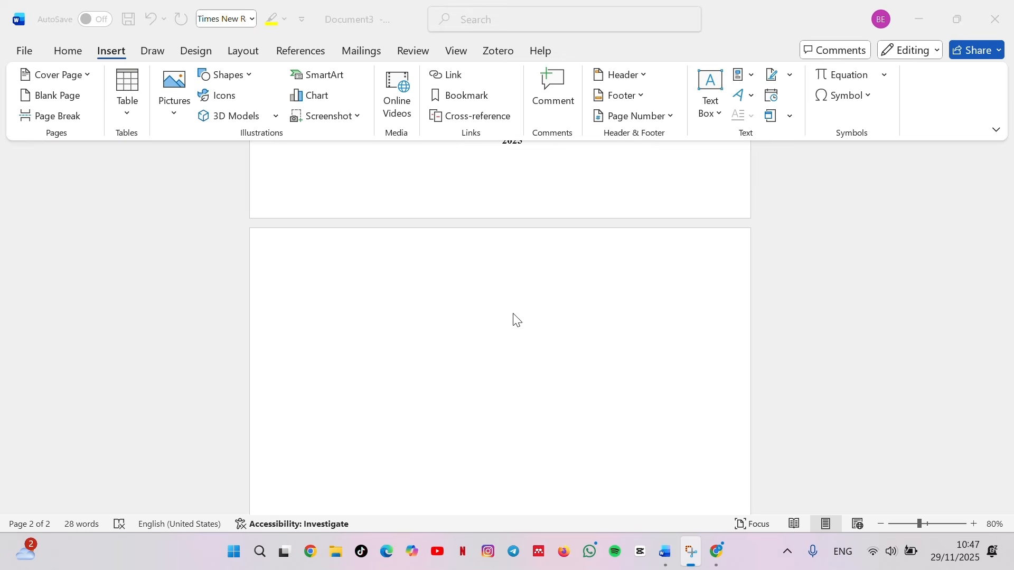
# Step: Add the centred heading "Kata Pengantar" at the start of the blank second page
pyautogui.click(515, 309)
pyautogui.scroll(2, 518, 328)
pyautogui.scroll(-2, 516, 343)
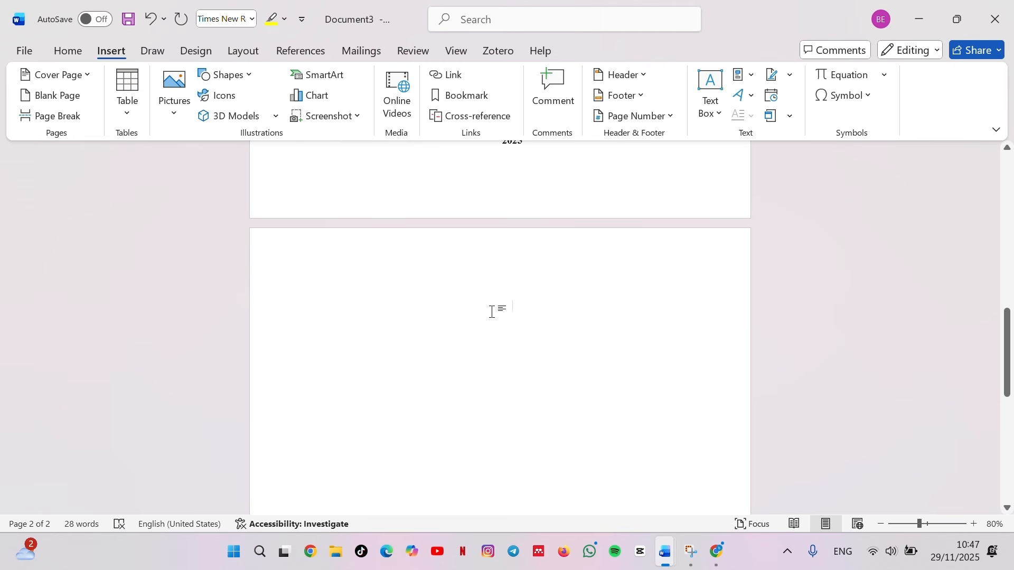
pyautogui.write('Kata')
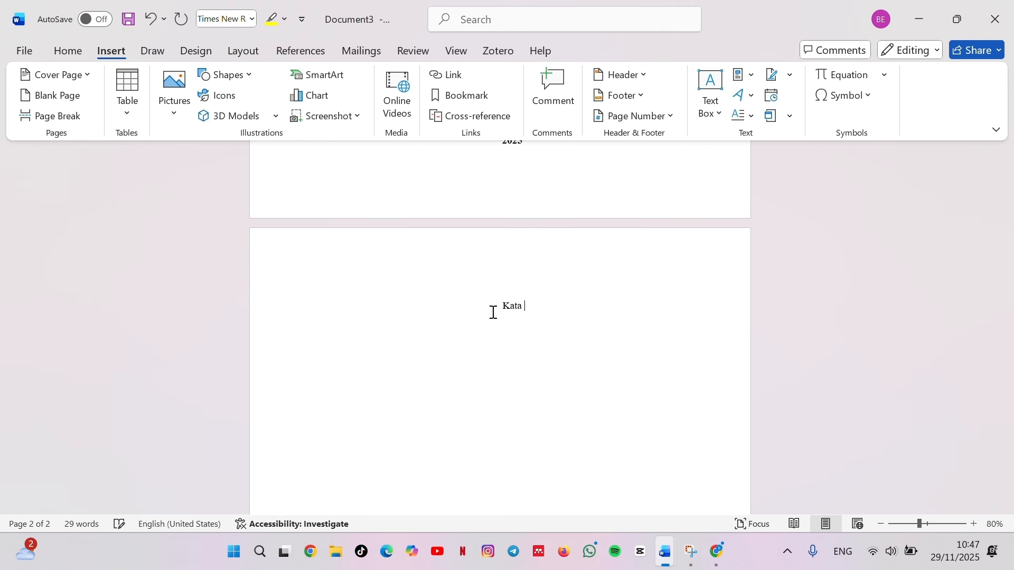
pyautogui.write(' Pengantar')
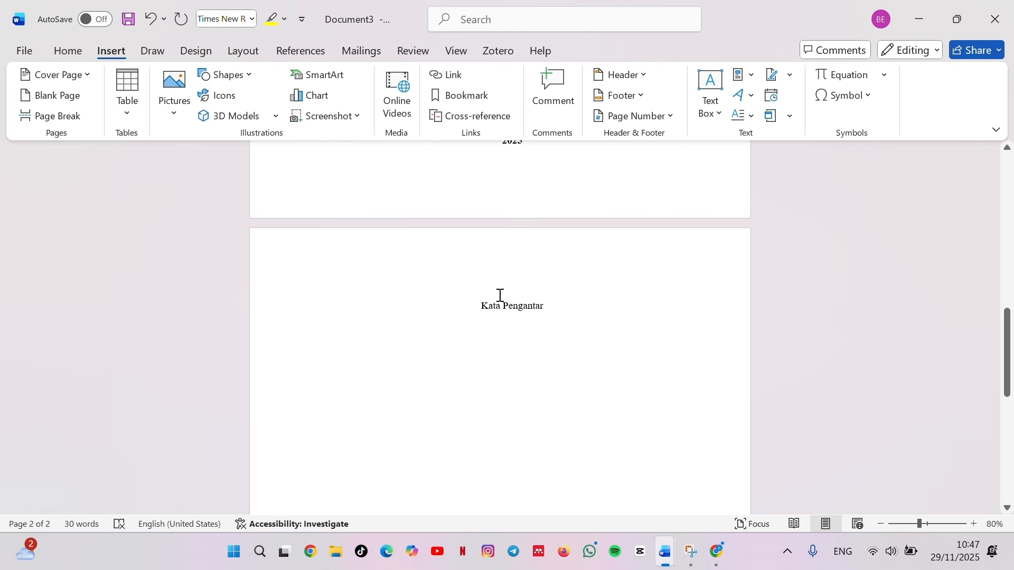
# Step: Make the "Kata Pengantar" heading bold
pyautogui.moveTo(553, 315); pyautogui.dragTo(484, 315)
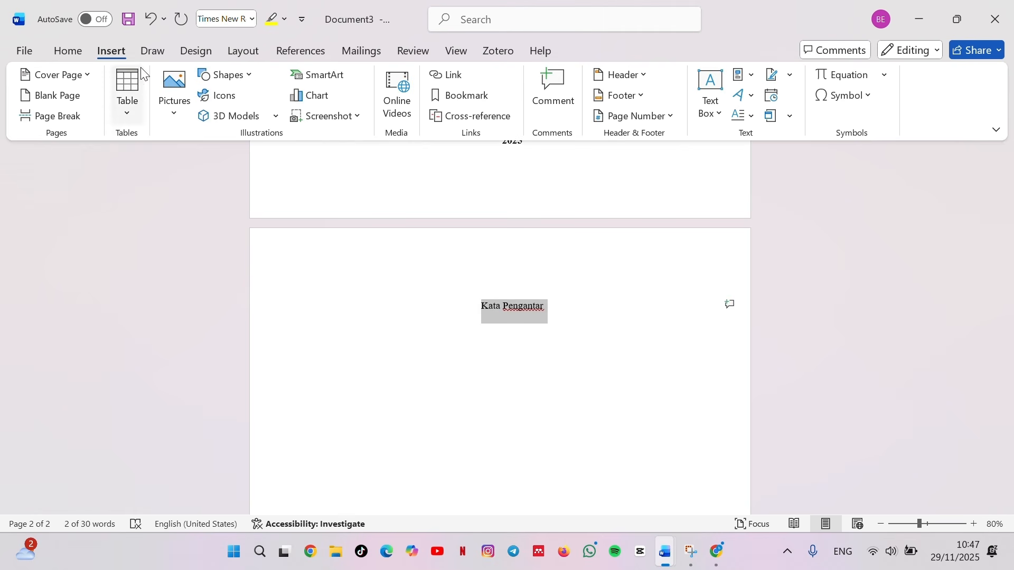
pyautogui.click(68, 51)
pyautogui.click(91, 106)
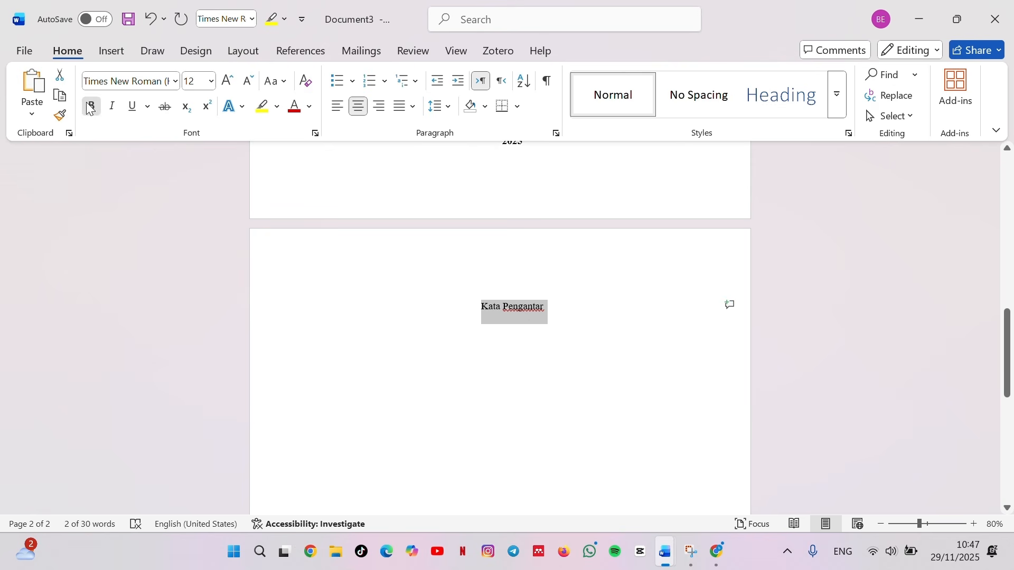
pyautogui.click(564, 310)
# Step: Below the "Kata Pengantar" heading, add the non-bold foreword paragraph beginning "Kata pengantar biasanya mencakup gambaran umum dari keseluruhan isi makalah"
pyautogui.press('Return')
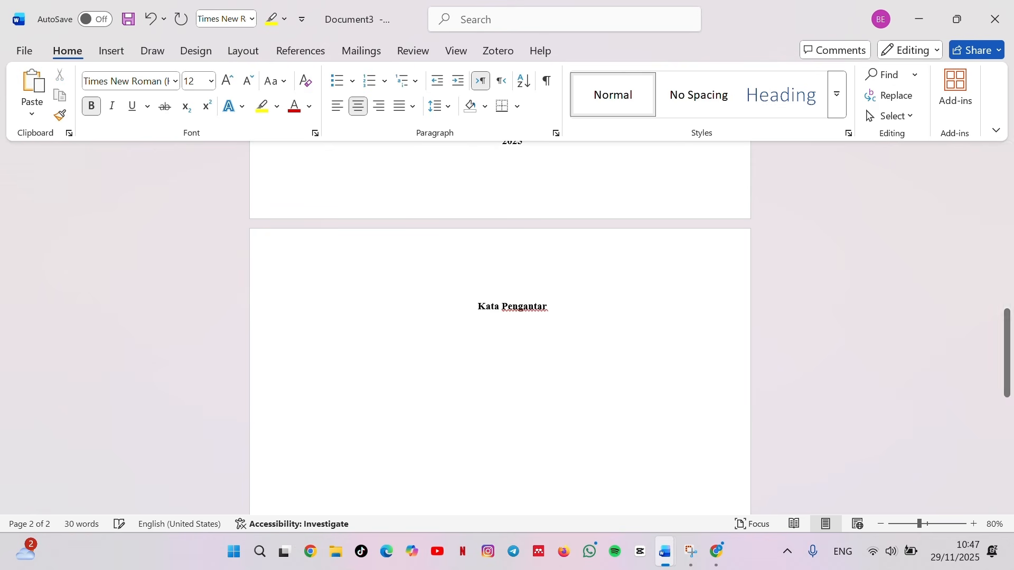
pyautogui.click(92, 106)
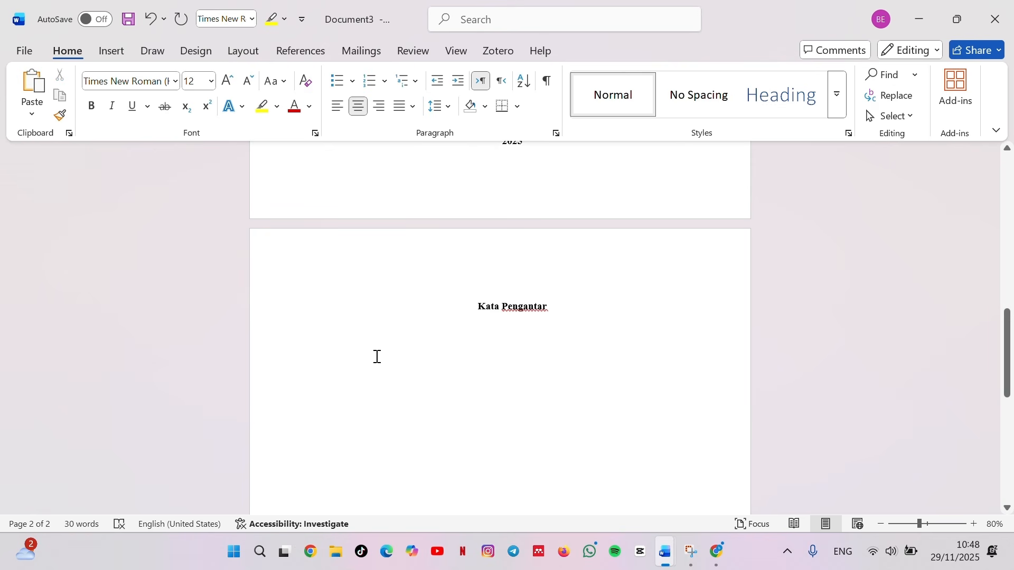
pyautogui.write('Kata pengantar biasanya mencakup gambaran umum dari keseluruhan isi makalah. Hal ini dilakukan agar pembaca memiliki pemahaman awal tentang penelitian yang disajikan dalam makalah tersebut.')
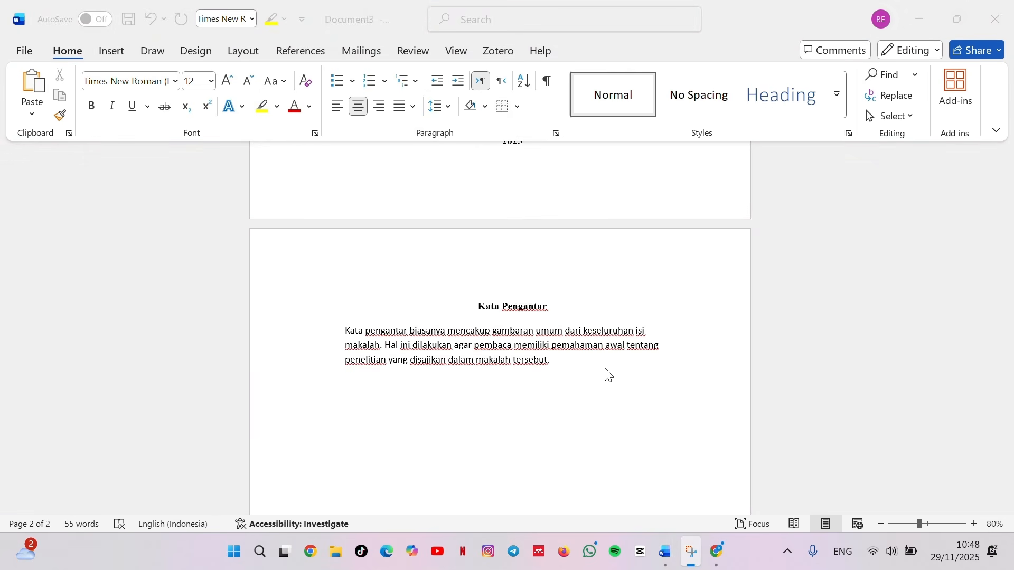
# Step: Below the foreword paragraph, add the right-aligned line "Banten, 19 desember 2025" with the author's name beneath it
pyautogui.scroll(-1, 589, 406)
pyautogui.click(566, 323)
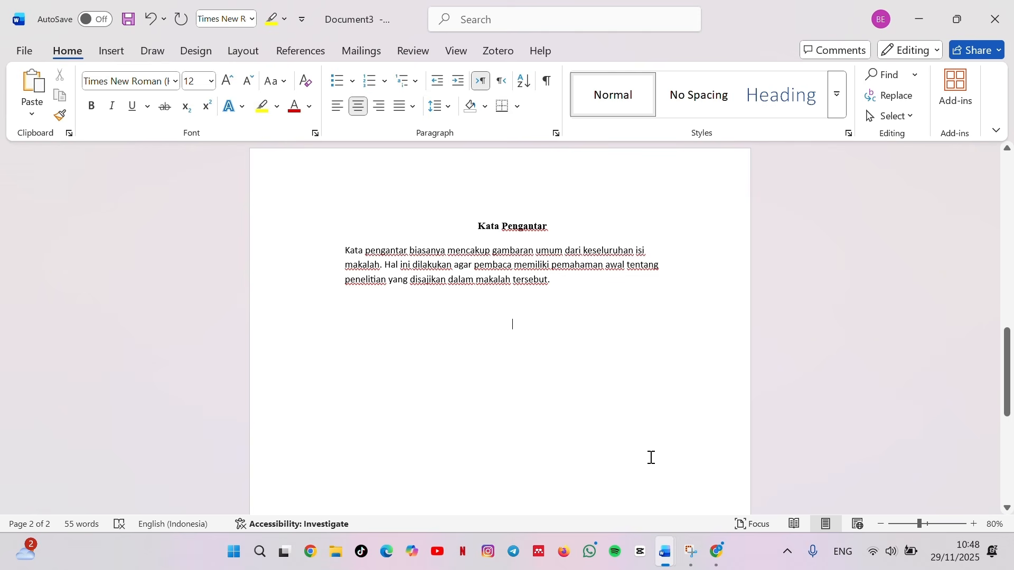
pyautogui.scroll(-2, 644, 412)
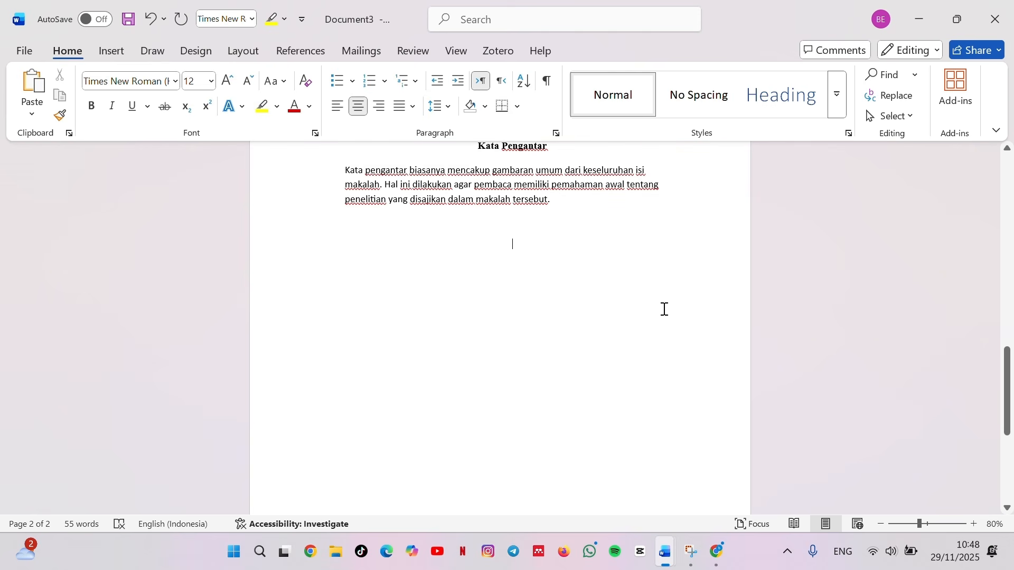
pyautogui.click(378, 105)
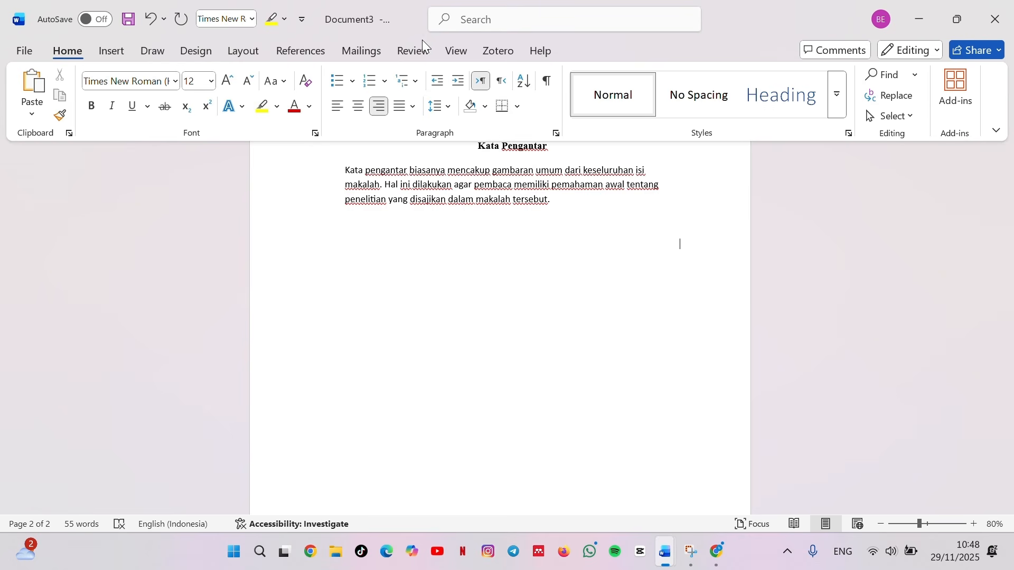
pyautogui.press('super+shift+s')
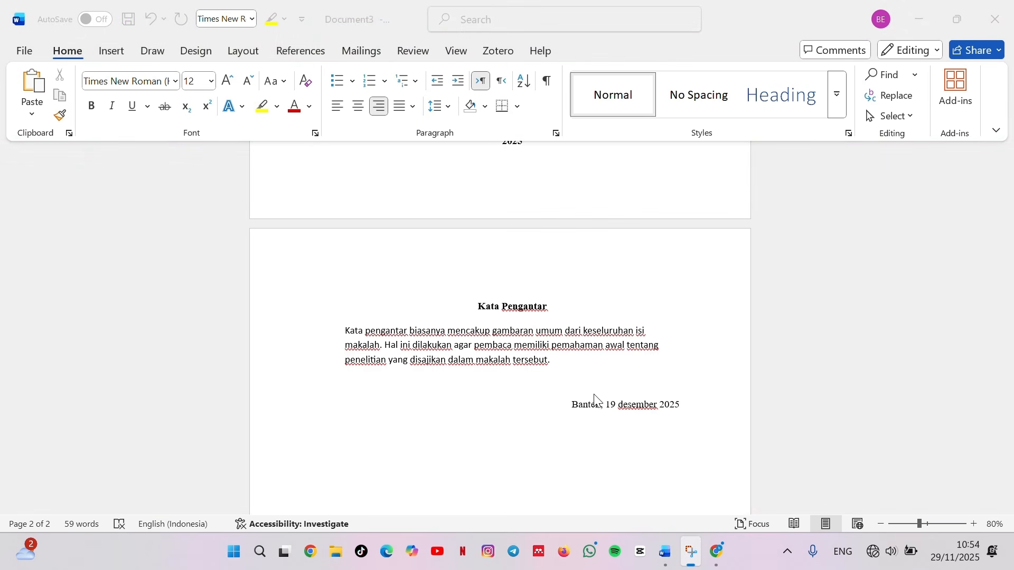
pyautogui.click(600, 423)
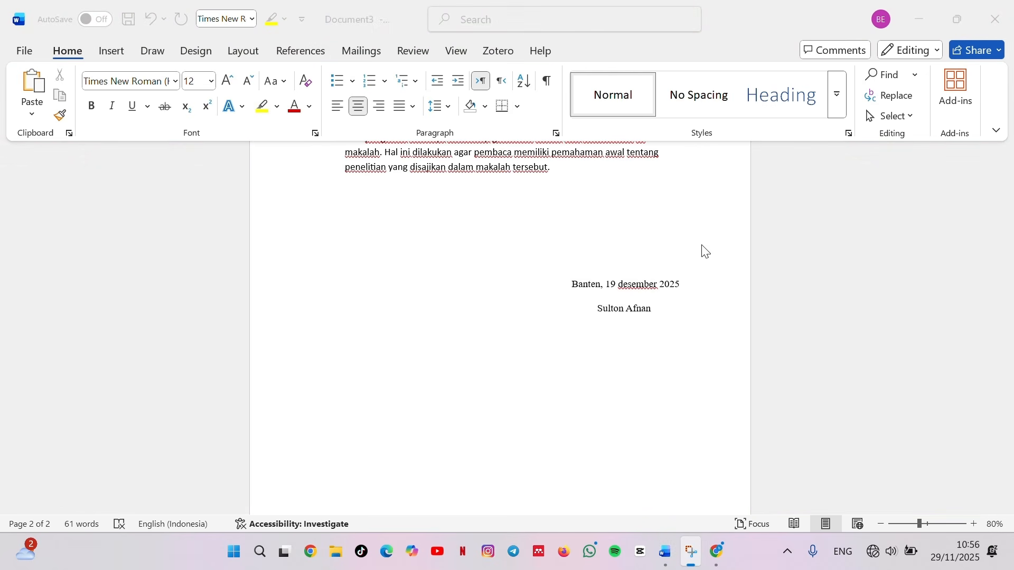
# Step: Start a new page after the foreword and add the centred heading "Daftar Isi" on it
pyautogui.scroll(-5, 434, 317)
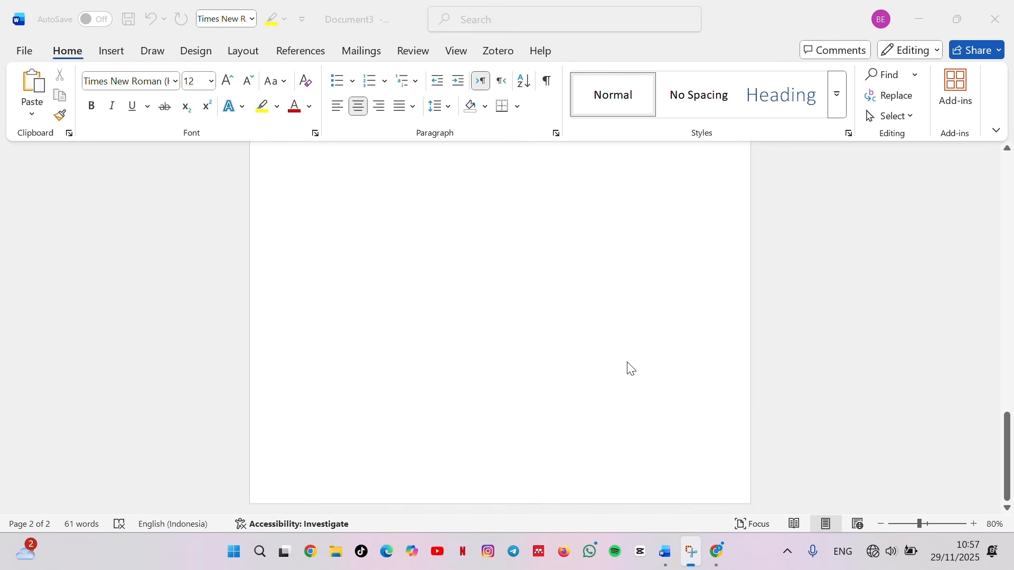
pyautogui.scroll(3, 561, 328)
pyautogui.hotkey('ctrl', 'Return')
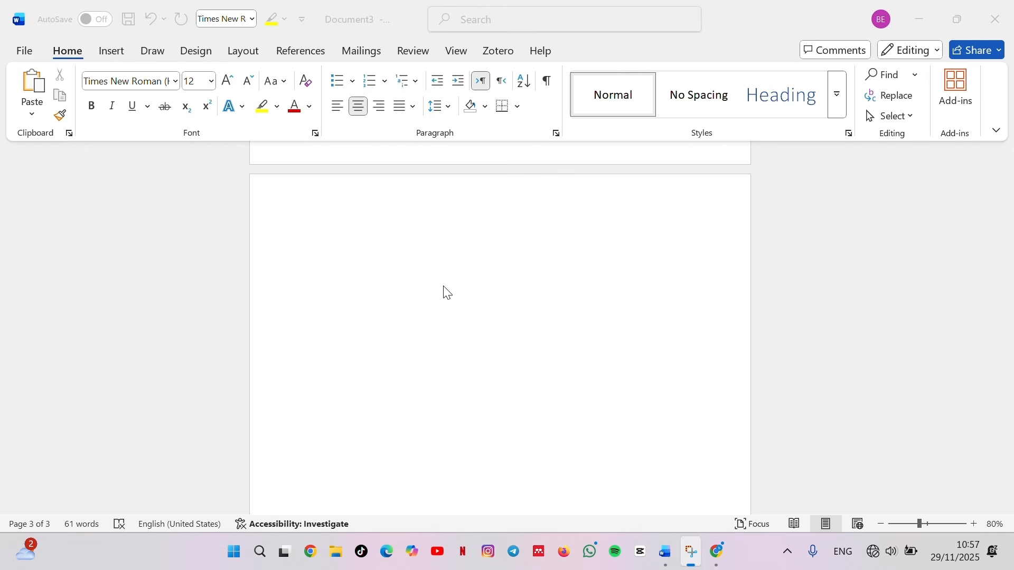
pyautogui.click(482, 250)
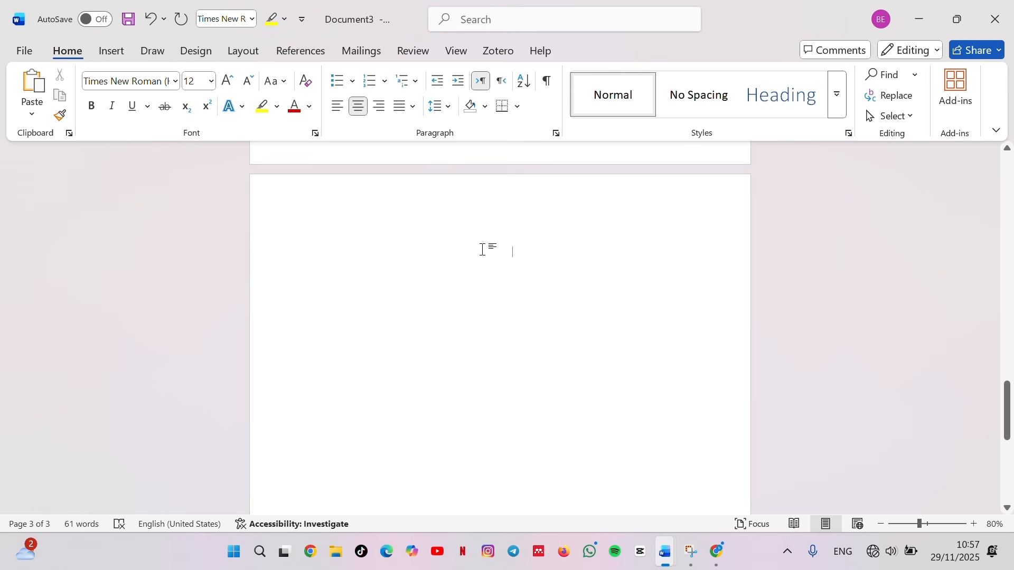
pyautogui.write('D')
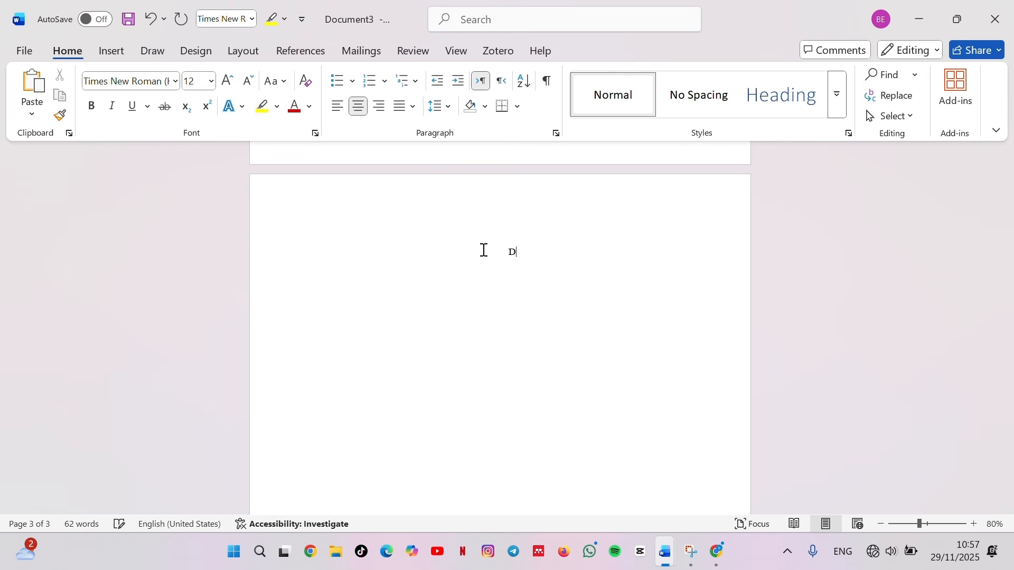
pyautogui.write('fatar Isi')
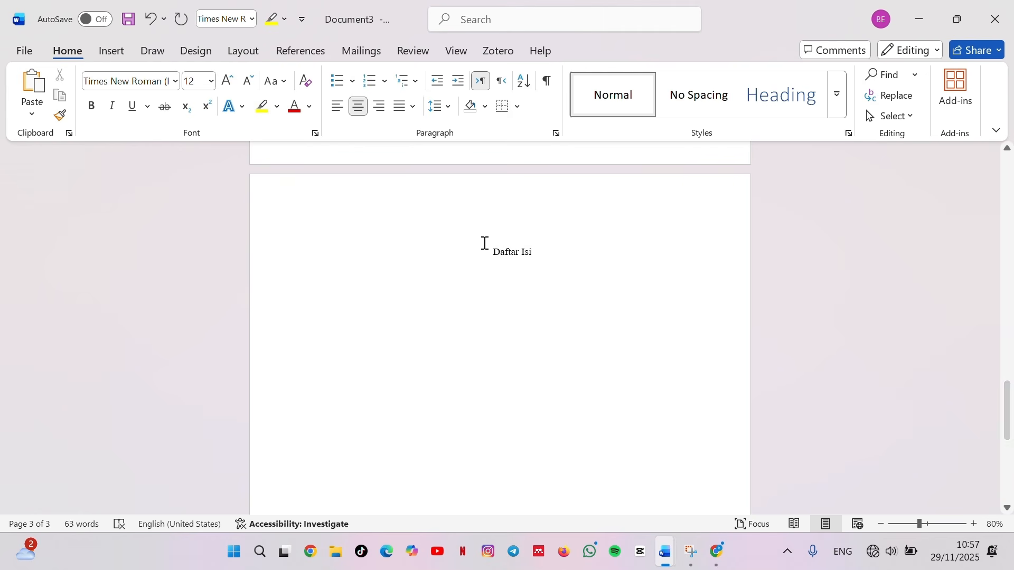
# Step: Insert a page break after the "Daftar Isi" heading to start a fourth page
pyautogui.scroll(-1, 525, 331)
pyautogui.scroll(1, 572, 313)
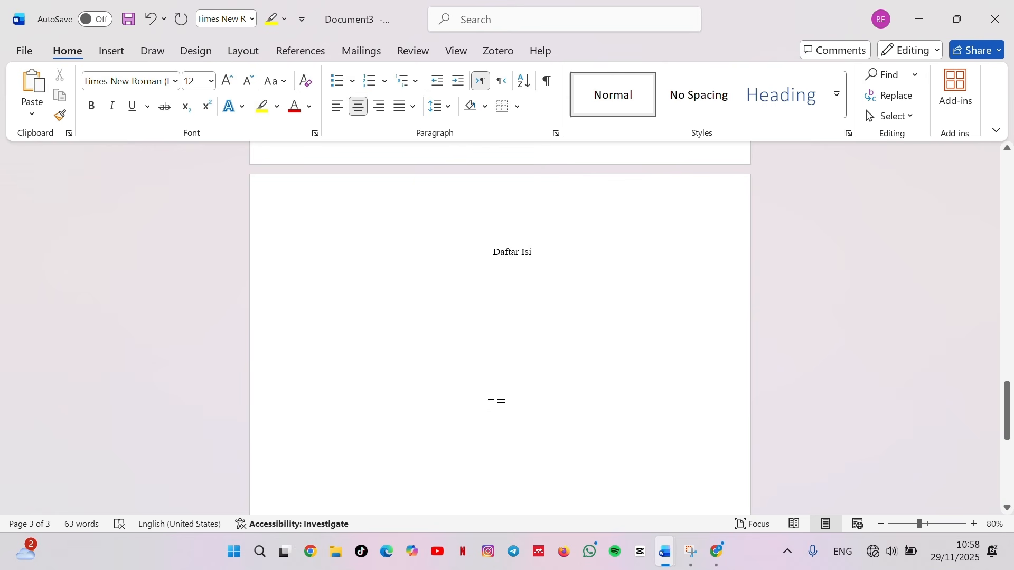
pyautogui.scroll(1, 605, 341)
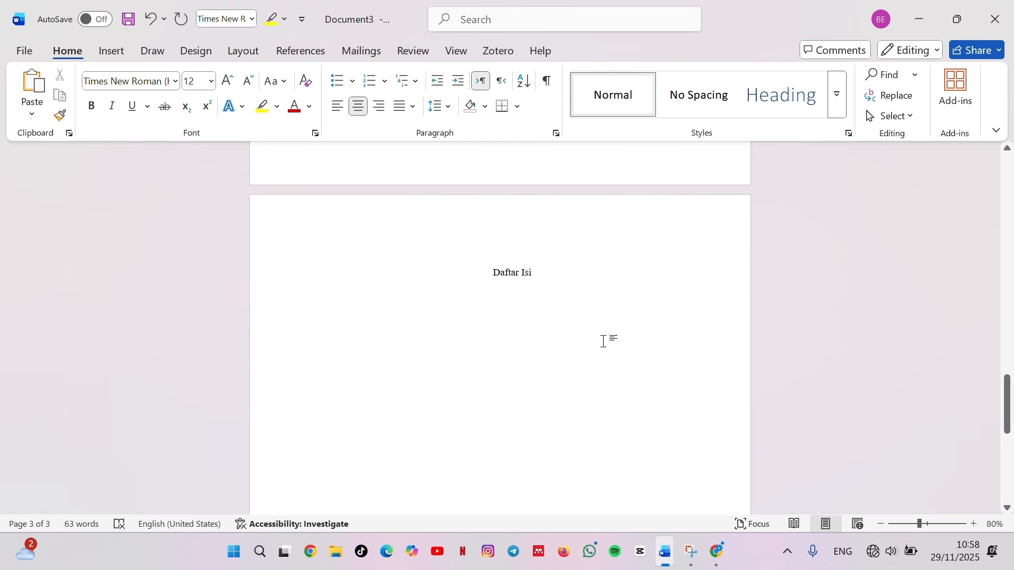
pyautogui.scroll(-5, 602, 338)
pyautogui.scroll(2, 597, 333)
pyautogui.scroll(-2, 586, 325)
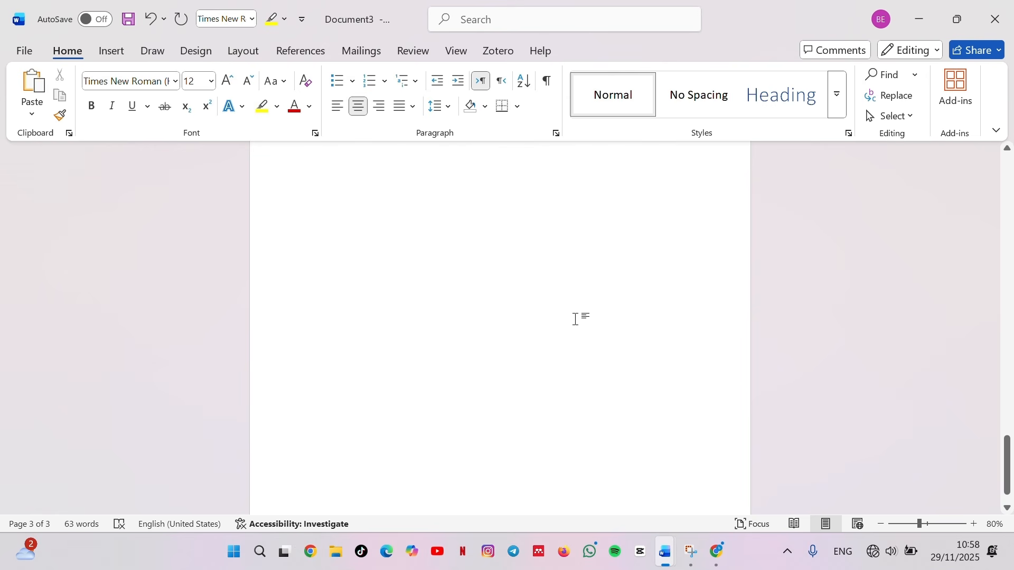
pyautogui.scroll(3, 475, 291)
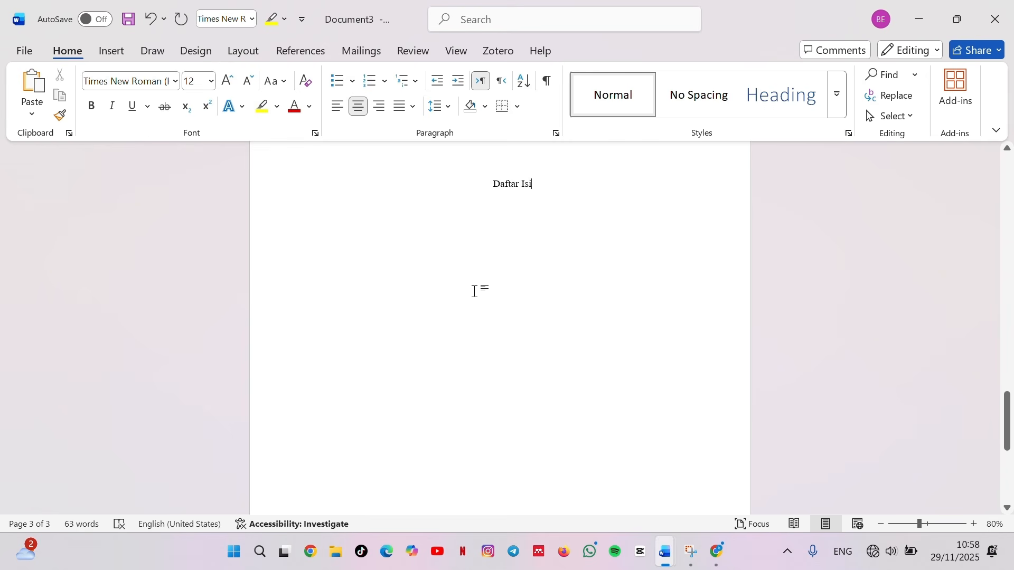
pyautogui.hotkey('ctrl', 'Return')
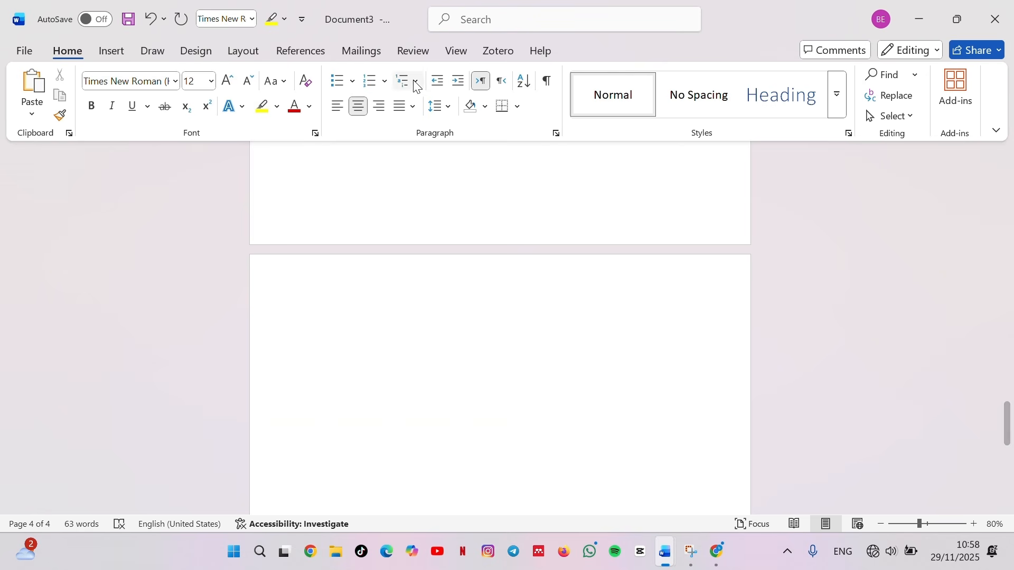
# Step: On the fourth page, add the bold, centred chapter heading "BAB I" with "PENDAHULUAN" on the line beneath it
pyautogui.press('super+shift+s')
pyautogui.click(511, 320)
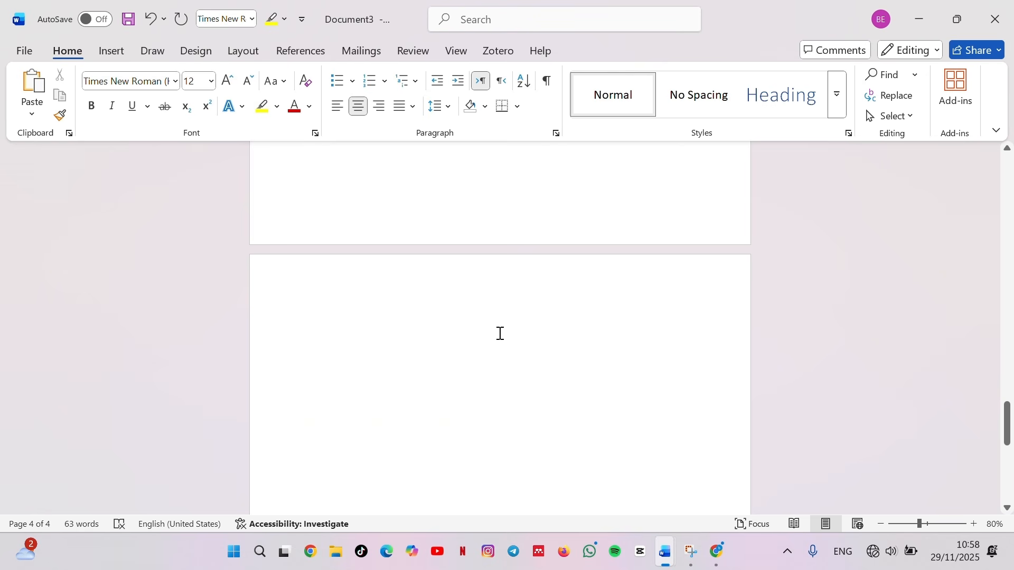
pyautogui.write('BAB I')
pyautogui.moveTo(486, 328); pyautogui.dragTo(606, 326)
pyautogui.click(95, 114)
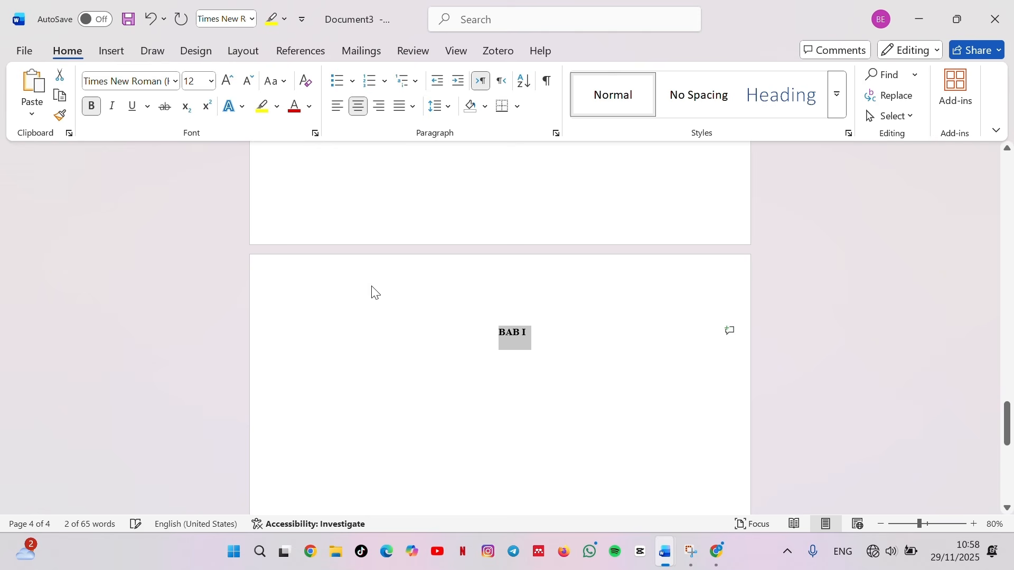
pyautogui.scroll(-3, 512, 315)
pyautogui.click(452, 235)
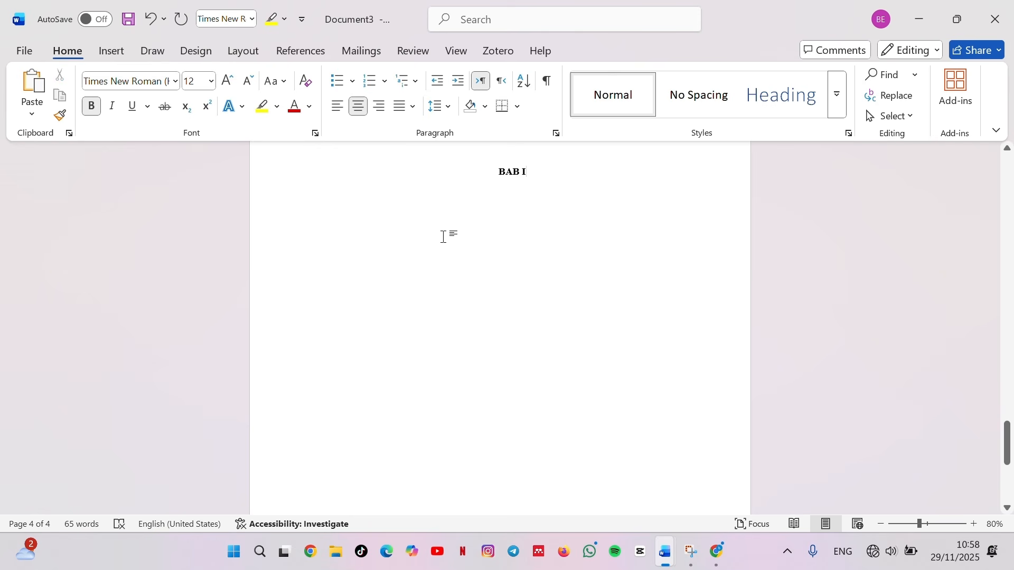
pyautogui.press('Return')
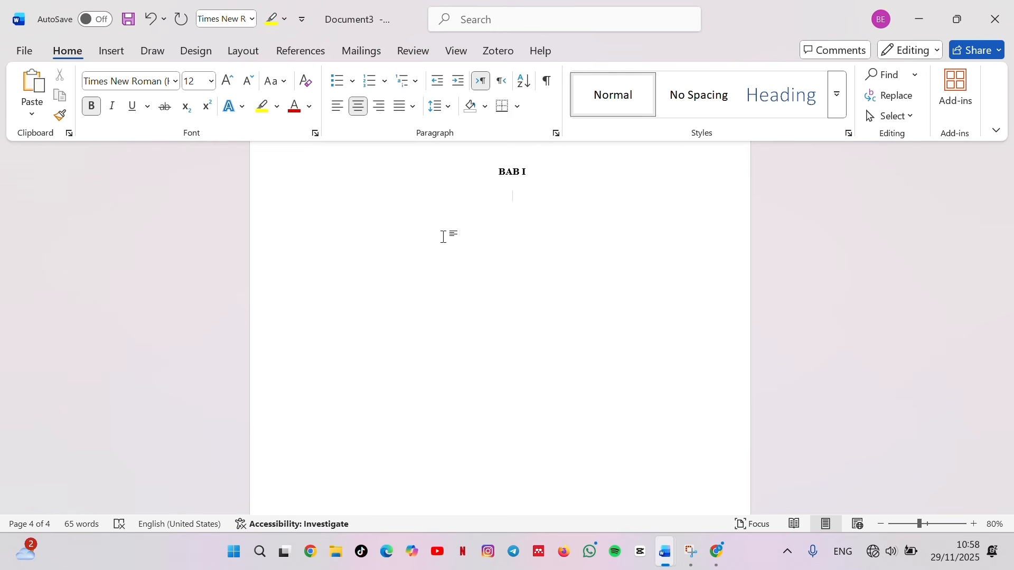
pyautogui.write('PENDAHULUAN')
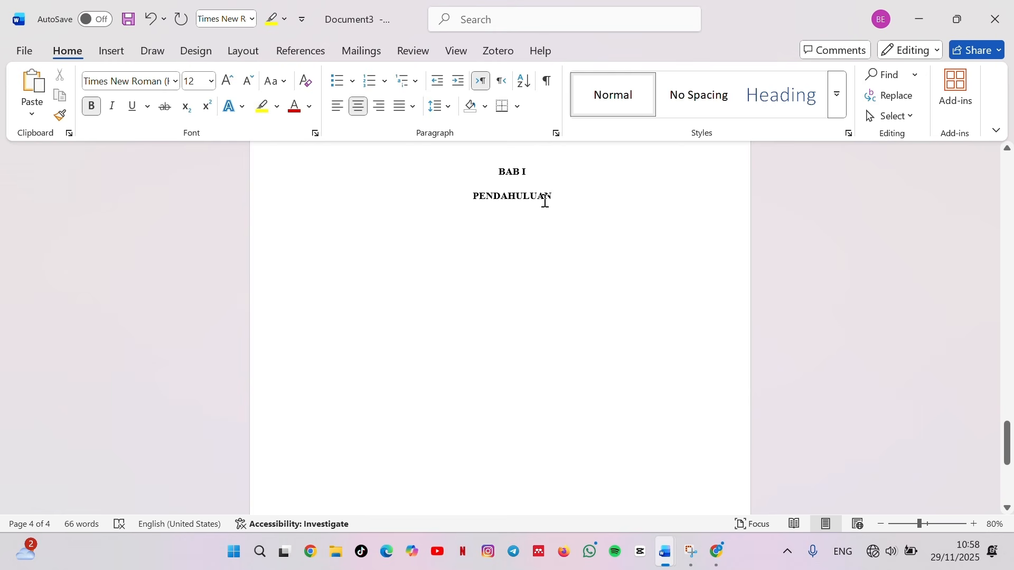
# Step: Below "PENDAHULUAN", add the left-aligned bold subheading "1.1. Latar belakang" and the paragraph beginning "Pada era globalisasi yang modern ini"
pyautogui.click(419, 38)
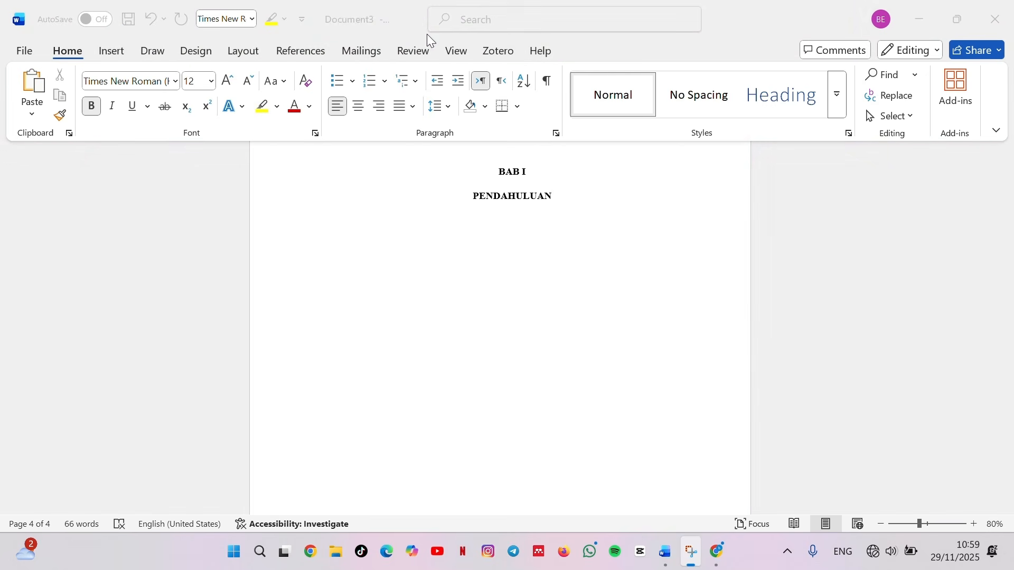
pyautogui.click(347, 233)
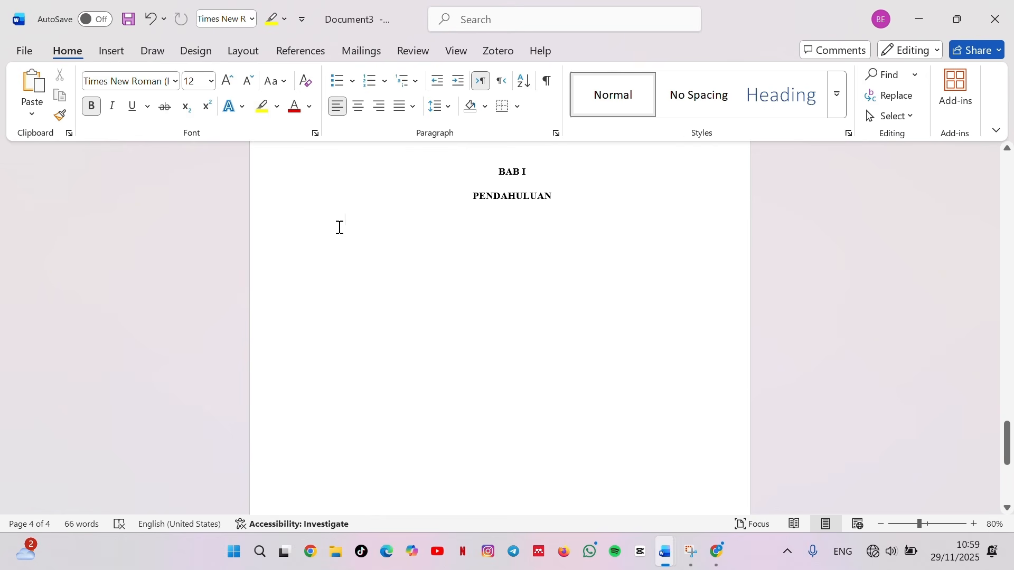
pyautogui.write('1')
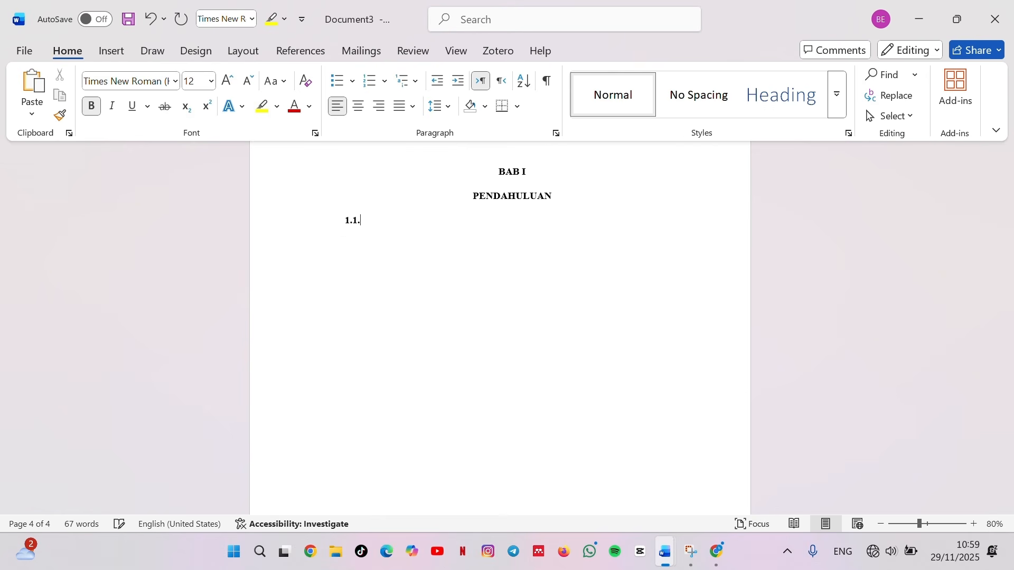
pyautogui.write('.1. ')
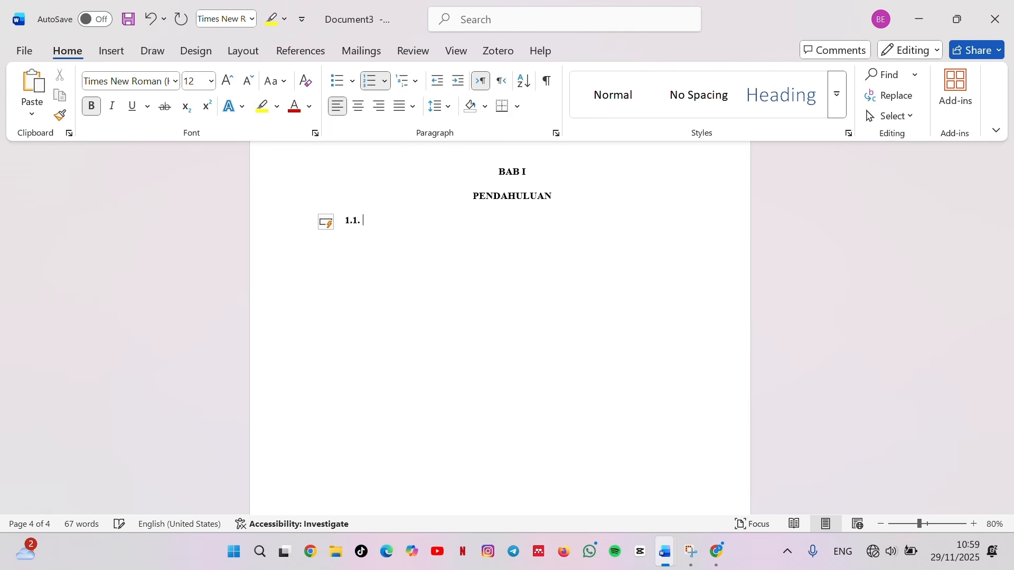
pyautogui.write('Latar belakang')
pyautogui.write('Pada era globalisasi yang modern ini dan perkembangan ilmu pengetahuan yang semakin meningkat ini Setelah seseorang banyak menemukan berbagai permasalahan yang hendak diteliti, merumuskan masalah dan menyusun pernyataan dugaan, asumsi perkiraan yang merupakan jawaban sementara, hal yang selanjutnya dilakukan oleh peneliti tersebut adalah menentukan desain penelitiannya (Rahayu, t.t.).')
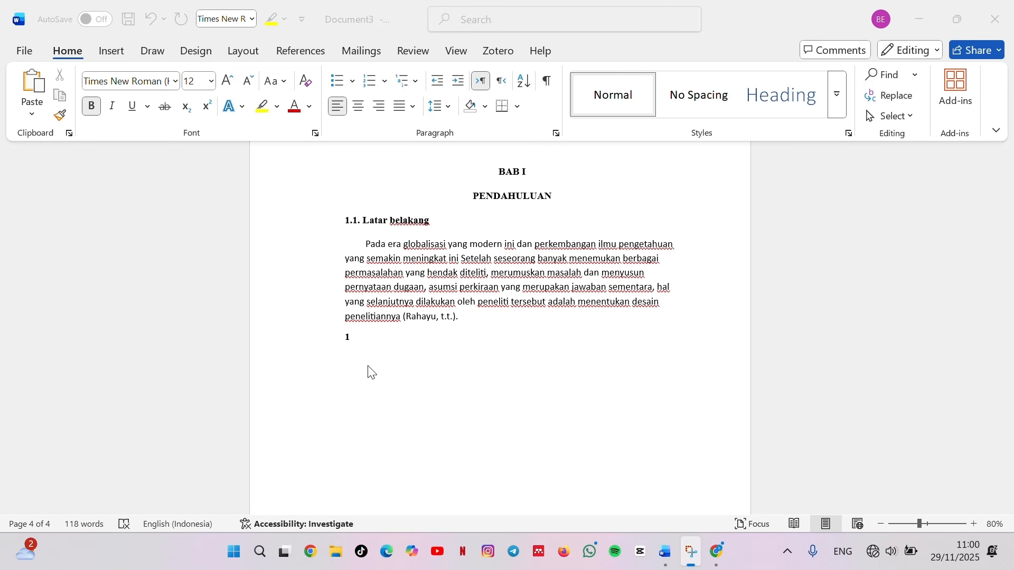
# Step: Below the Latar belakang paragraph, add the bold subheading number "1.2."
pyautogui.click(368, 347)
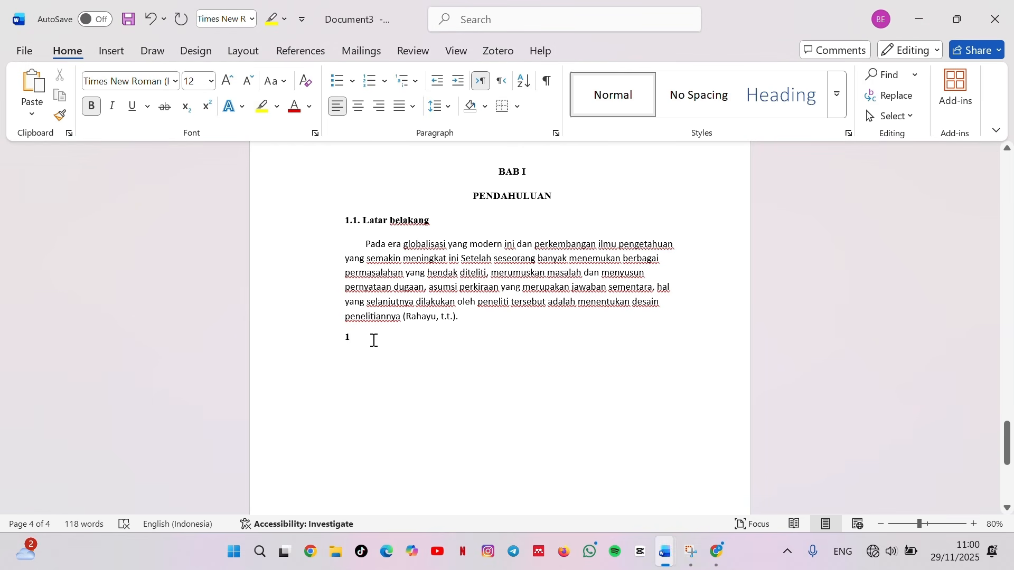
pyautogui.write('.2.')
pyautogui.click(351, 222)
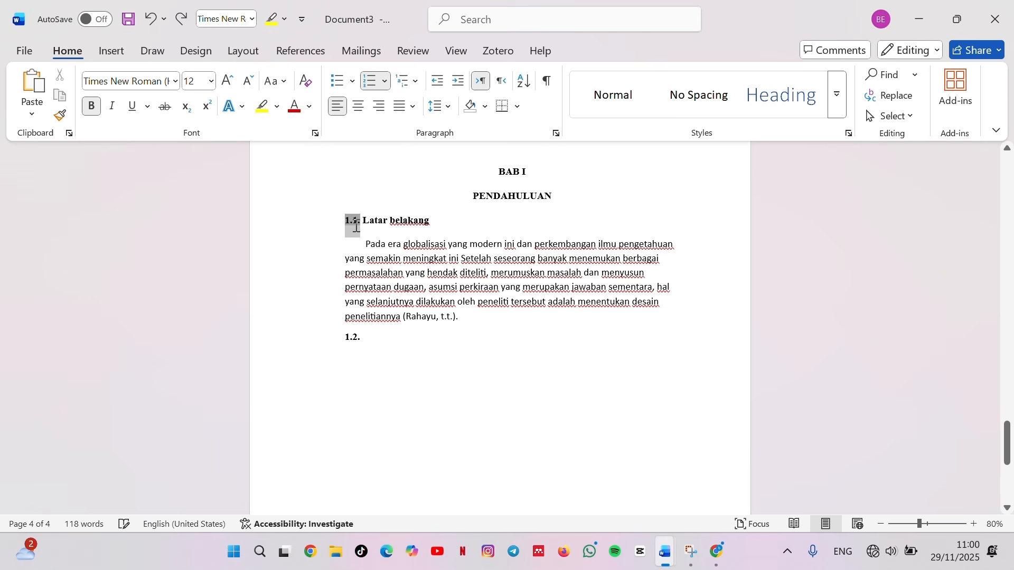
pyautogui.click(351, 330)
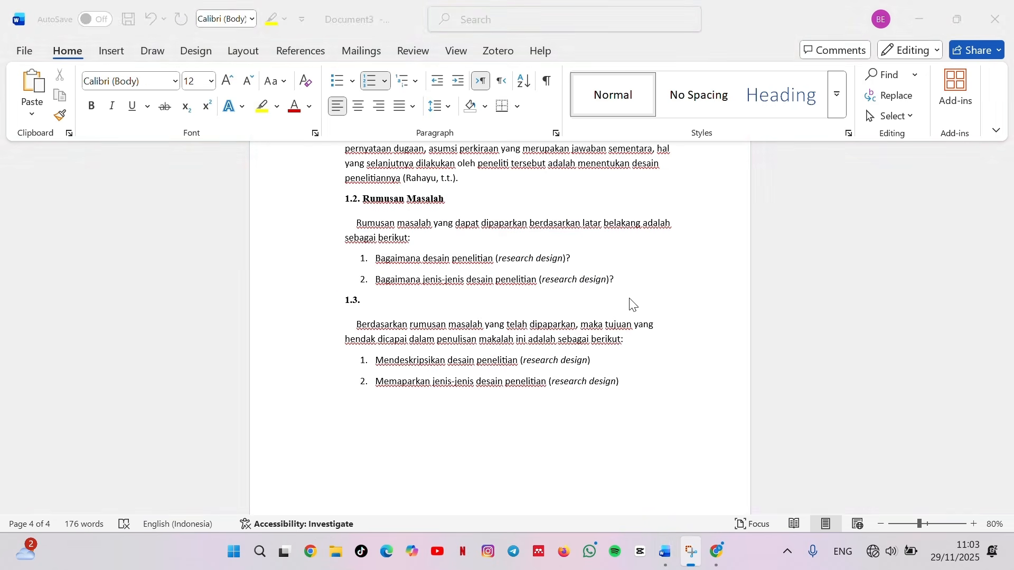
# Step: End the numbered list of section 1.3. and add the bold, centred chapter heading "BAB II" below it
pyautogui.click(664, 382)
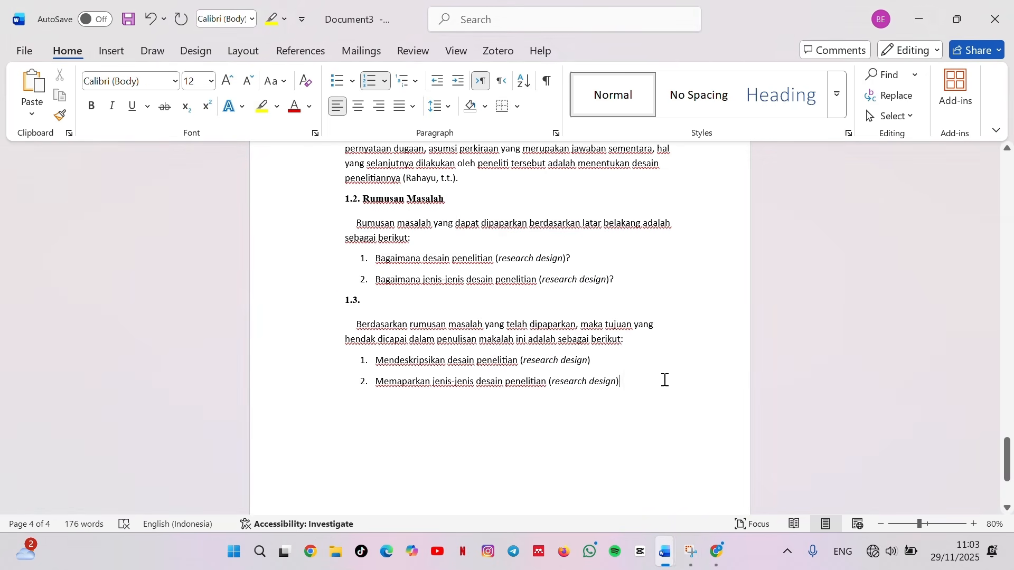
pyautogui.press('Return')
pyautogui.press('BackSpace')
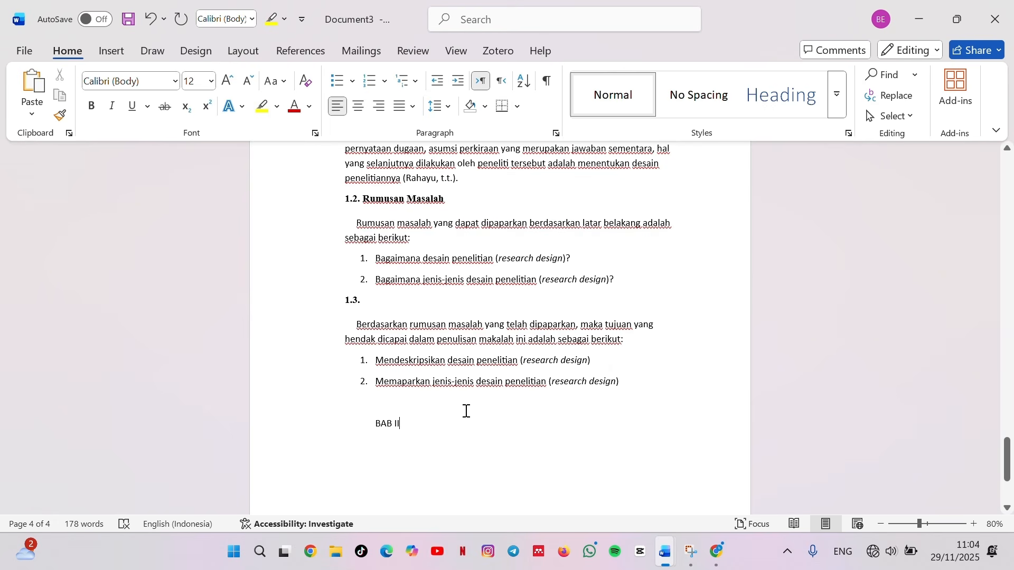
pyautogui.click(337, 426)
pyautogui.click(358, 106)
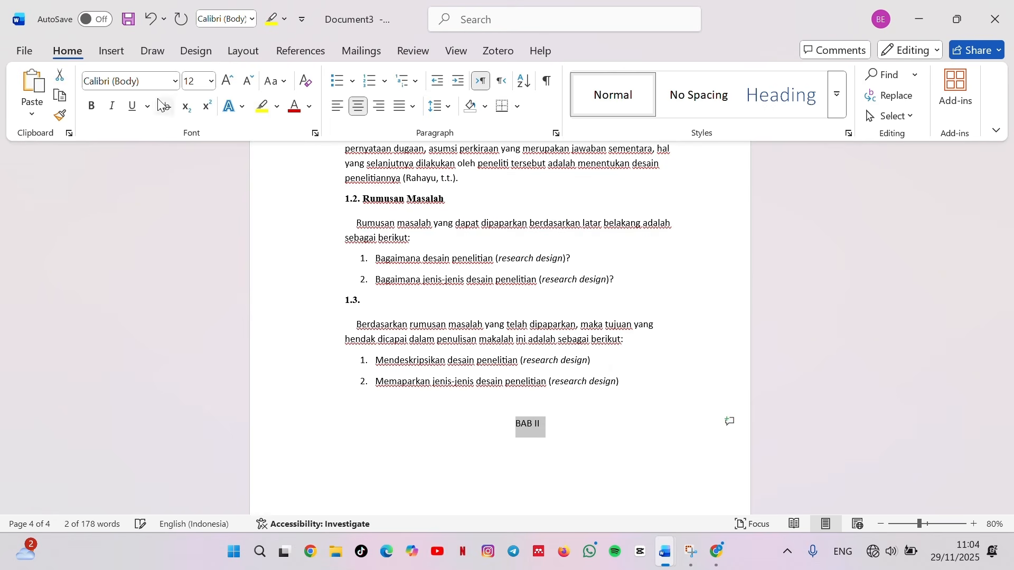
pyautogui.click(93, 108)
# Step: Add the bold, centred chapter title "PEMBAHASAN" in capitals beneath the "BAB II" heading
pyautogui.click(585, 424)
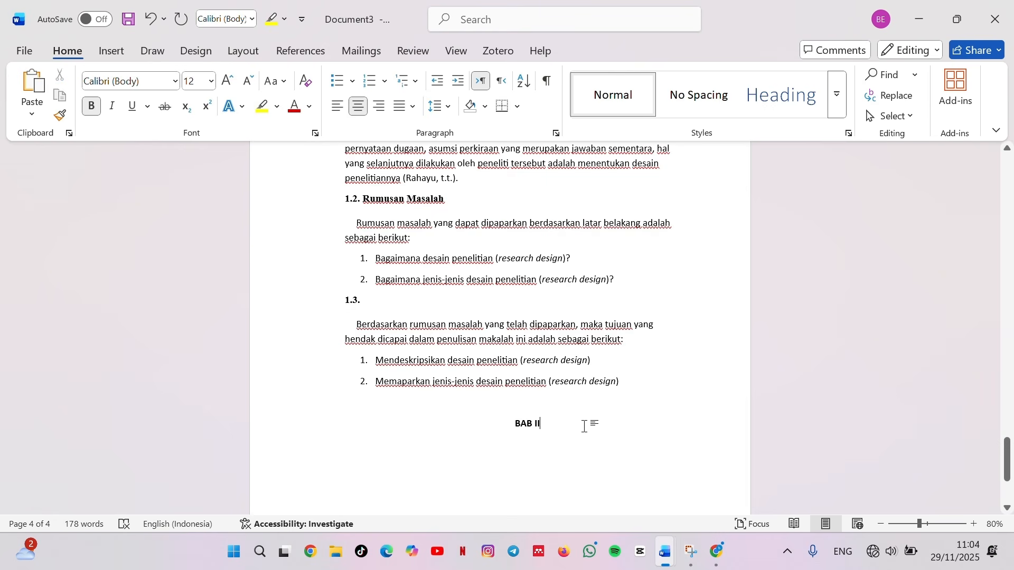
pyautogui.press('Return')
pyautogui.write('Pem')
pyautogui.press('BackSpace')
pyautogui.press('BackSpace')
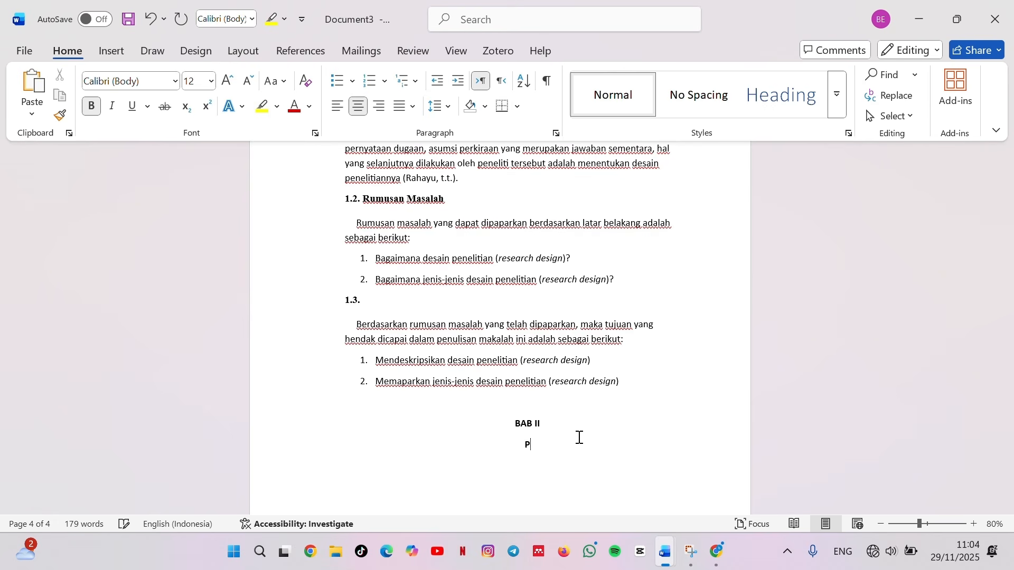
pyautogui.press('capslock')
pyautogui.write('EMBAHA')
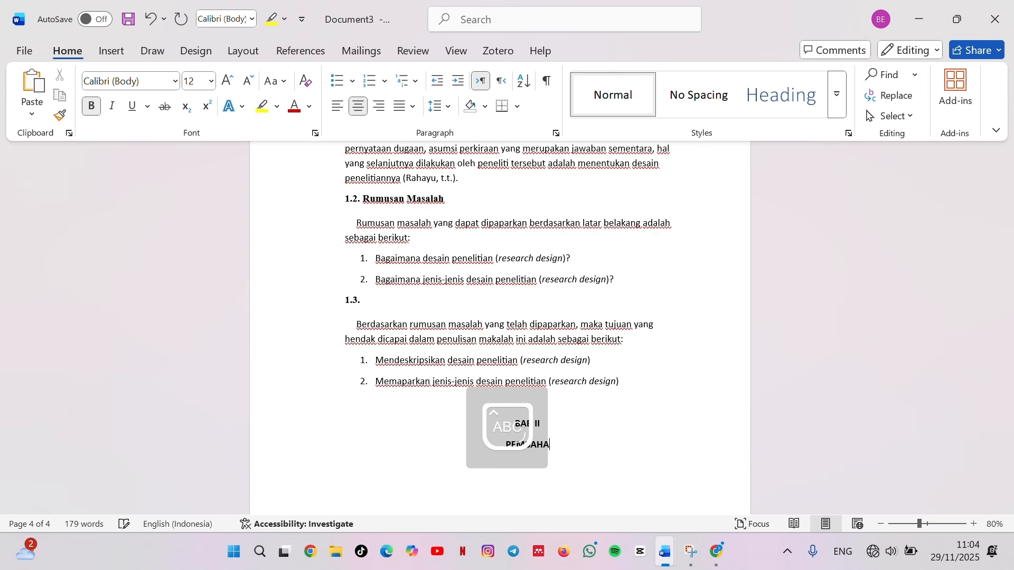
pyautogui.write('SAN')
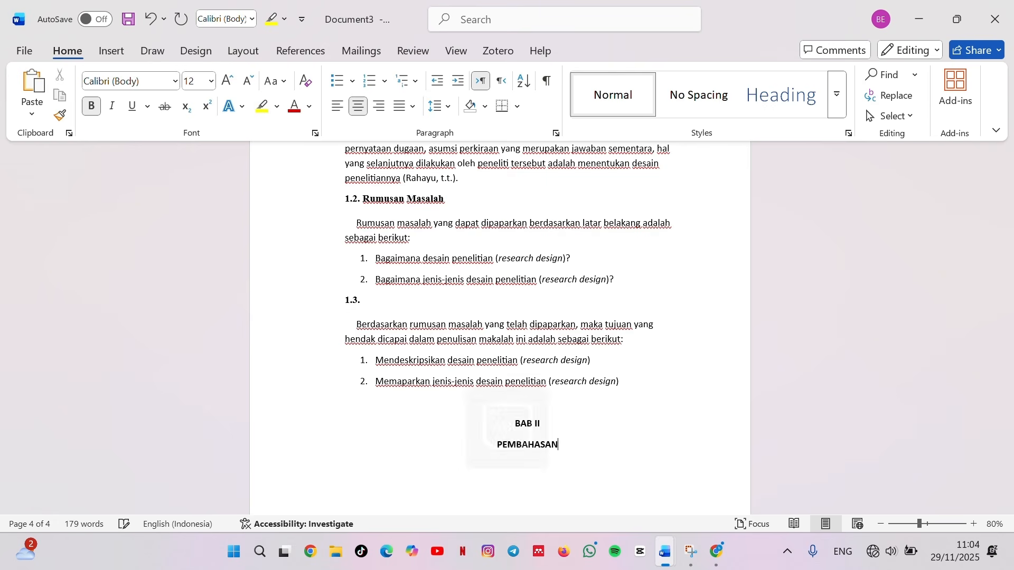
# Step: Start a new left-aligned line beneath the "PEMBAHASAN" title
pyautogui.scroll(-2, 586, 440)
pyautogui.press('Return')
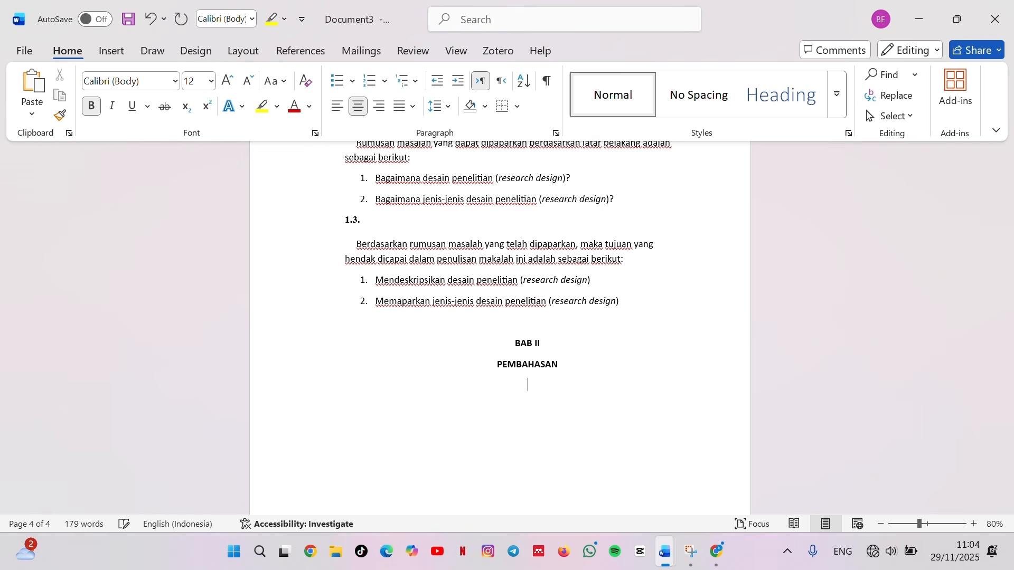
pyautogui.click(337, 106)
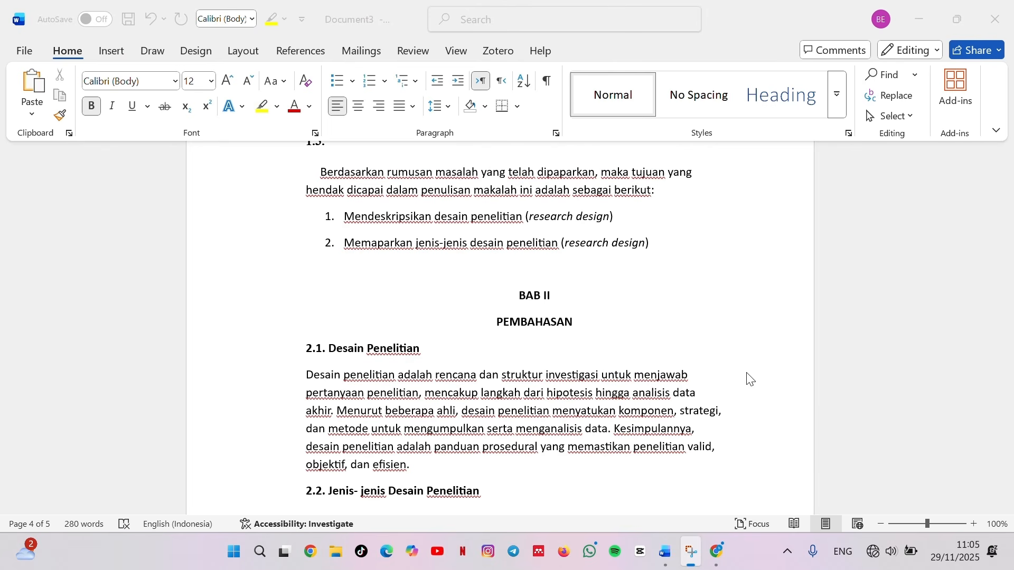
# Step: Check the subheading numbering of sections 1.3. and 2.1. around the start of BAB II
pyautogui.scroll(3, 578, 411)
pyautogui.scroll(-3, 577, 417)
pyautogui.scroll(2, 577, 419)
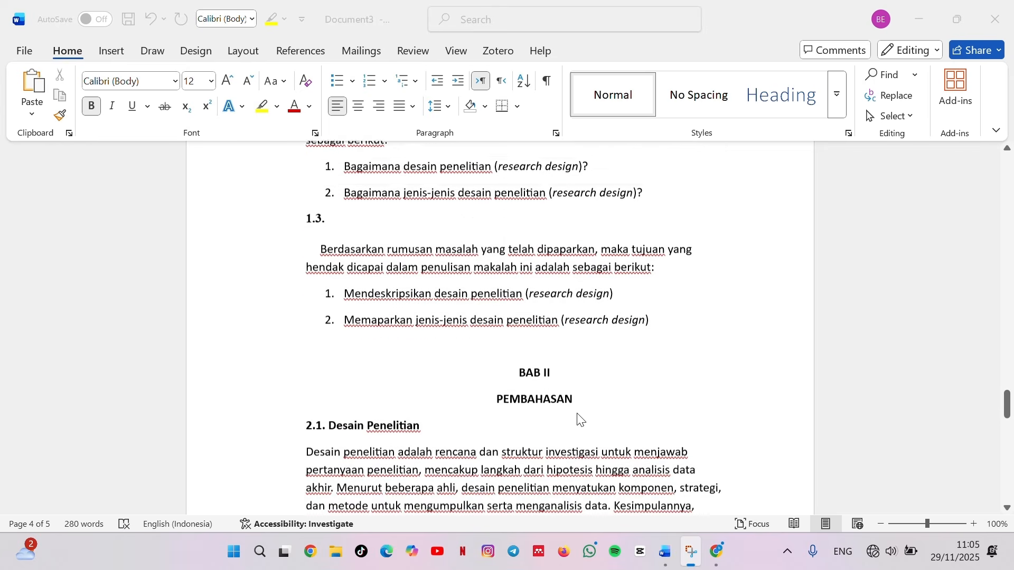
pyautogui.click(308, 450)
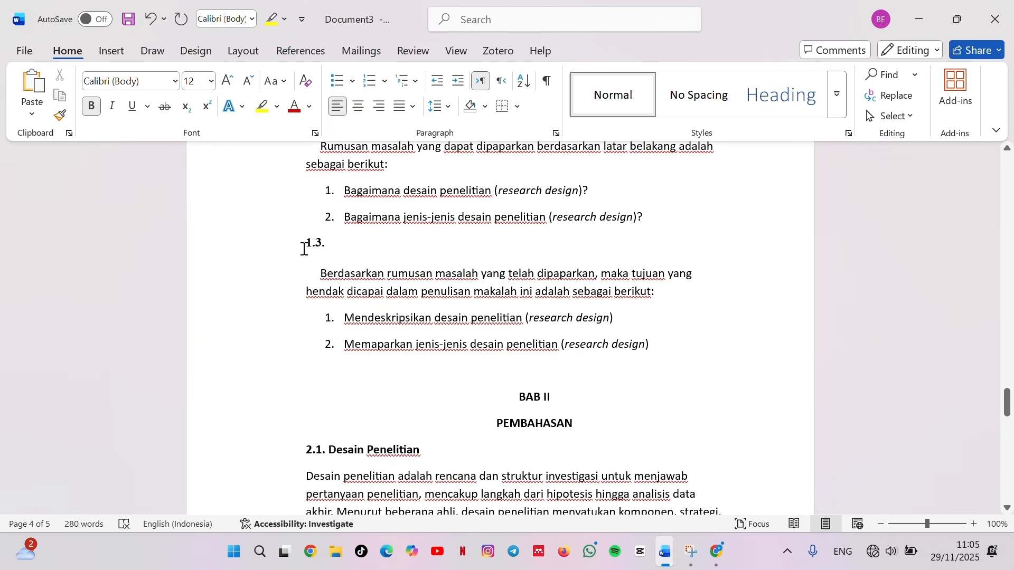
pyautogui.click(315, 247)
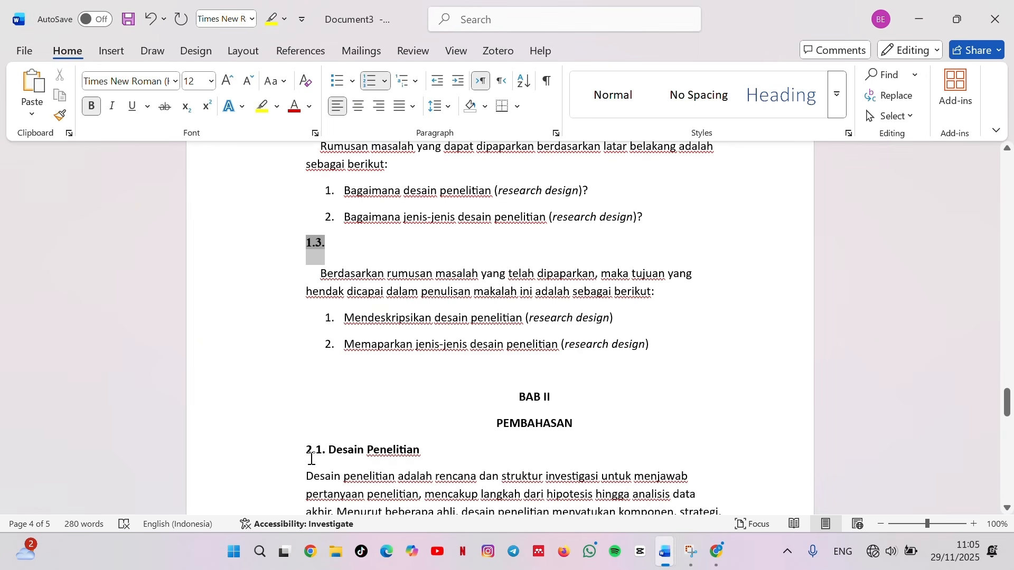
pyautogui.click(308, 449)
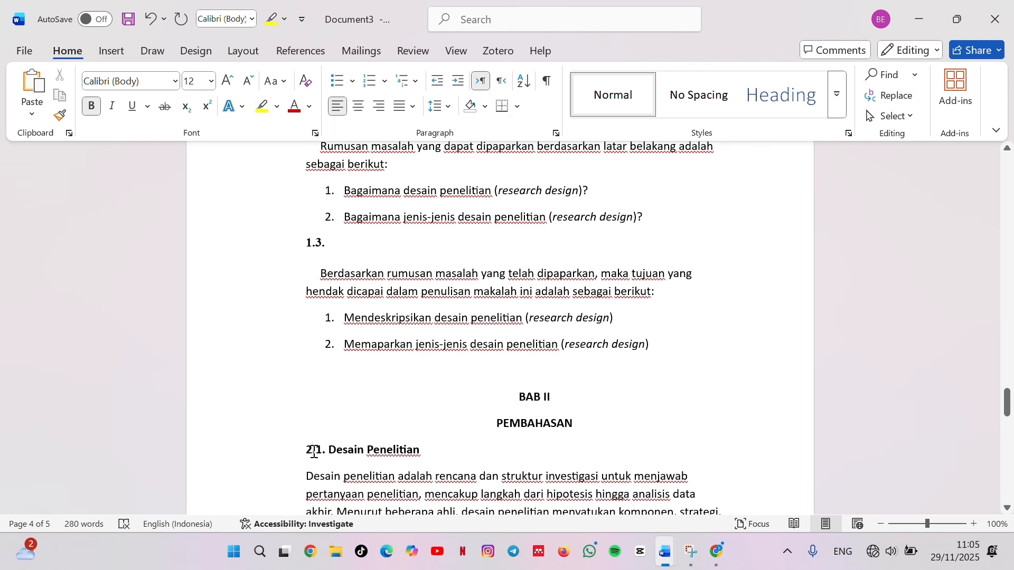
pyautogui.click(317, 450)
# Step: Centre the "BAB III" heading that follows the Jenis-jenis Desain Penelitian section
pyautogui.scroll(-5, 639, 354)
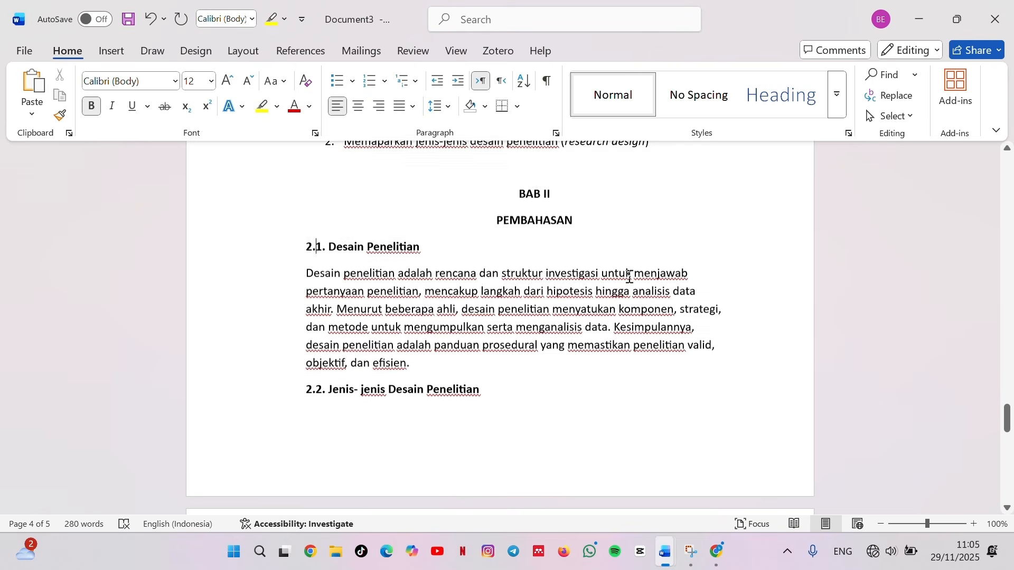
pyautogui.scroll(-5, 592, 283)
pyautogui.scroll(-5, 592, 282)
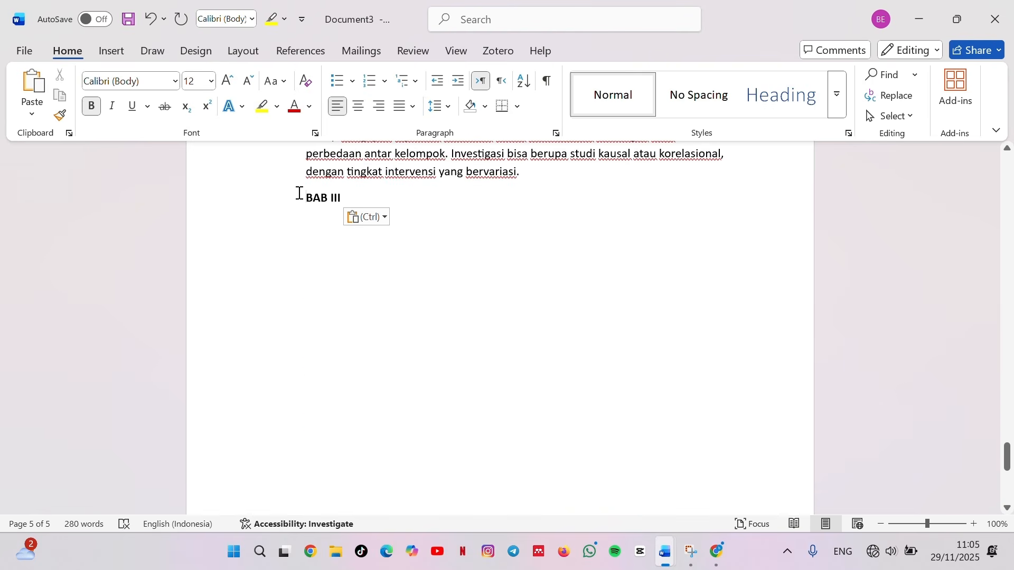
pyautogui.moveTo(302, 198); pyautogui.dragTo(352, 201)
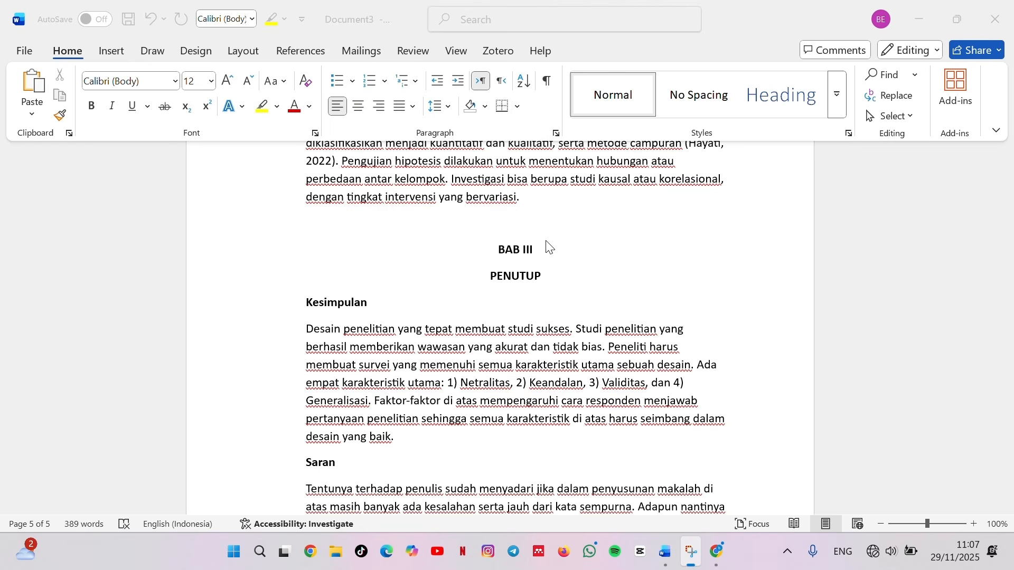
# Step: Insert a page break after the Saran paragraph to start a sixth page
pyautogui.scroll(-2, 520, 248)
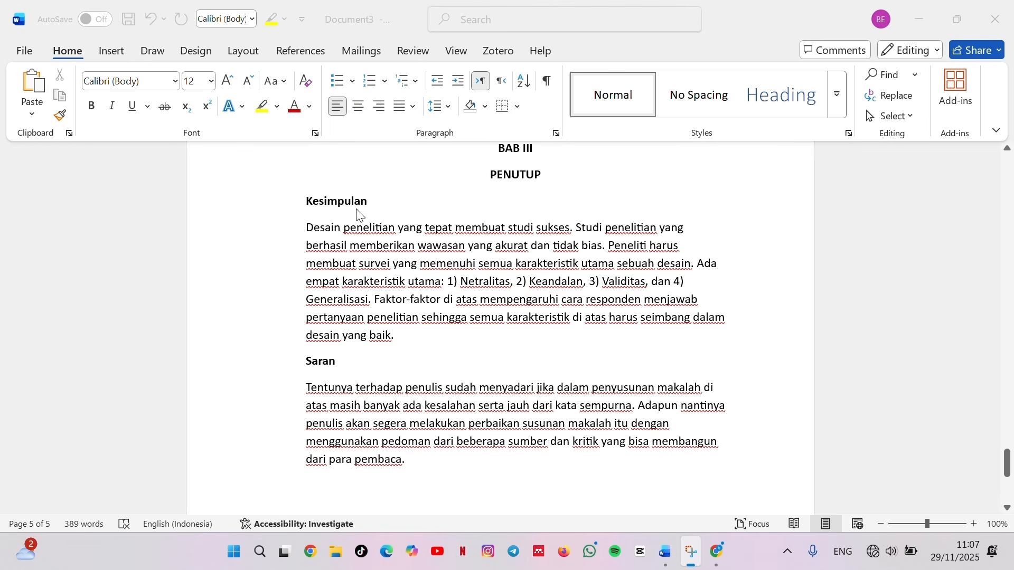
pyautogui.scroll(-5, 398, 388)
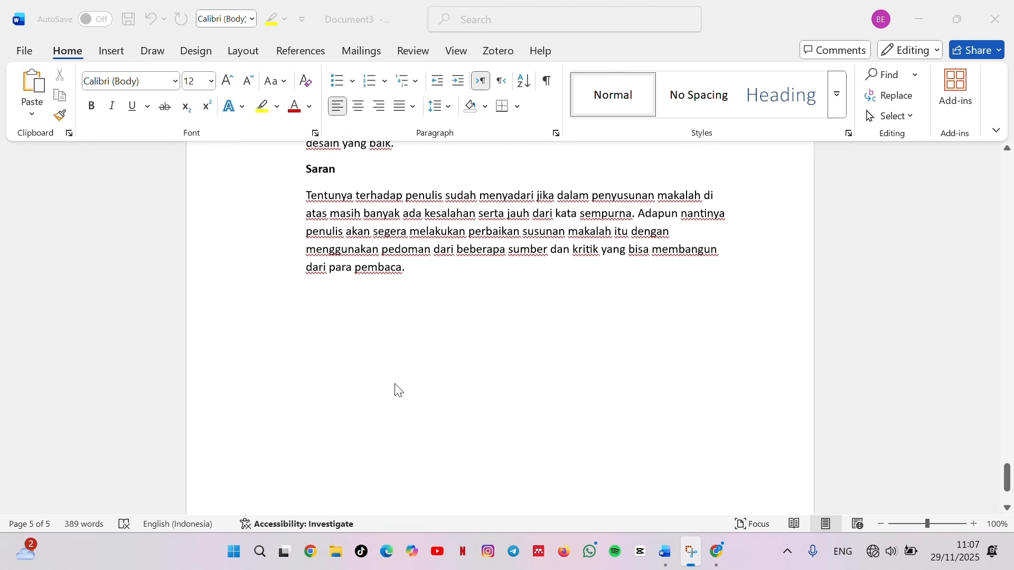
pyautogui.click(549, 345)
pyautogui.scroll(-3, 588, 363)
pyautogui.scroll(5, 594, 361)
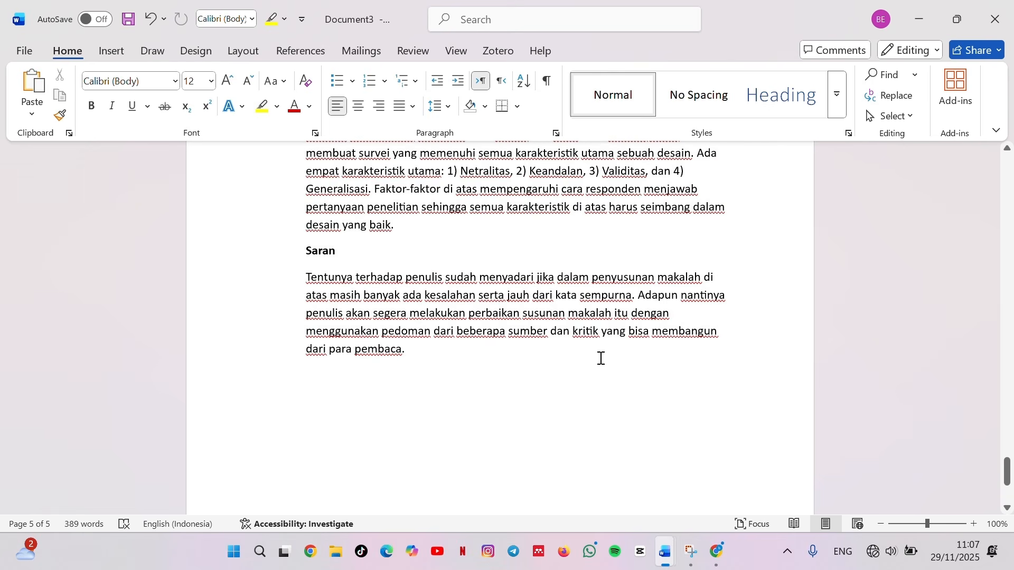
pyautogui.hotkey('ctrl', 'Return')
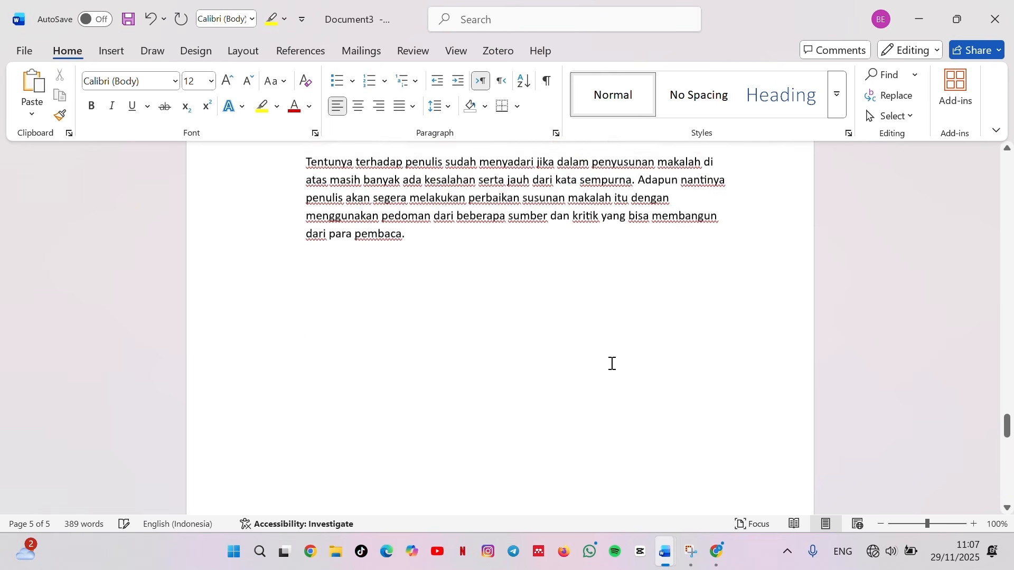
pyautogui.scroll(-3, 532, 305)
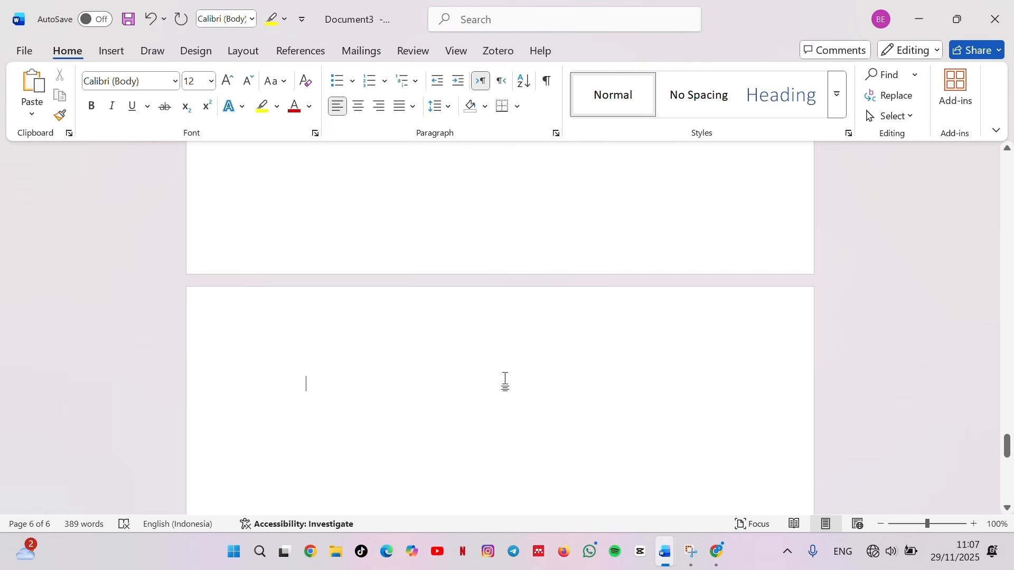
# Step: Enter the title "DAFTAR PUSAKA" on the first line of the sixth page, with a new line beneath it
pyautogui.write('dAF')
pyautogui.press('BackSpace')
pyautogui.press('BackSpace')
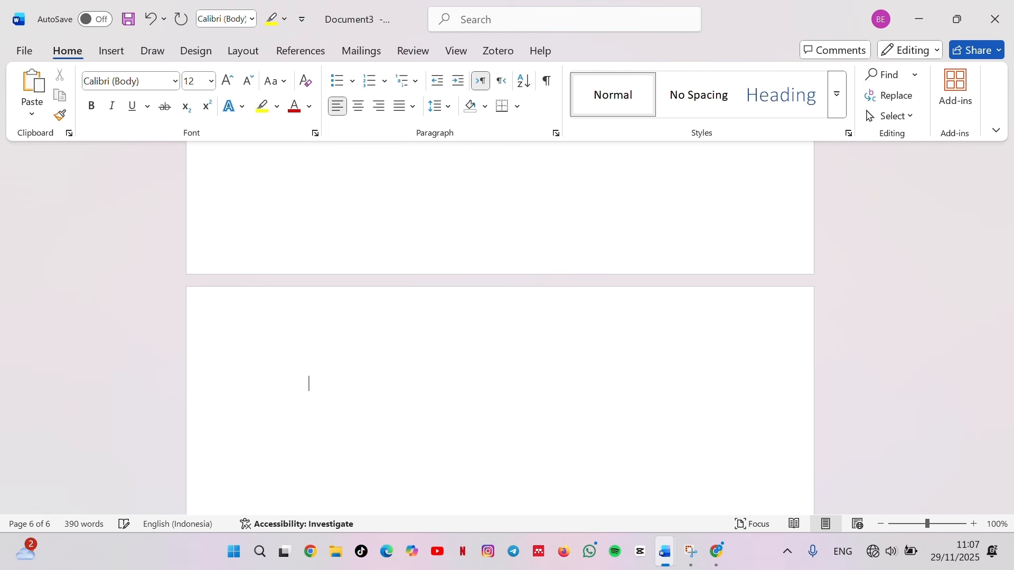
pyautogui.write('dAFT')
pyautogui.press('BackSpace')
pyautogui.press('BackSpace')
pyautogui.press('BackSpace')
pyautogui.write('DAFTAR PUSAKA')
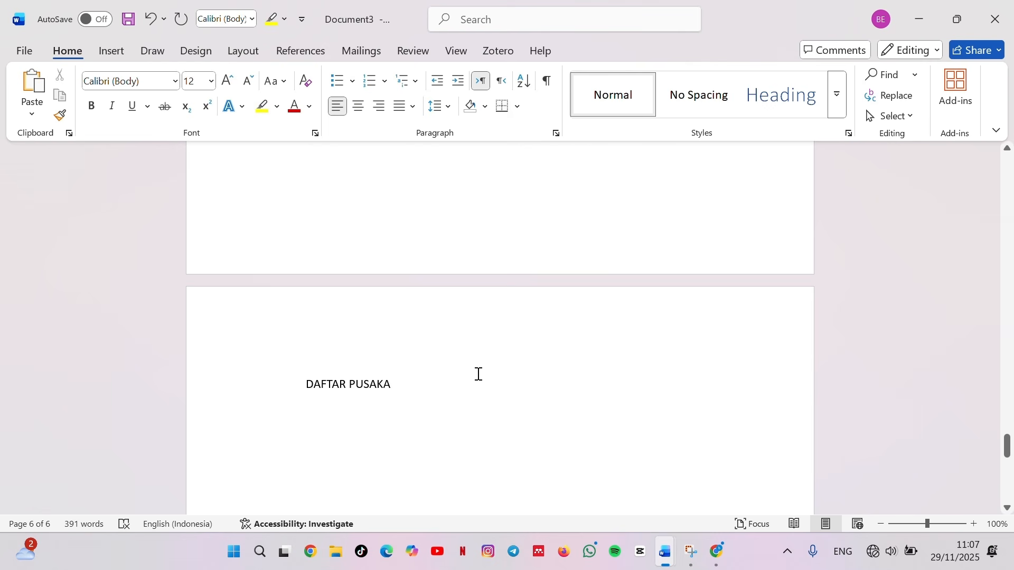
pyautogui.press('Return')
# Step: Centre the "DAFTAR PUSAKA" title and make it bold
pyautogui.tripleClick(337, 393)
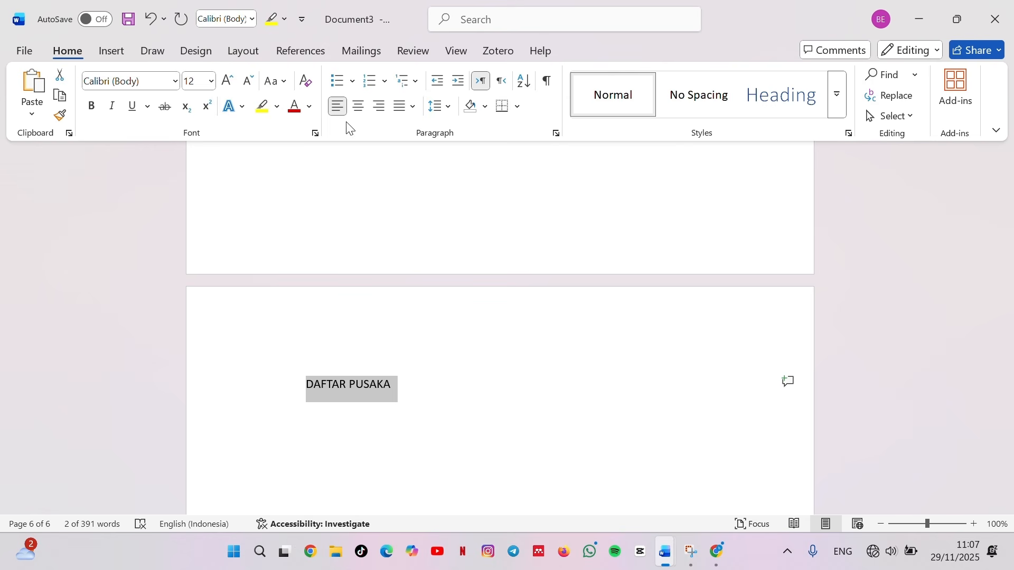
pyautogui.click(370, 112)
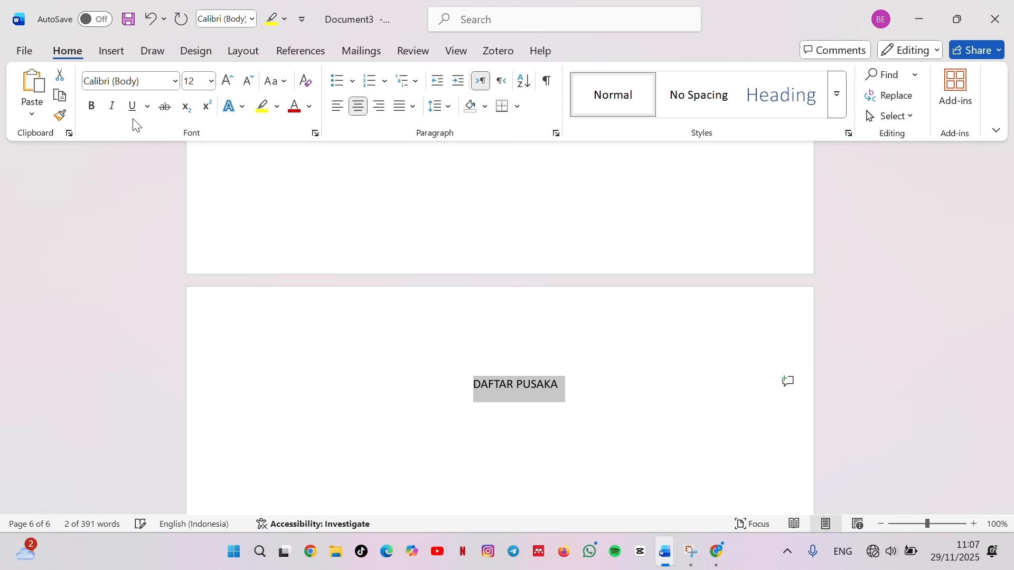
pyautogui.click(92, 111)
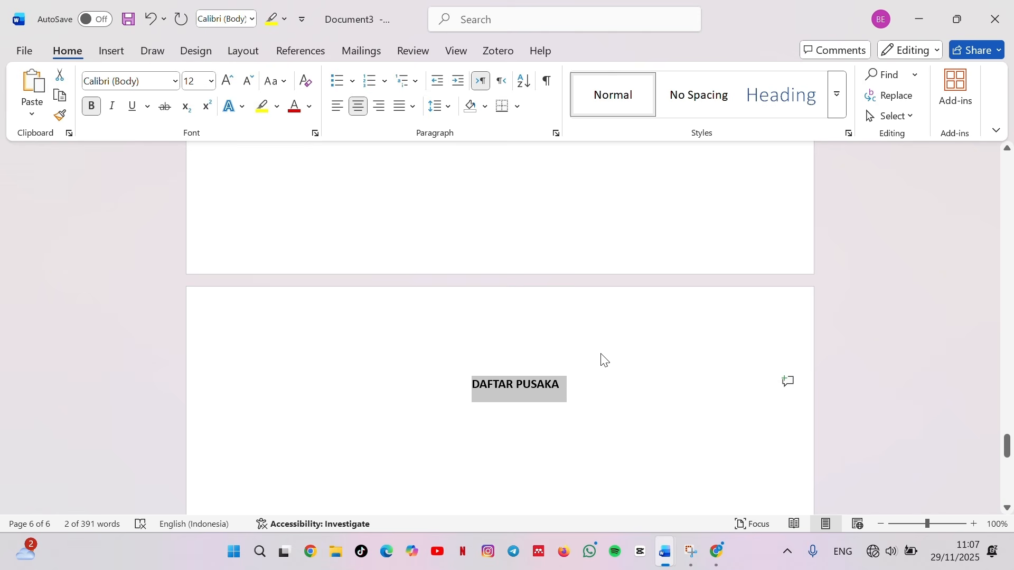
# Step: Add two left-aligned references beneath the title: the penelitianilmiah.com desain-penelitian article and the academia.edu paper "Makalah Metodologi Penelitian Desain Penelitian"
pyautogui.click(593, 400)
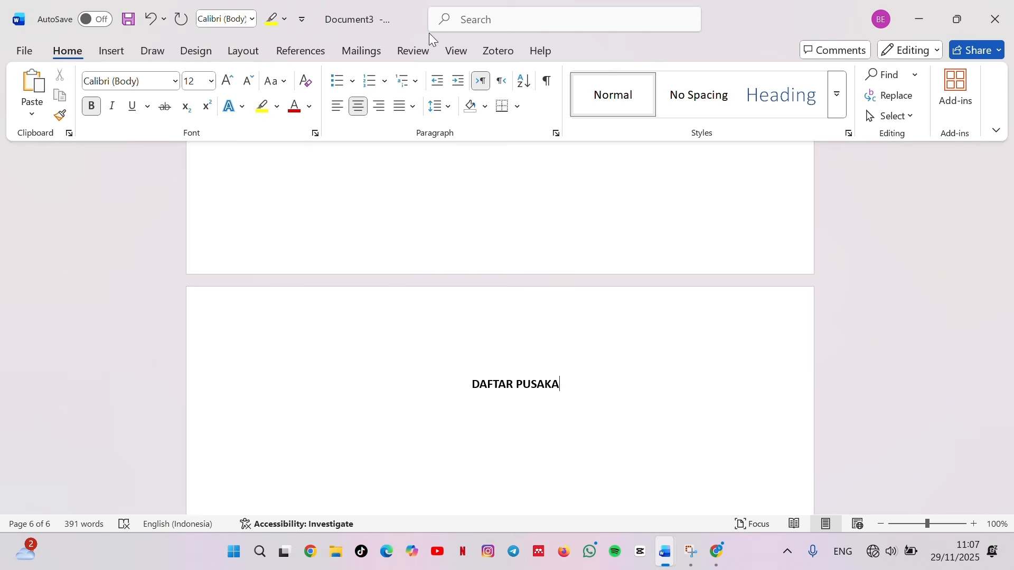
pyautogui.write('Hayati, R. (2022, Februari 21). Pengertian Desain Penelitian, Jenis, Tujuan, Fungsi, dan Cara Membuatnya. https://penelitianilmiah.com/desain-penelitian/ Rahayu, H. (t.t.). Makalah Metodologi Penelitian Desain Penelitian | Hanapuji Rahayu. Diambil 27 September 2022, dari https://www.academia.edu/28455243/makalah_metodologi_penelitian_desain_penelitian')
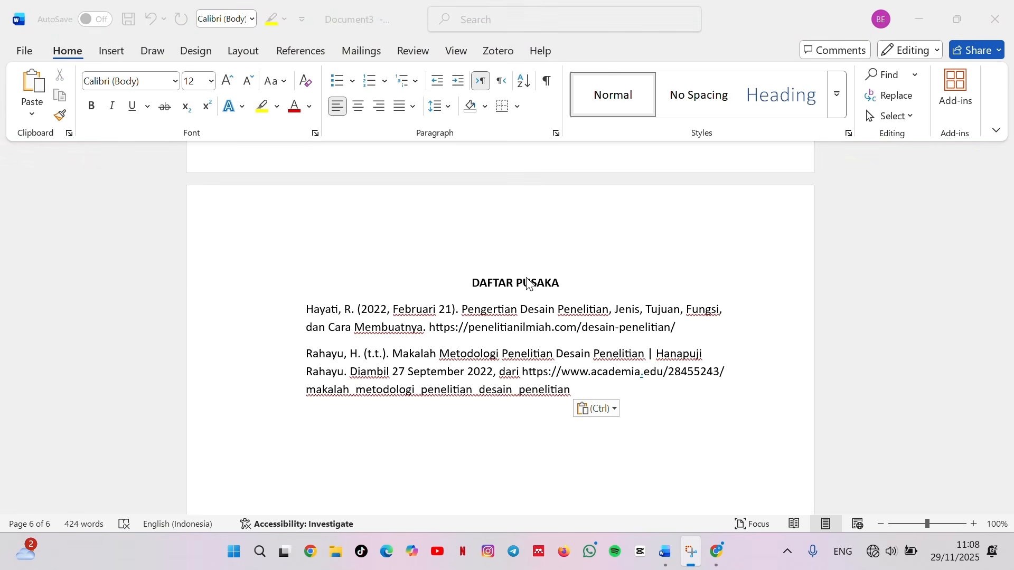
# Step: Justify the paragraph under "1.1. Latar belakang" in BAB I
pyautogui.scroll(20, 540, 392)
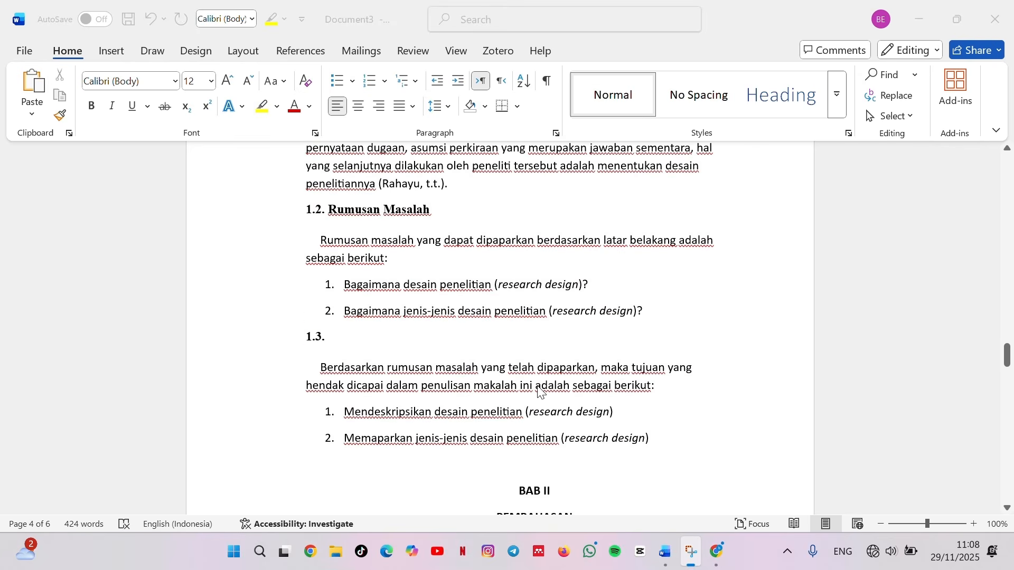
pyautogui.scroll(10, 539, 392)
pyautogui.scroll(20, 539, 390)
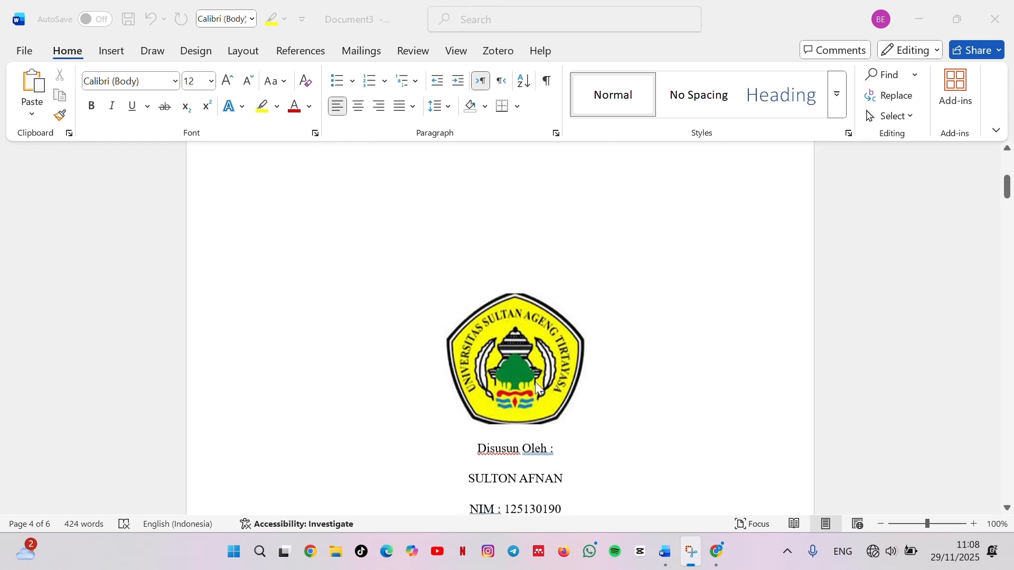
pyautogui.scroll(-15, 534, 382)
pyautogui.scroll(-20, 538, 363)
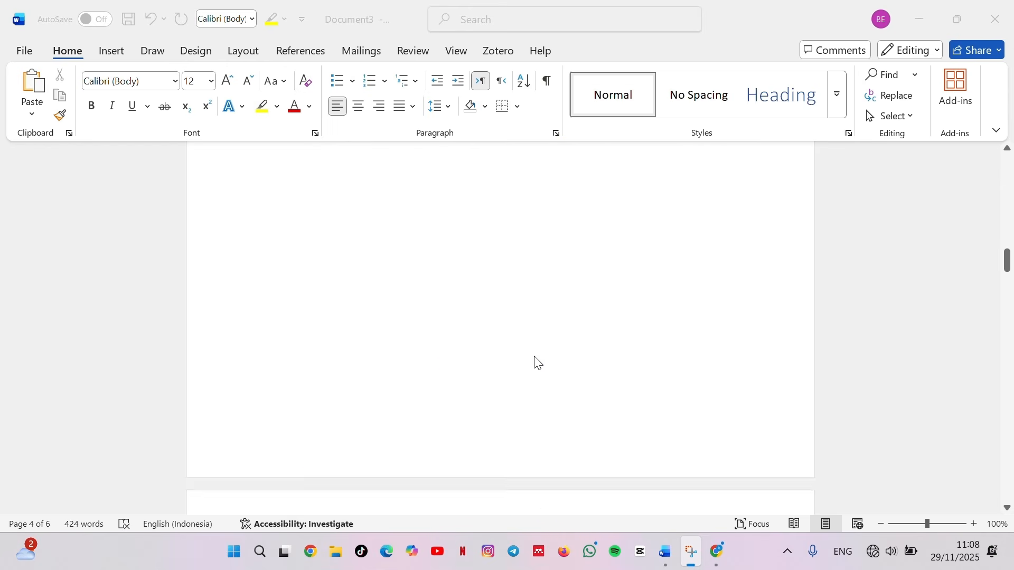
pyautogui.scroll(-3, 531, 356)
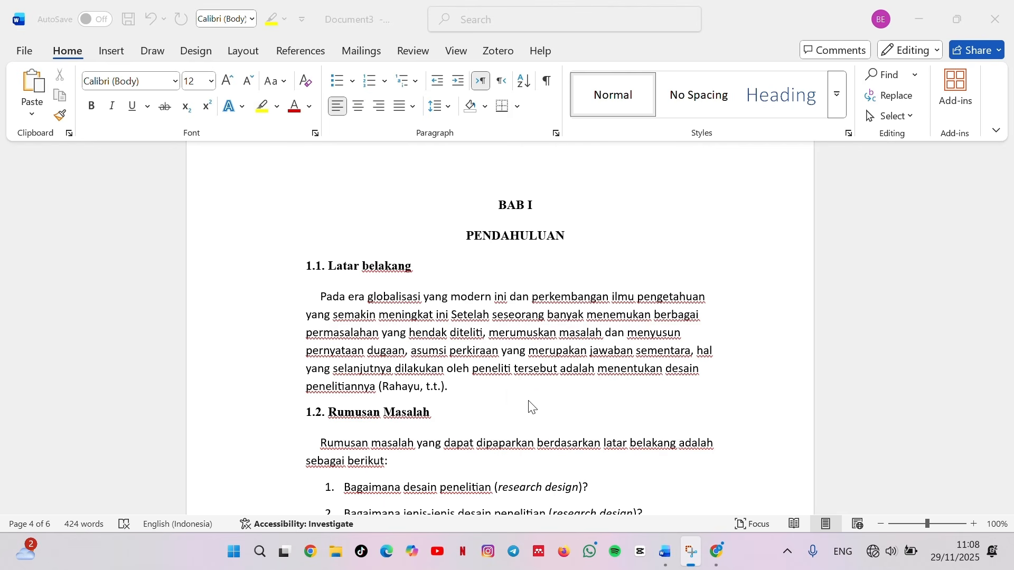
pyautogui.click(447, 385)
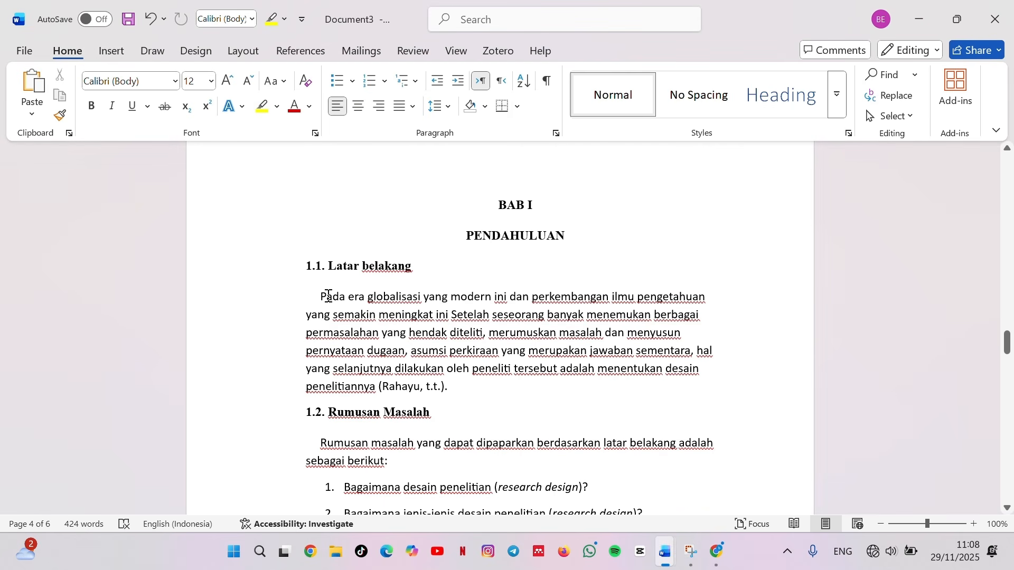
pyautogui.moveTo(328, 295); pyautogui.dragTo(480, 385)
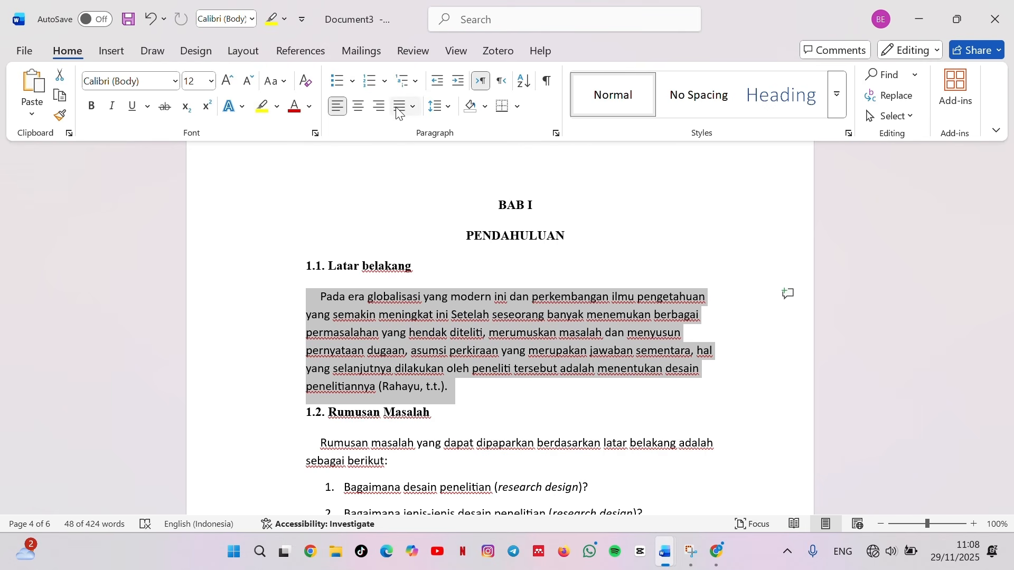
pyautogui.click(413, 107)
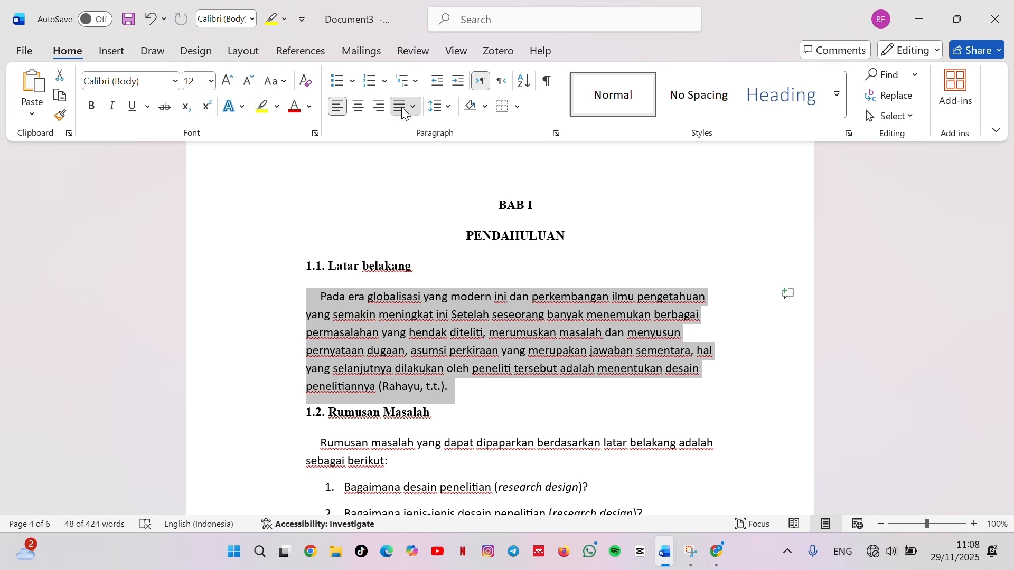
pyautogui.click(434, 130)
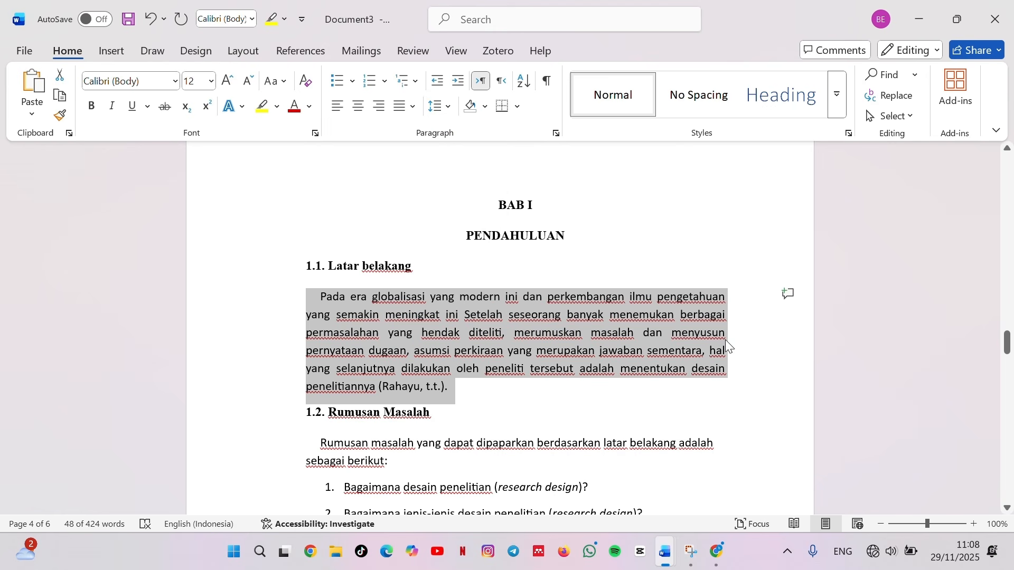
# Step: Justify the introductory paragraph and the two numbered questions under "1.2. Rumusan Masalah"
pyautogui.scroll(-4, 513, 409)
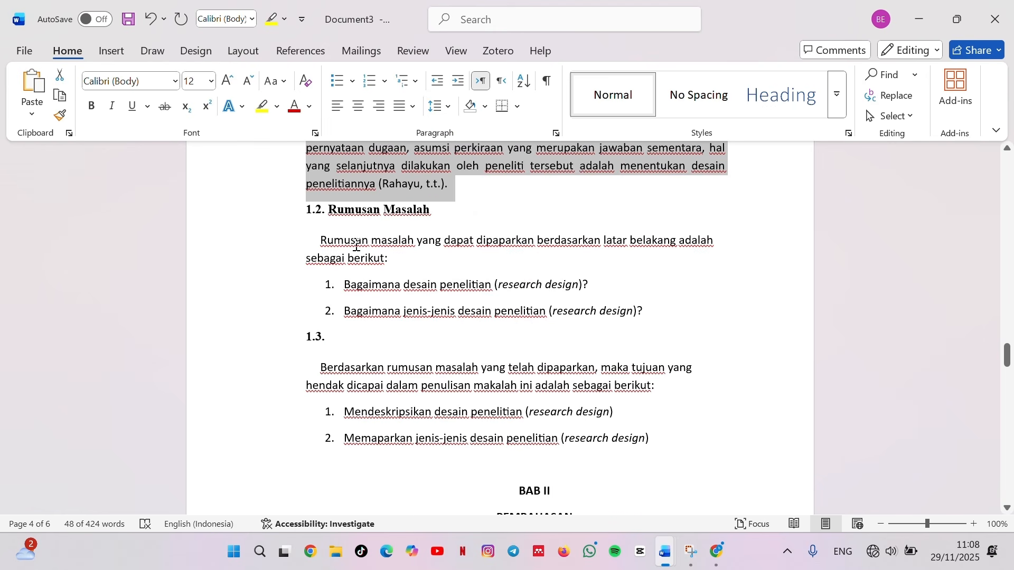
pyautogui.moveTo(345, 247); pyautogui.dragTo(660, 339)
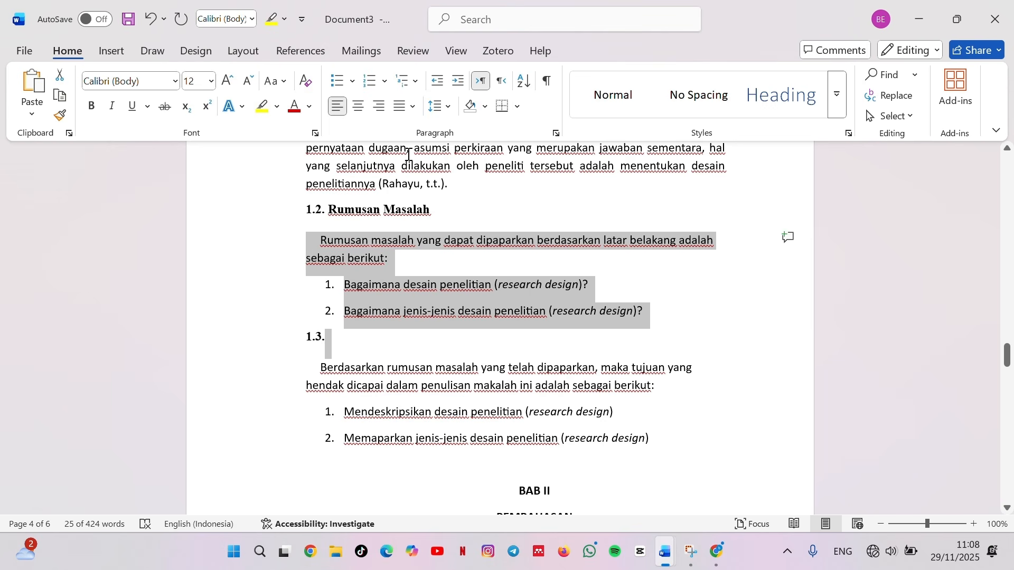
pyautogui.click(412, 106)
pyautogui.click(423, 132)
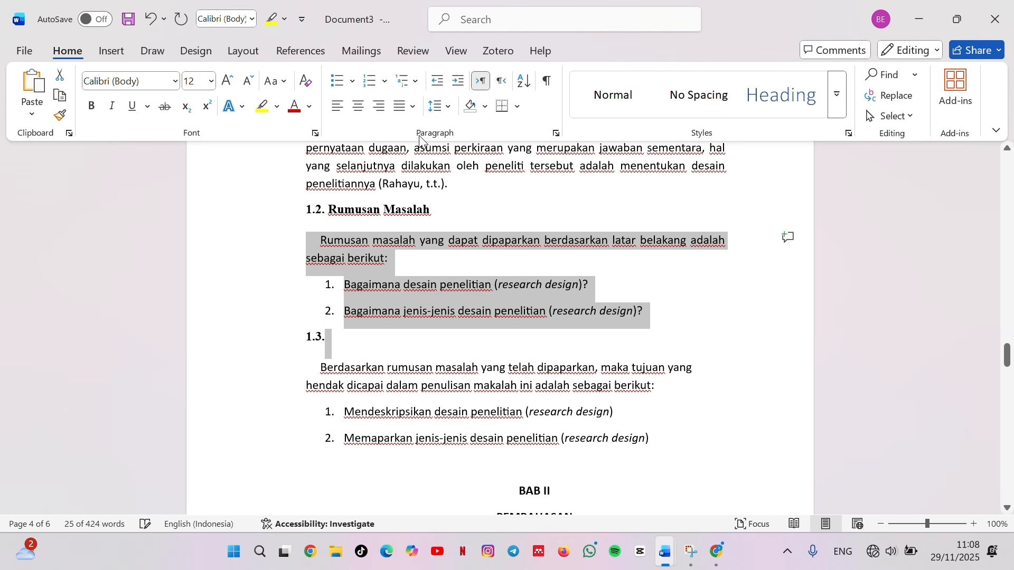
pyautogui.click(396, 386)
# Step: Examine the first-line indentation of the BAB I paragraphs and compare it with the paragraph under "2.1. Desain Penelitian"
pyautogui.scroll(4, 397, 388)
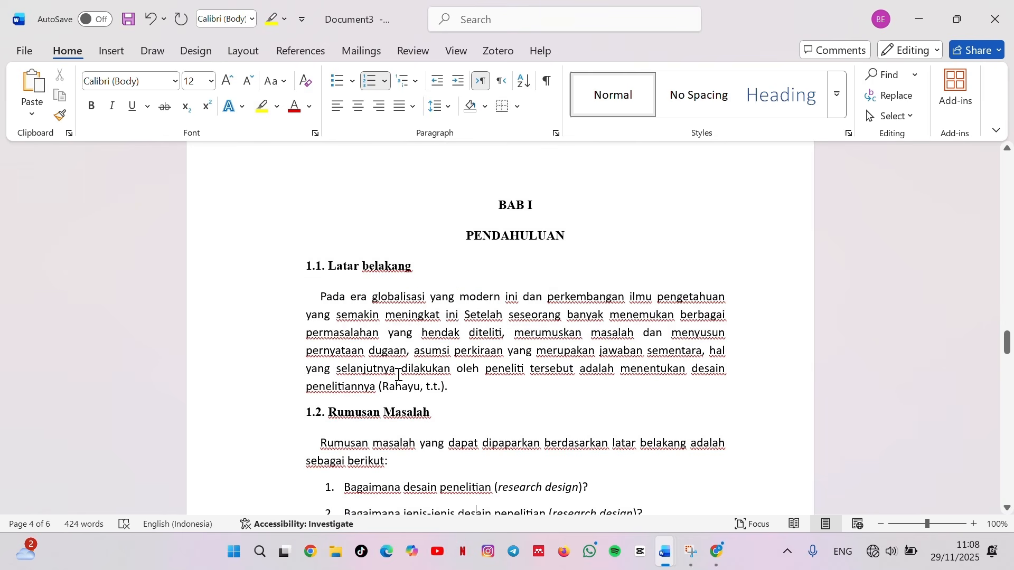
pyautogui.click(317, 296)
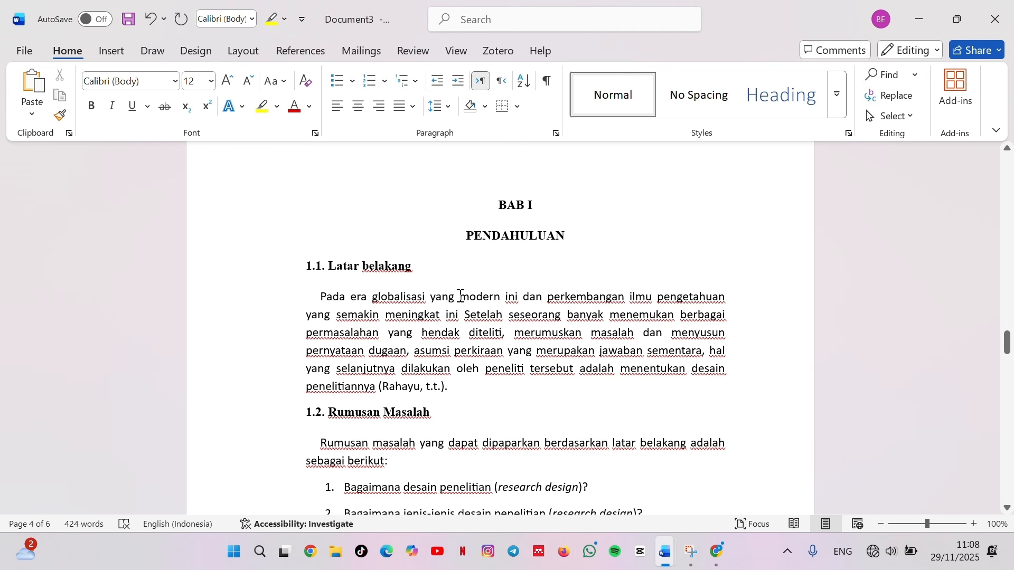
pyautogui.doubleClick(315, 297)
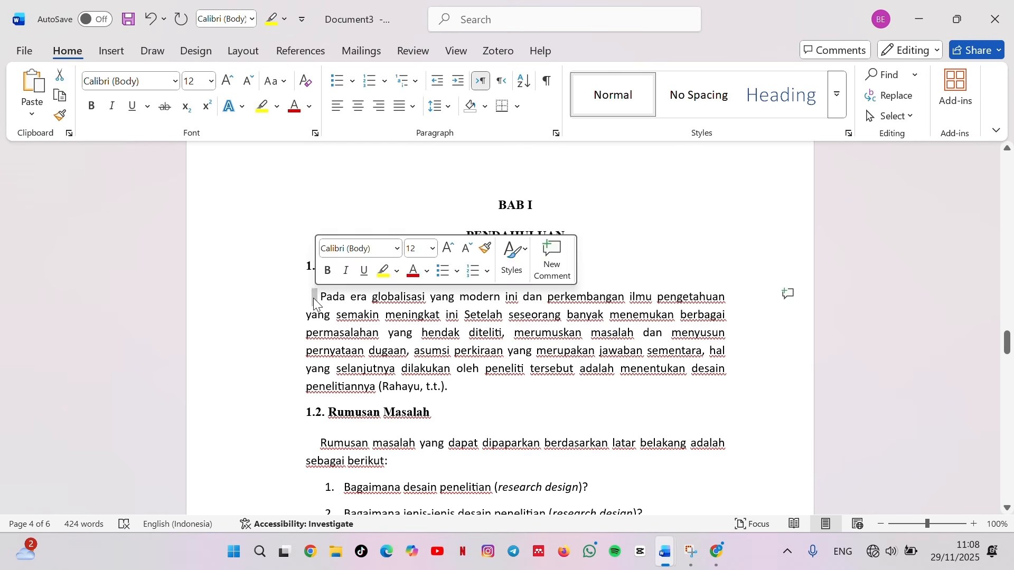
pyautogui.click(307, 297)
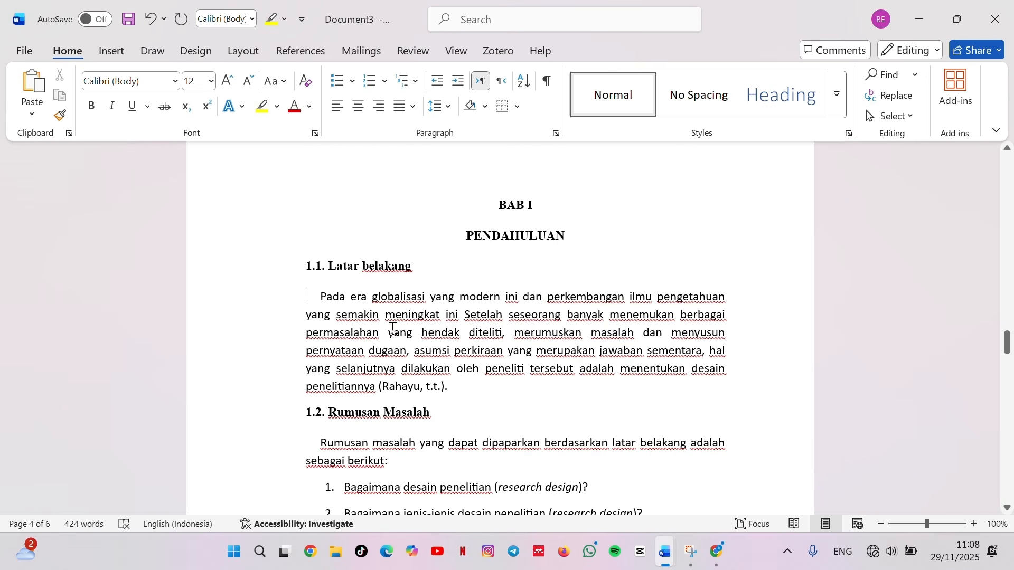
pyautogui.scroll(-5, 394, 328)
pyautogui.scroll(1, 523, 325)
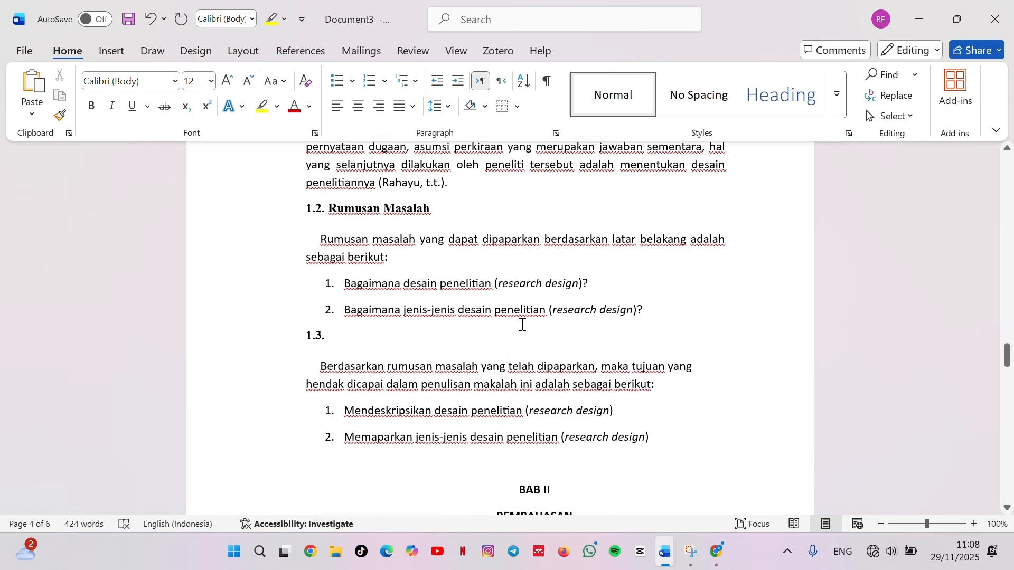
pyautogui.scroll(6, 433, 360)
pyautogui.scroll(-4, 396, 389)
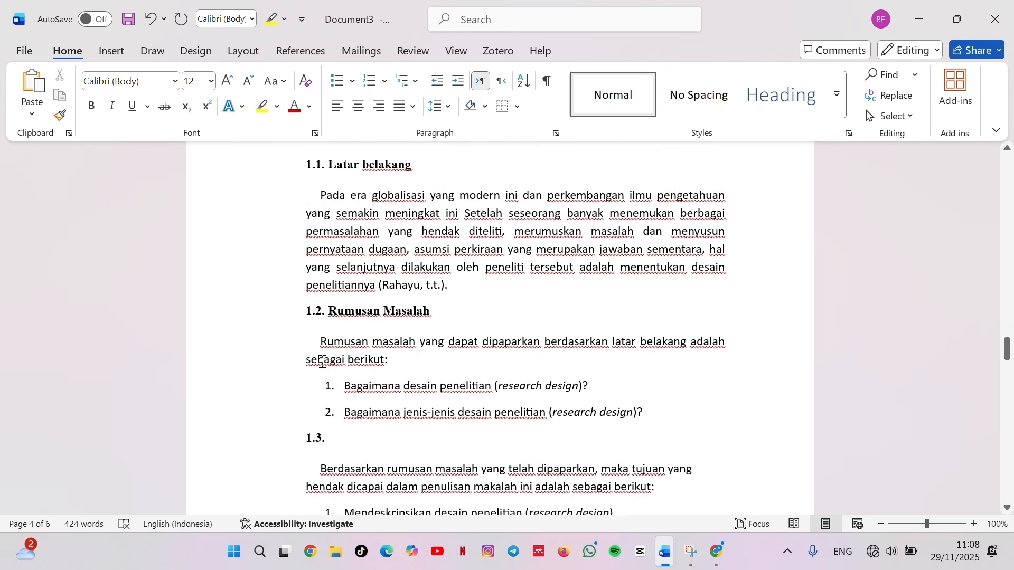
pyautogui.scroll(-10, 321, 362)
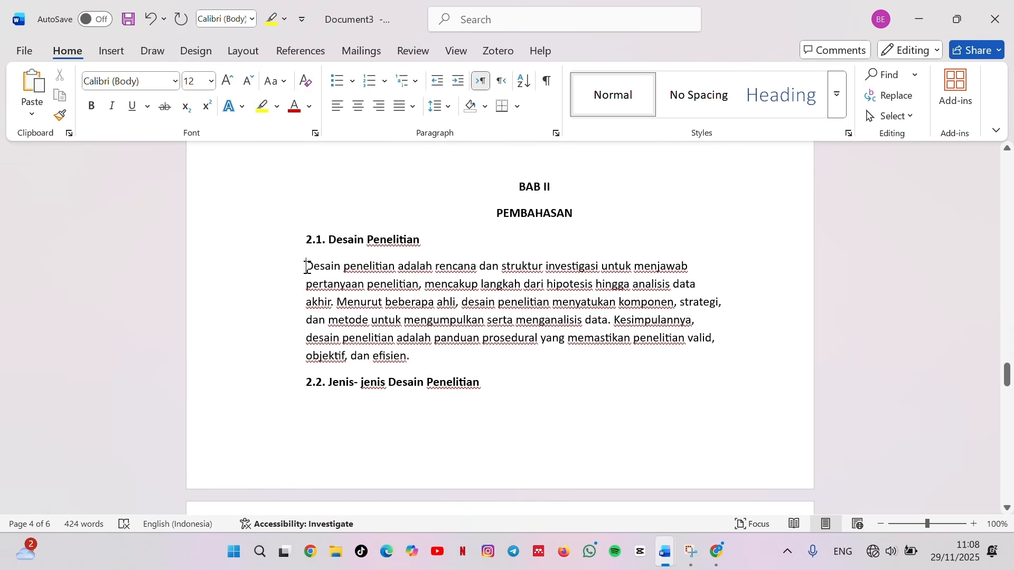
# Step: Indent the first line of the paragraph under "2.1. Desain Penelitian" with leading spaces
pyautogui.click(307, 267)
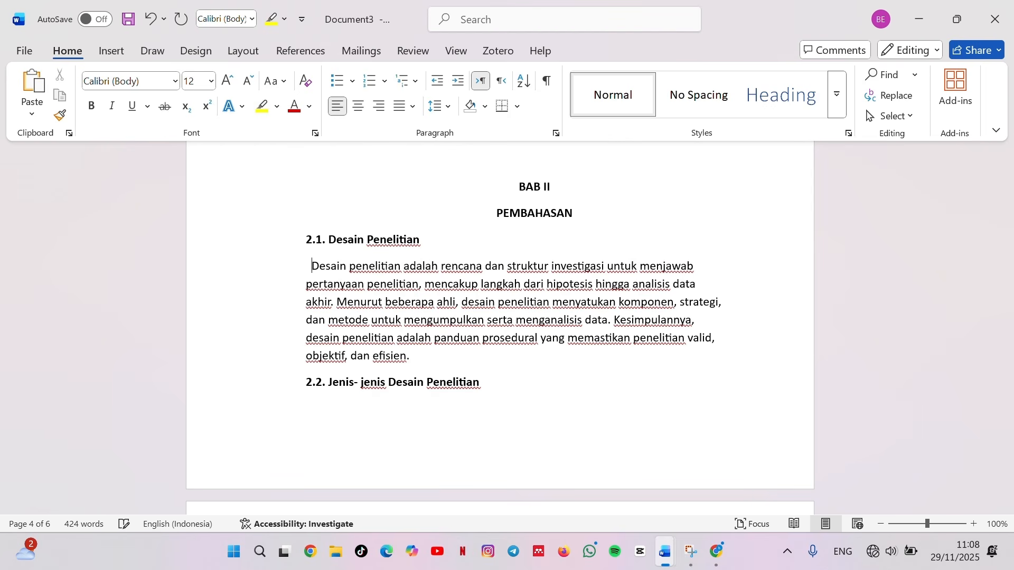
pyautogui.scroll(-2, 473, 346)
pyautogui.scroll(2, 465, 351)
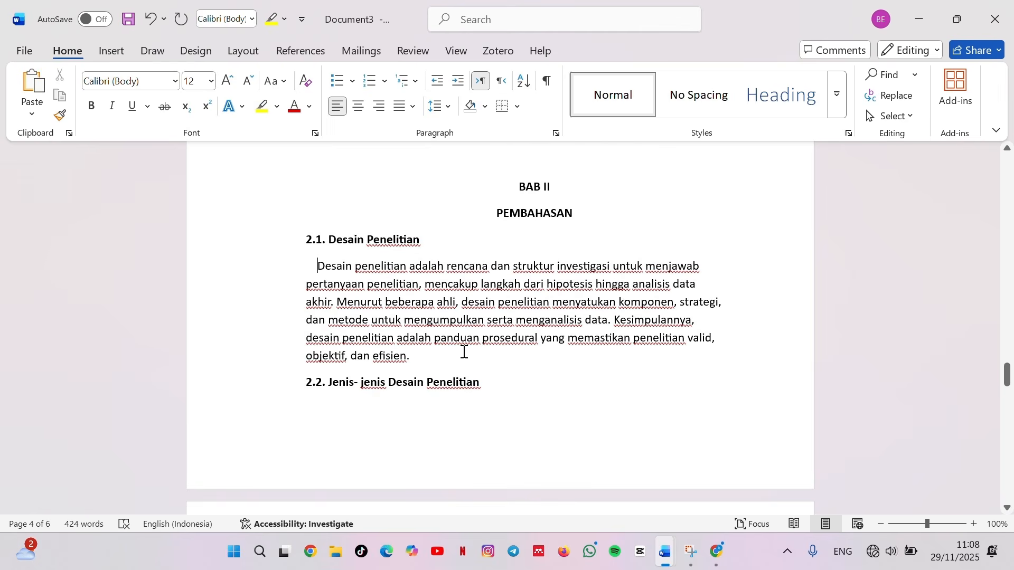
pyautogui.scroll(-3, 464, 351)
pyautogui.scroll(2, 464, 351)
pyautogui.scroll(3, 452, 335)
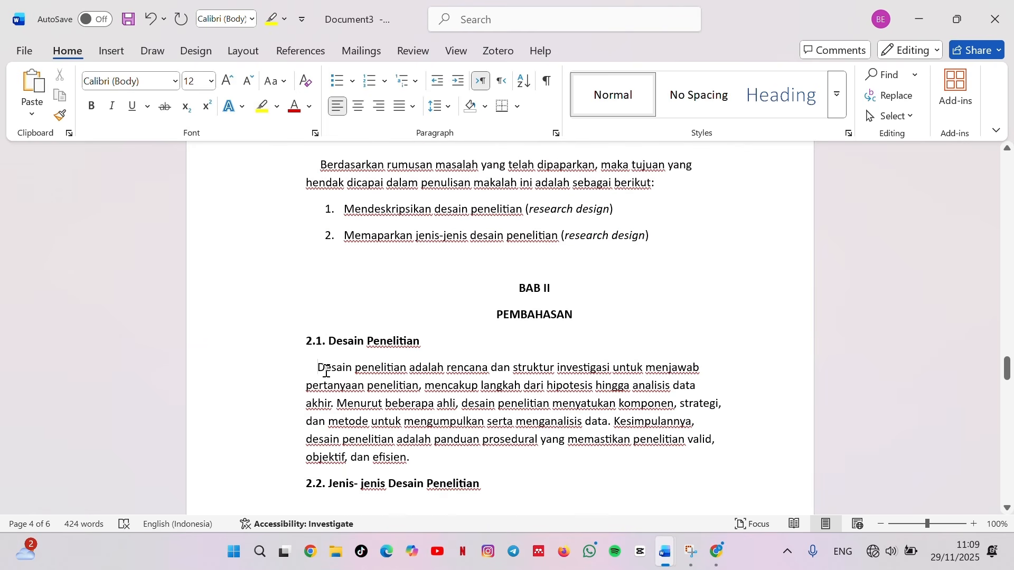
# Step: Justify the paragraph under "2.1. Desain Penelitian"
pyautogui.moveTo(327, 372); pyautogui.dragTo(420, 458)
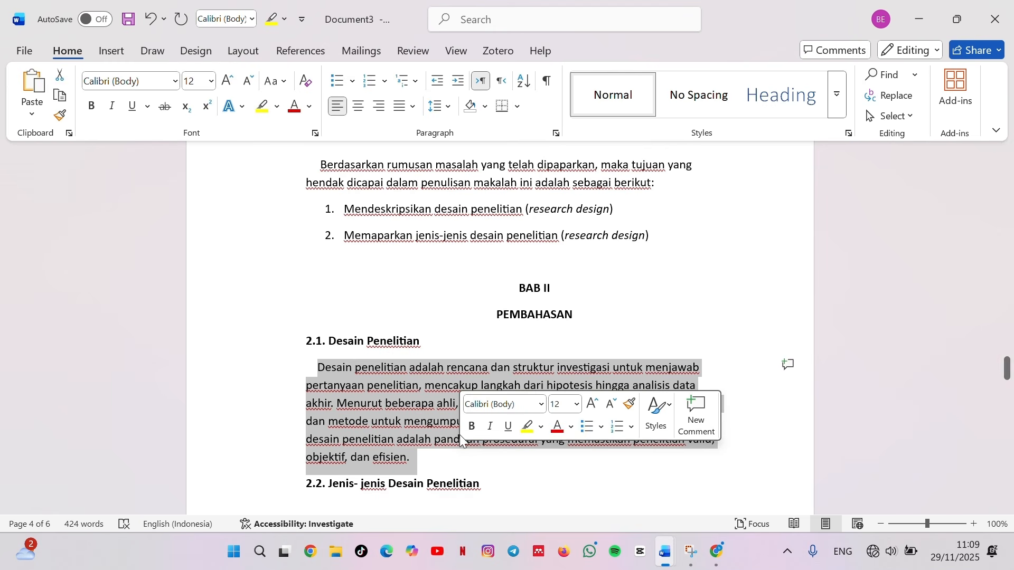
pyautogui.click(396, 113)
pyautogui.click(405, 132)
# Step: Review the finished layout of the Daftar Pustaka, the chapters, the cover page and the Kata Pengantar
pyautogui.scroll(-7, 543, 349)
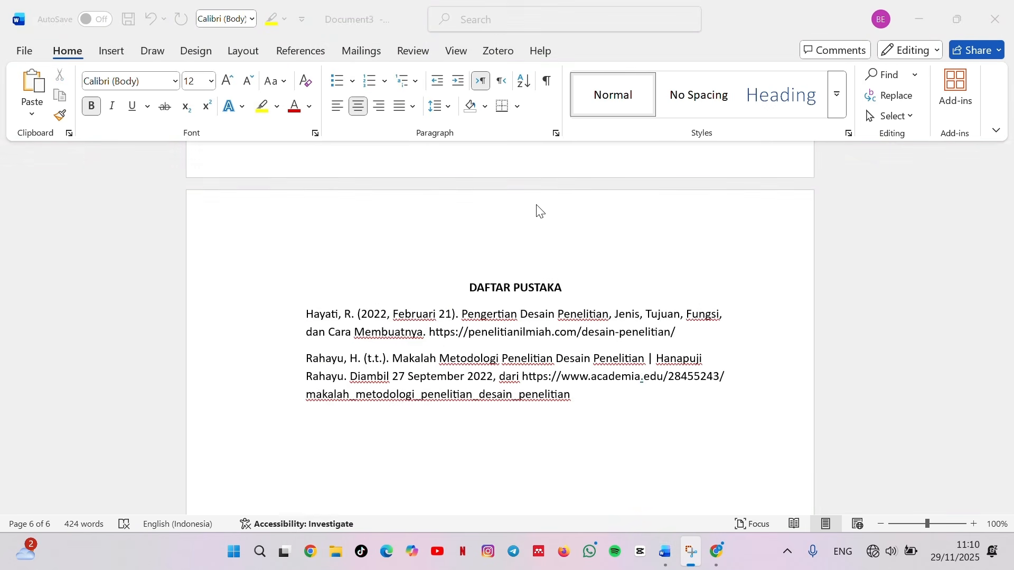
pyautogui.scroll(6, 571, 285)
pyautogui.scroll(-3, 571, 284)
pyautogui.scroll(-5, 575, 290)
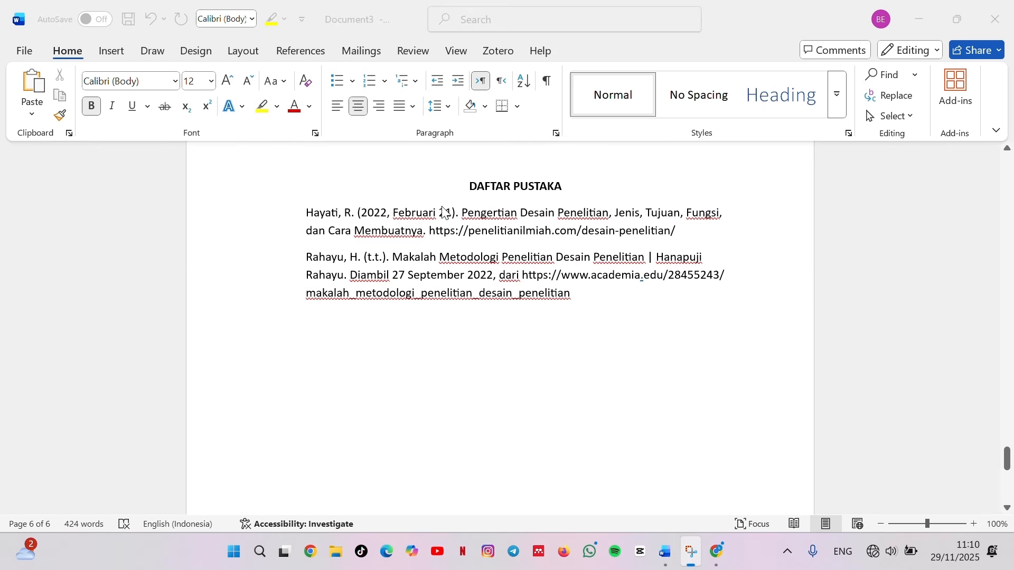
pyautogui.scroll(10, 520, 305)
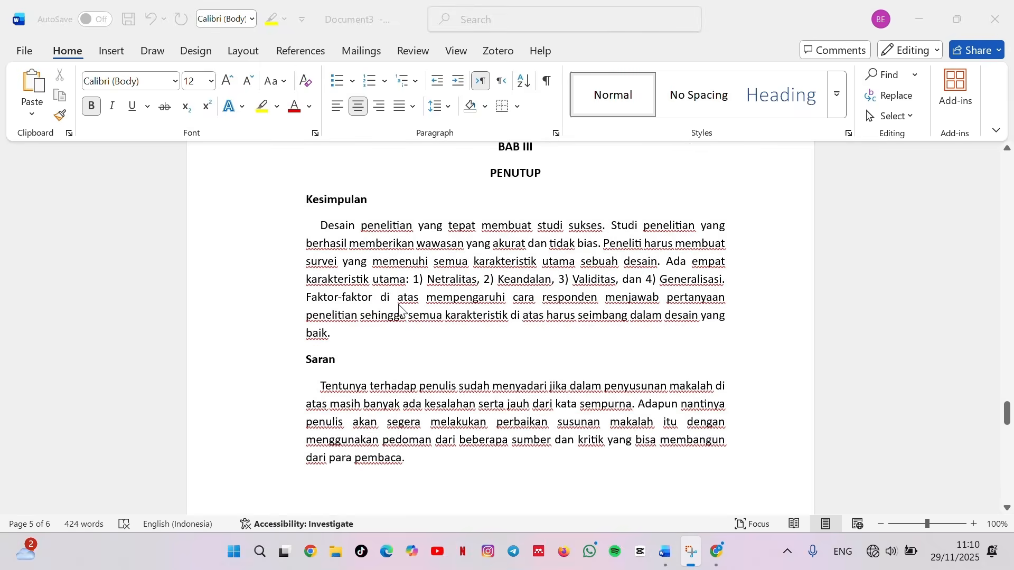
pyautogui.scroll(15, 416, 312)
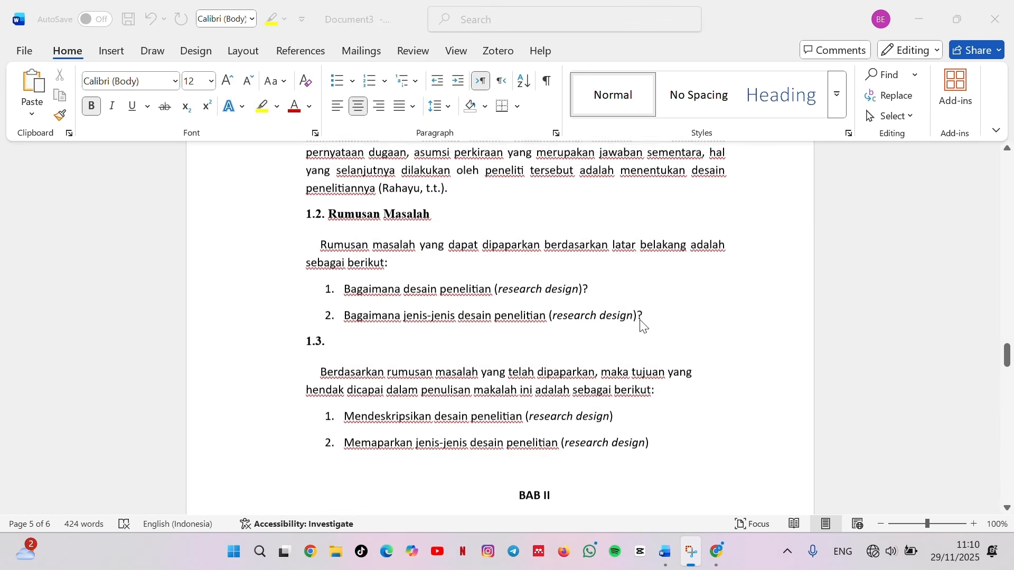
pyautogui.scroll(15, 622, 312)
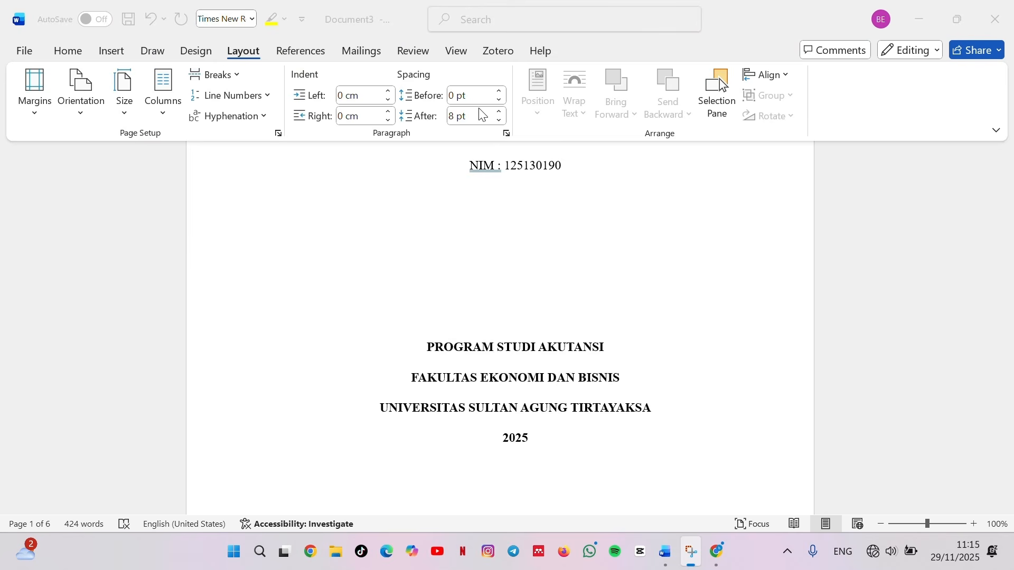
pyautogui.scroll(-4, 590, 248)
pyautogui.scroll(-4, 586, 248)
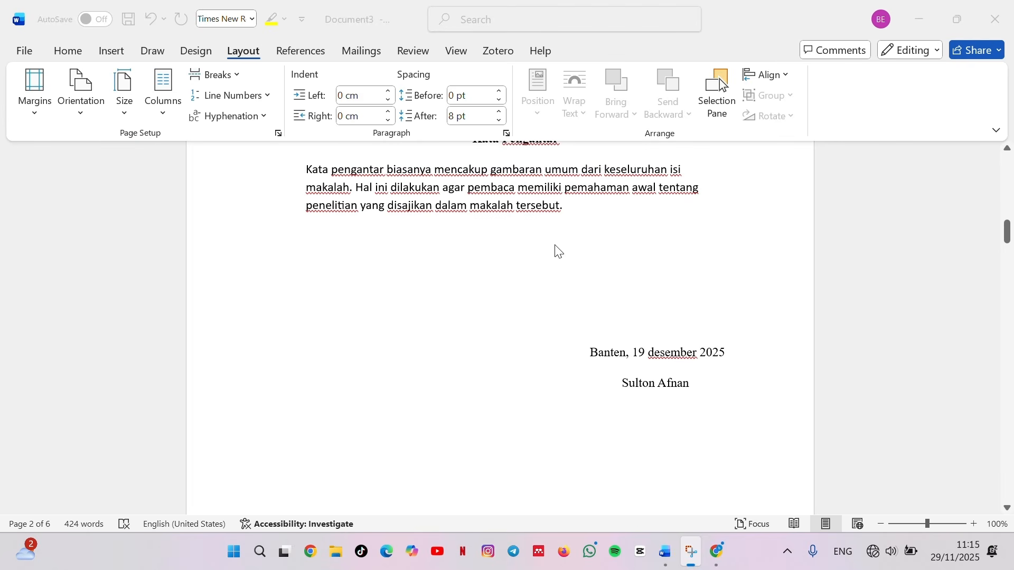
# Step: Insert a Next Page section break directly before the "Kata Pengantar" heading
pyautogui.scroll(8, 559, 250)
pyautogui.scroll(-8, 536, 271)
pyautogui.scroll(6, 537, 276)
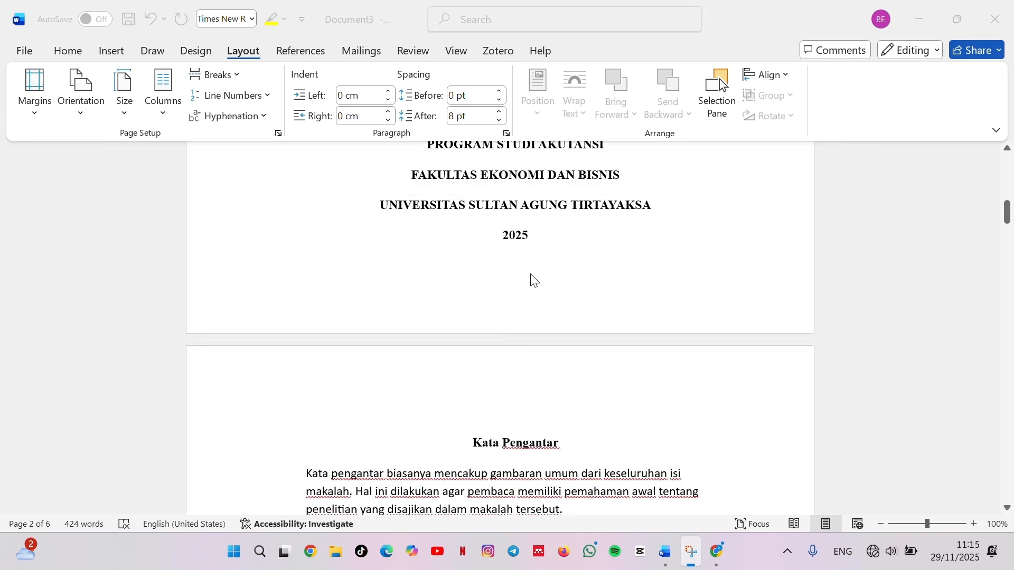
pyautogui.scroll(-2, 533, 280)
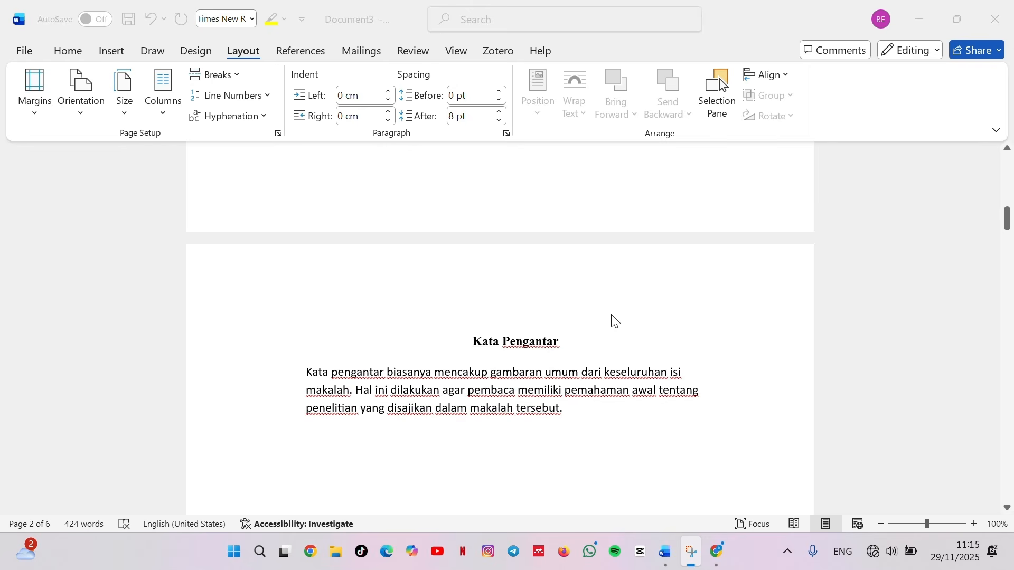
pyautogui.scroll(4, 552, 276)
pyautogui.scroll(-6, 510, 297)
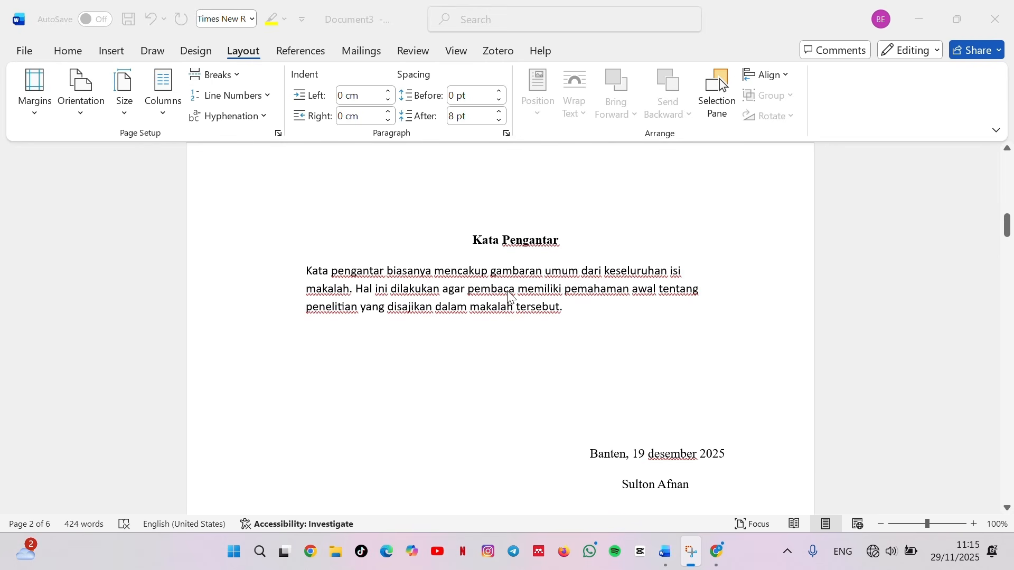
pyautogui.click(473, 243)
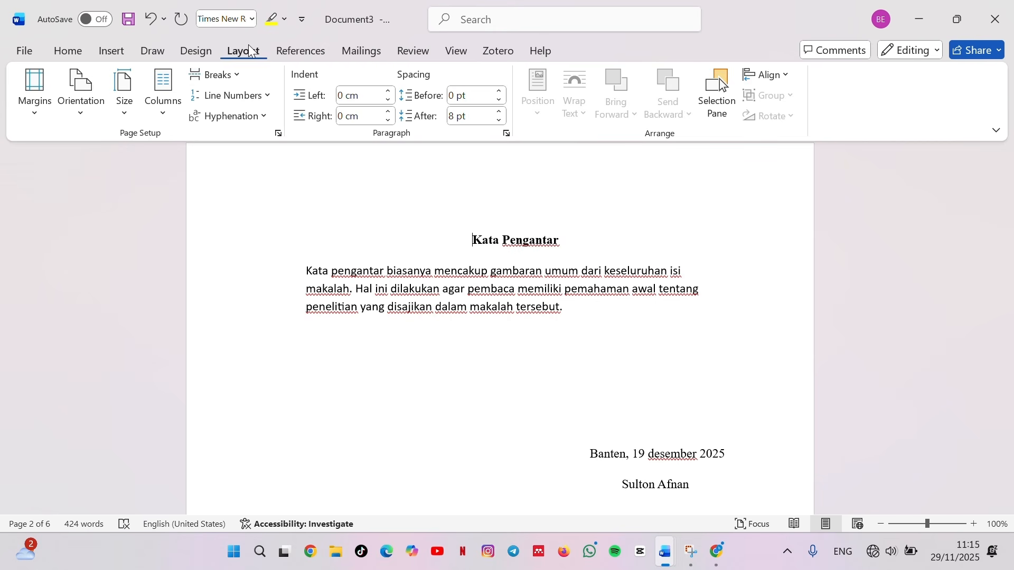
pyautogui.click(227, 78)
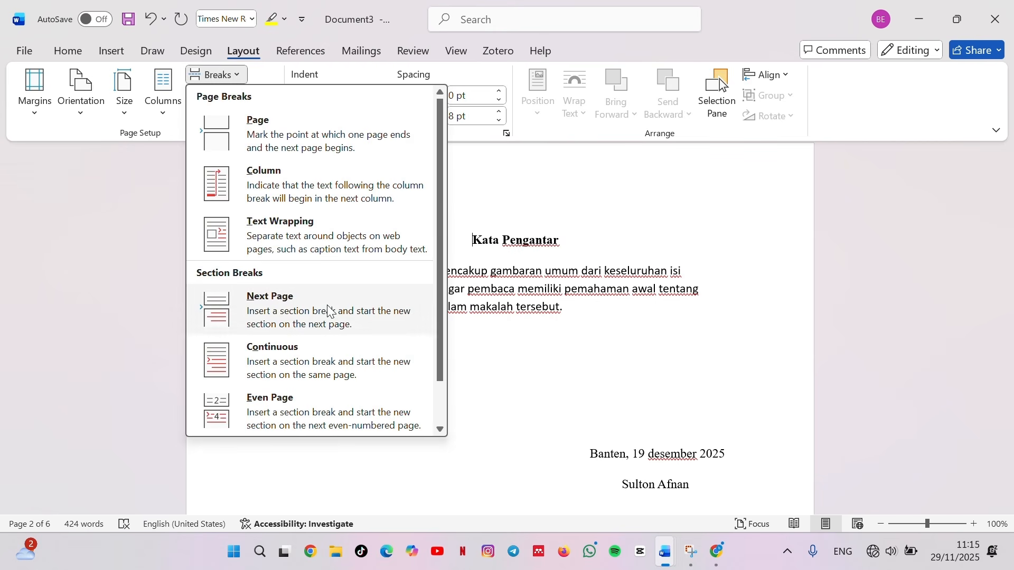
pyautogui.click(295, 308)
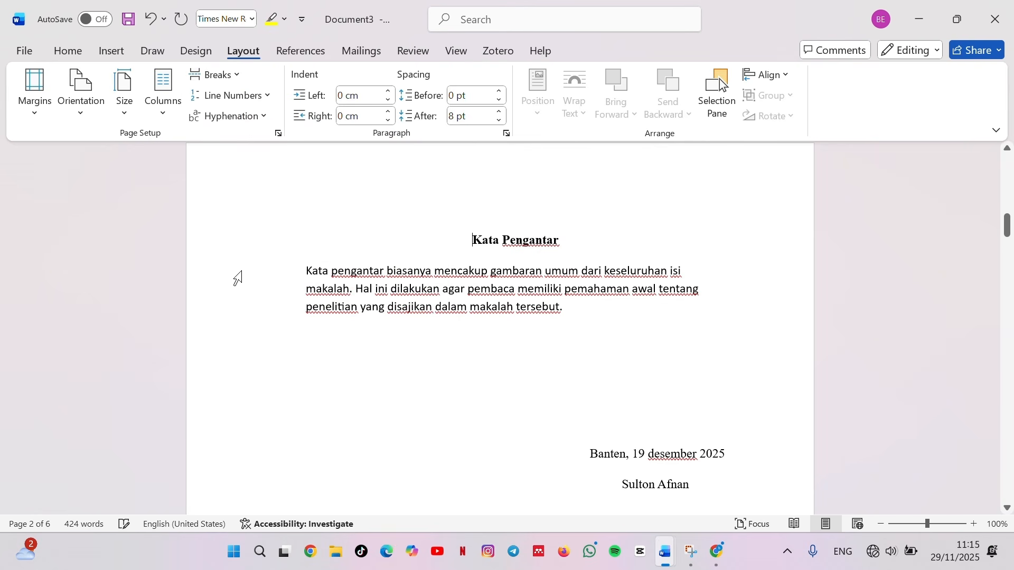
# Step: Insert a Next Page section break directly before the "BAB I" heading
pyautogui.scroll(-10, 621, 294)
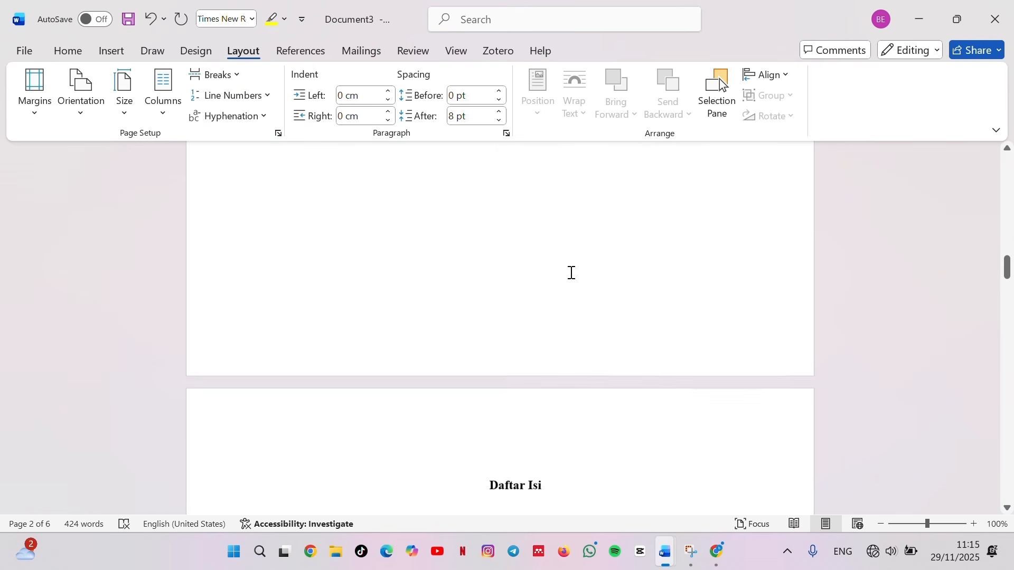
pyautogui.scroll(-15, 569, 270)
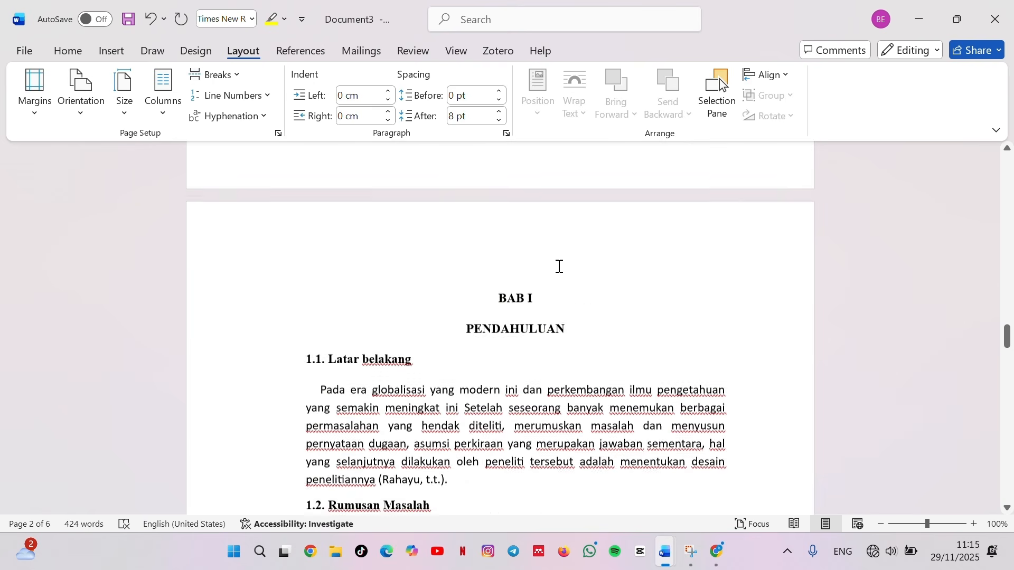
pyautogui.scroll(1, 557, 265)
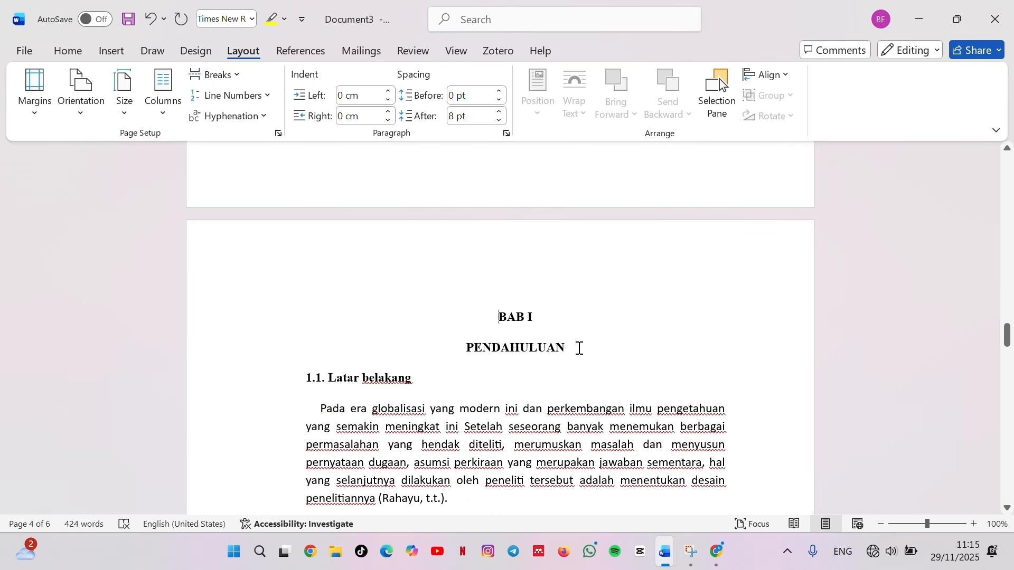
pyautogui.click(212, 76)
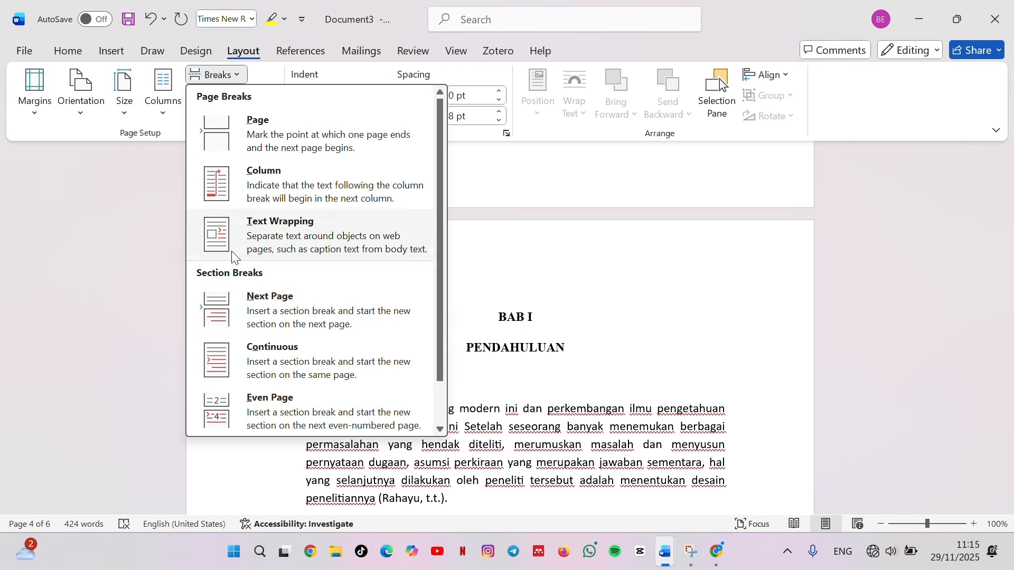
pyautogui.click(323, 320)
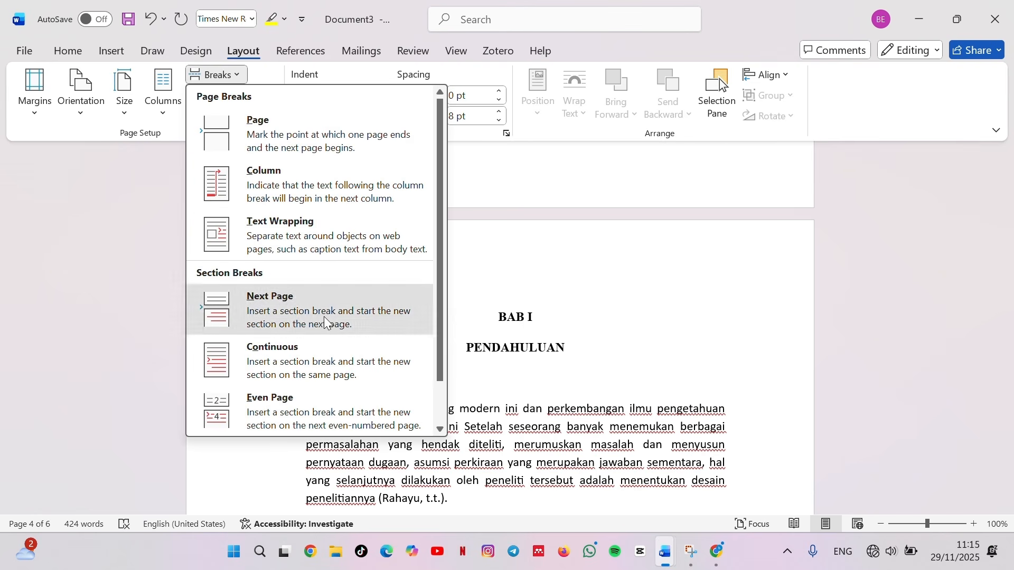
# Step: Add centred bottom-of-page numbers in the Plain Number 2 style from the "Kata Pengantar" page
pyautogui.scroll(5, 516, 299)
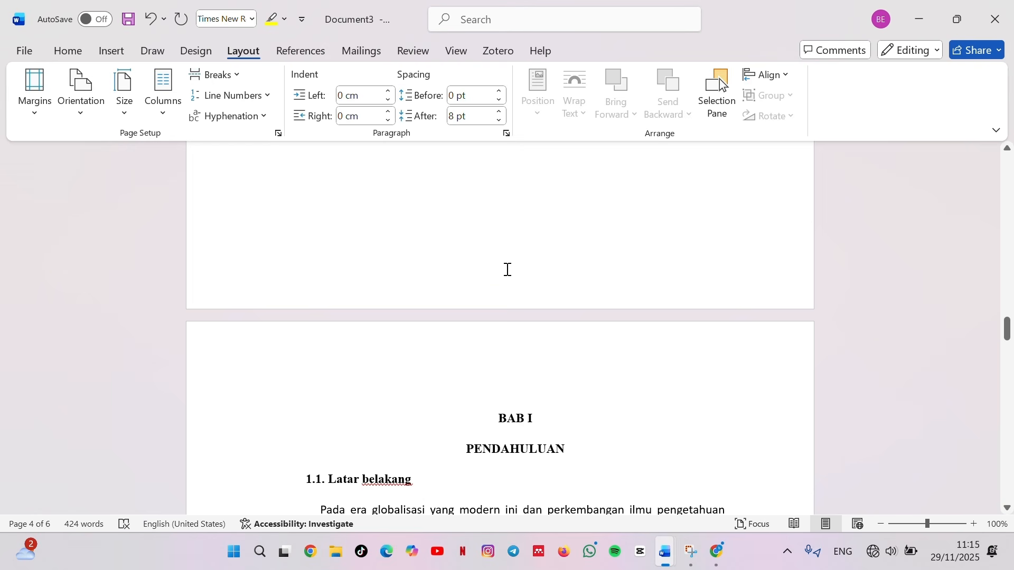
pyautogui.scroll(10, 498, 269)
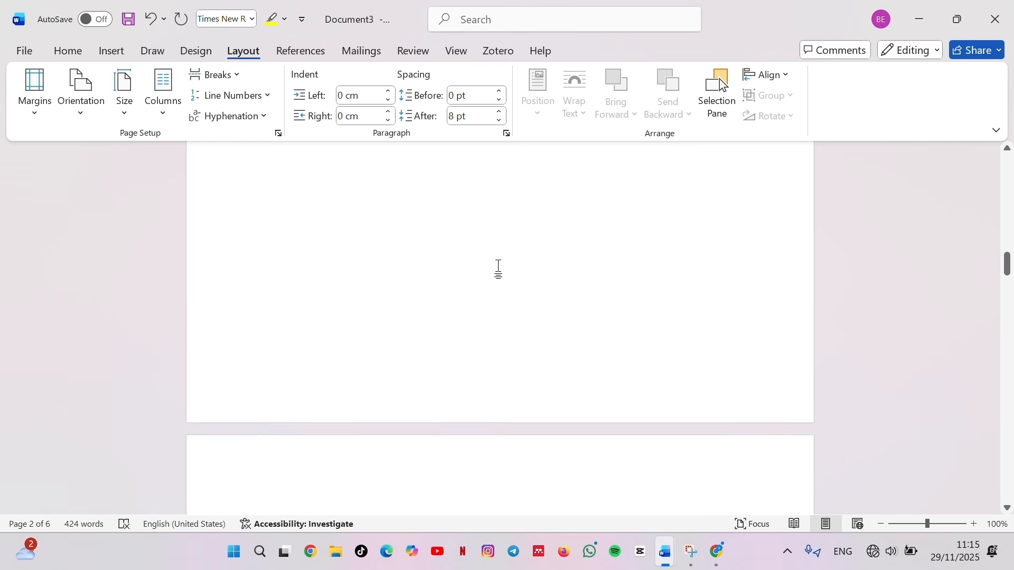
pyautogui.scroll(5, 491, 262)
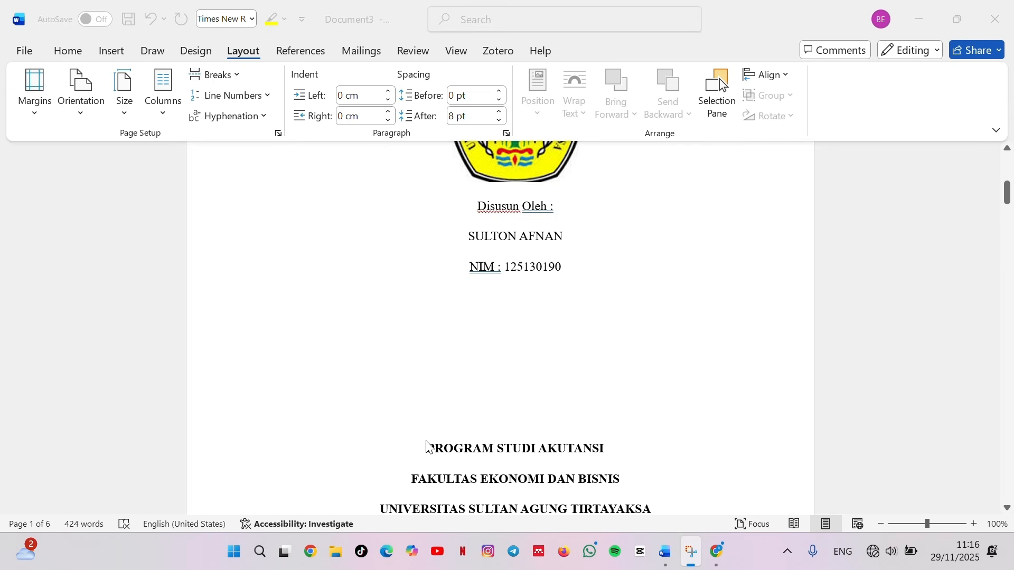
pyautogui.scroll(-6, 428, 446)
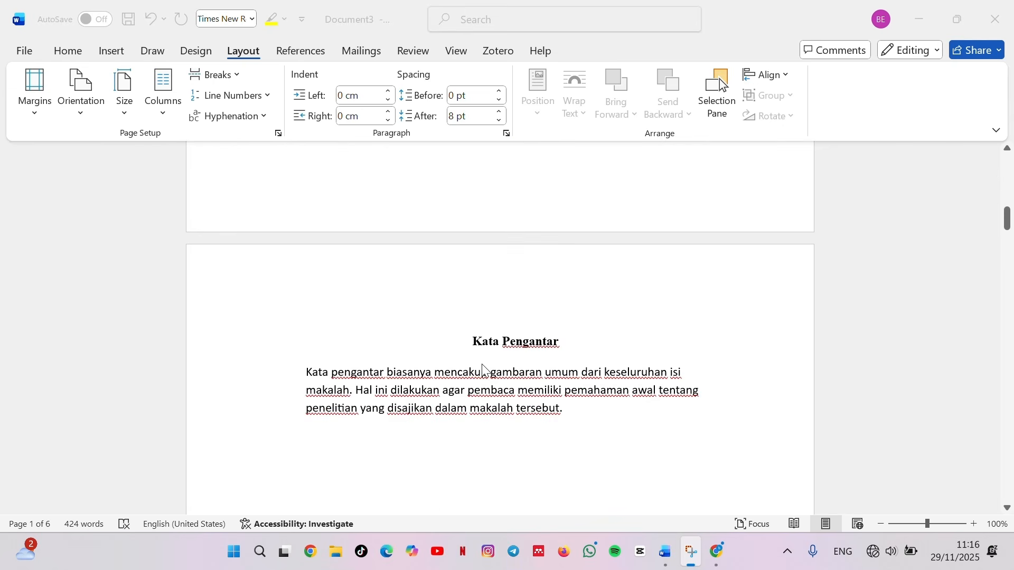
pyautogui.click(474, 342)
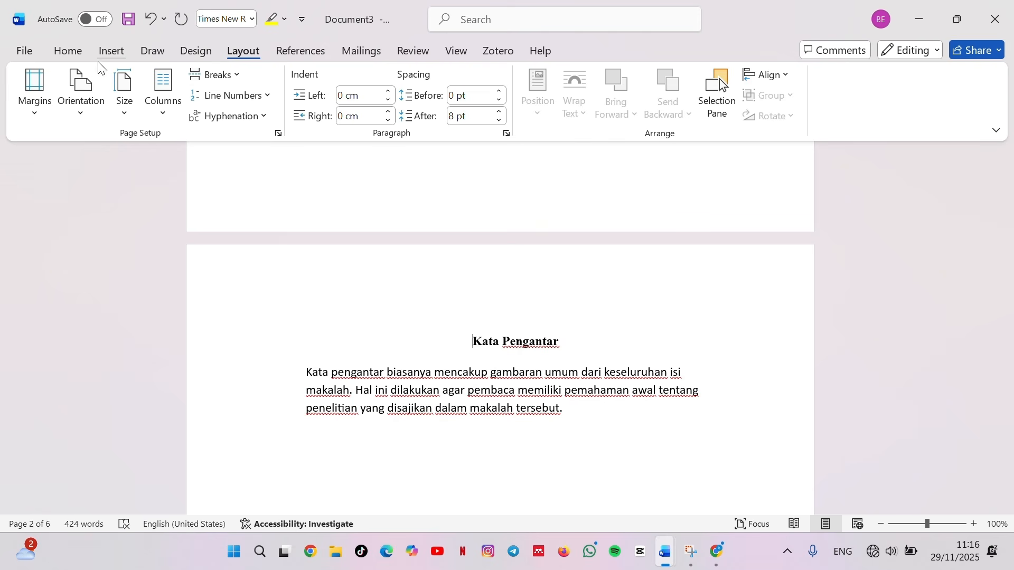
pyautogui.click(127, 48)
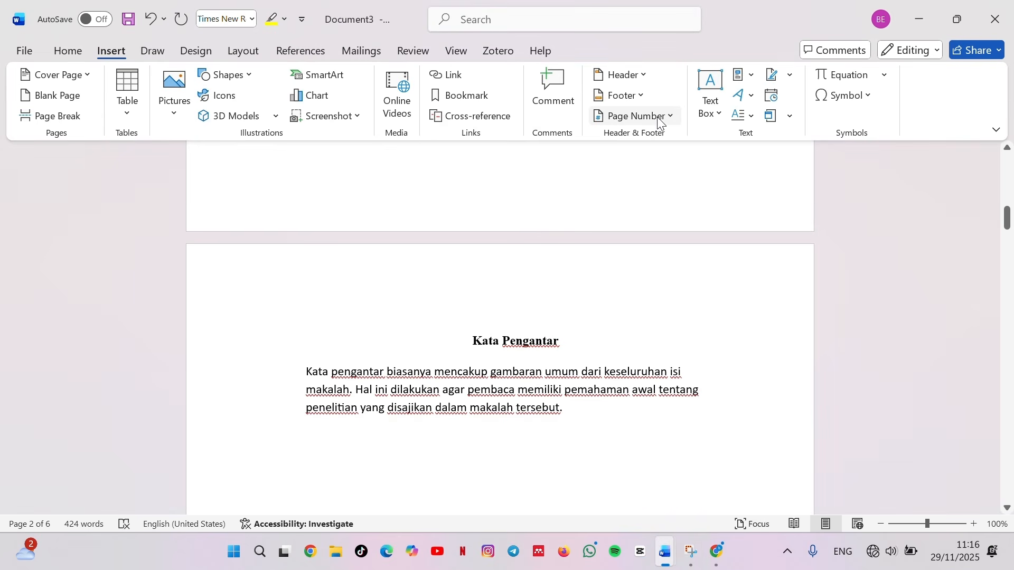
pyautogui.click(659, 120)
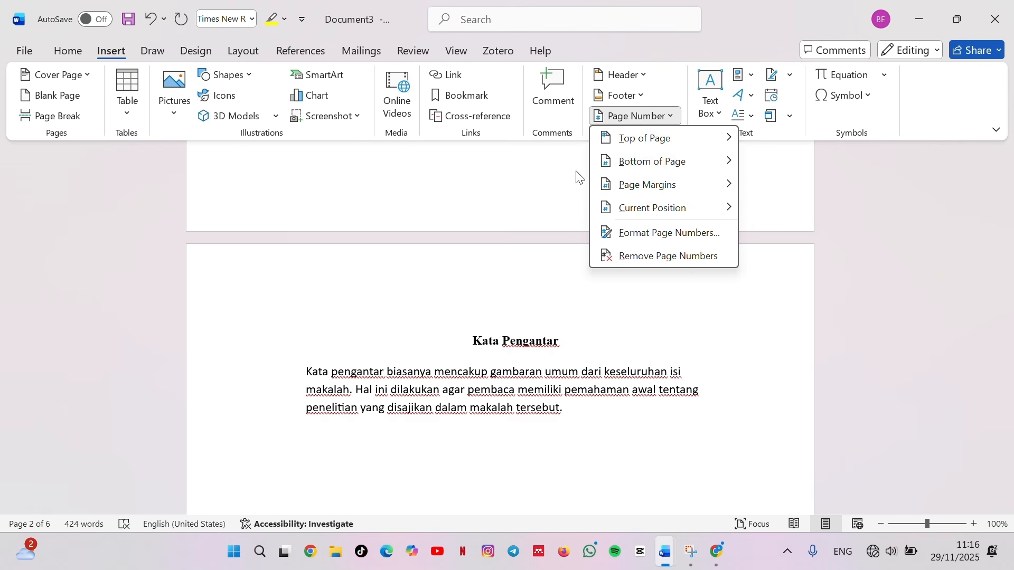
pyautogui.moveTo(704, 163)
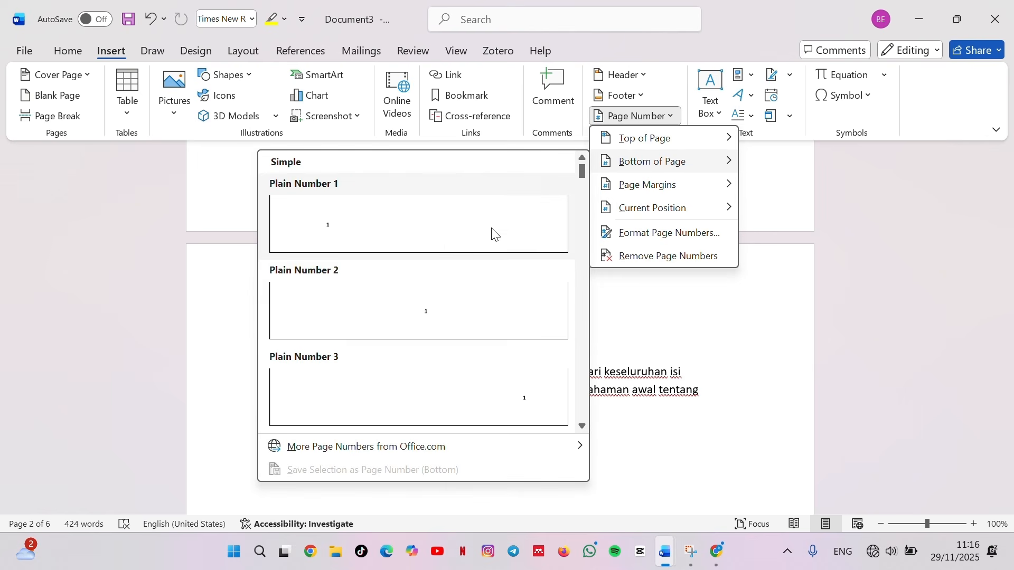
pyautogui.click(485, 317)
pyautogui.scroll(10, 518, 427)
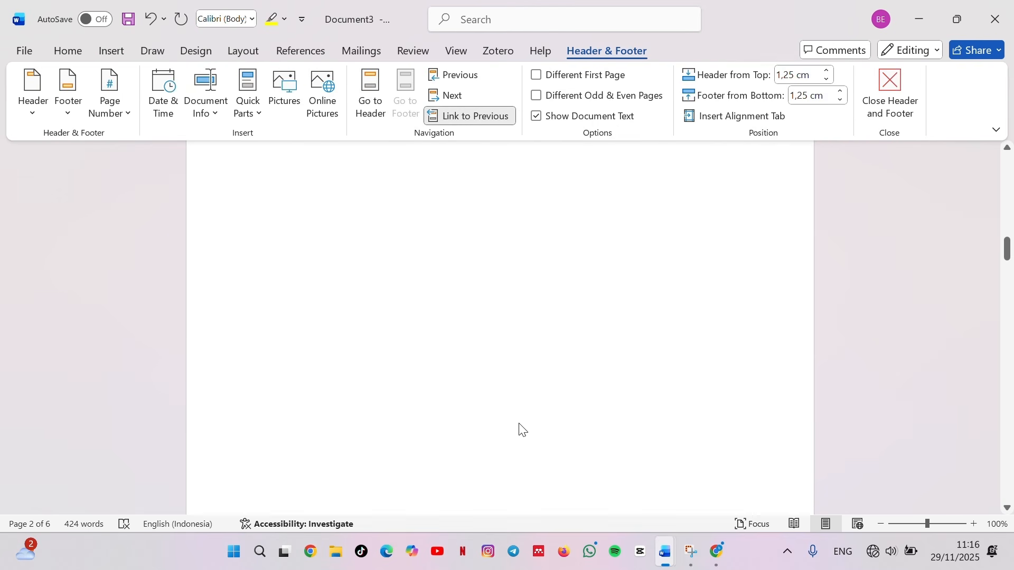
# Step: Format the Section 2 page numbers as i, ii, iii, and start them at i
pyautogui.click(433, 30)
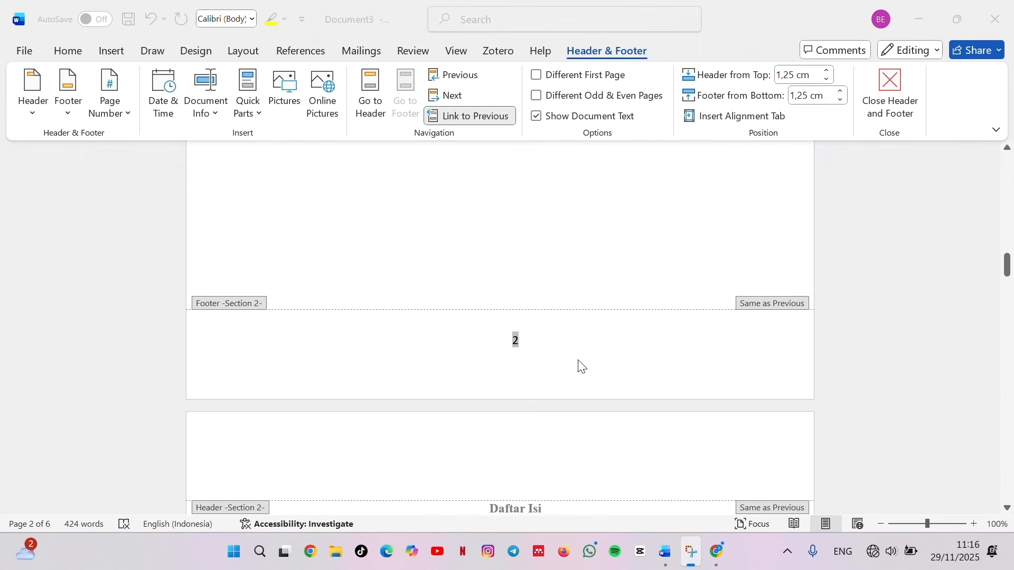
pyautogui.click(515, 340)
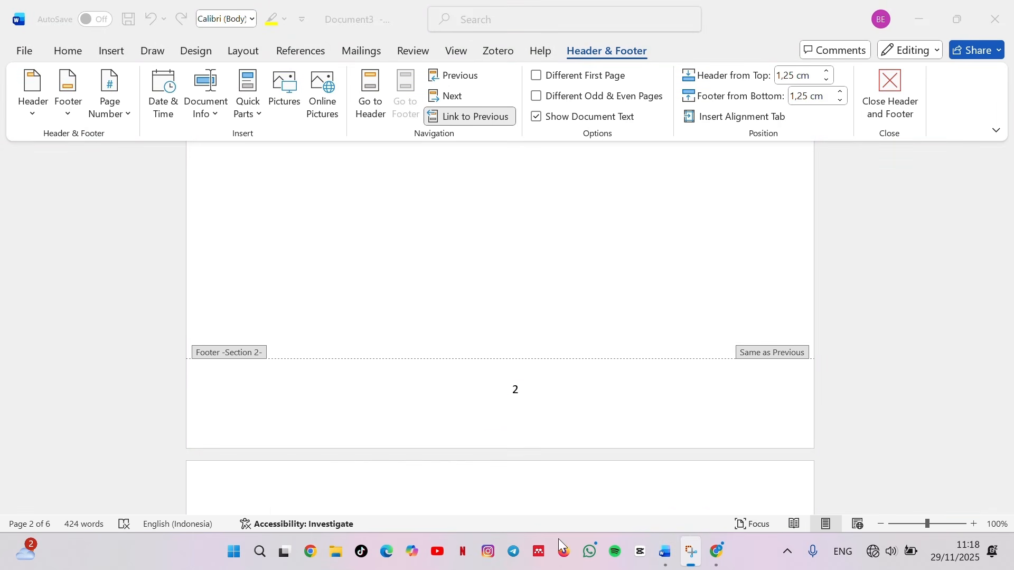
pyautogui.click(538, 390)
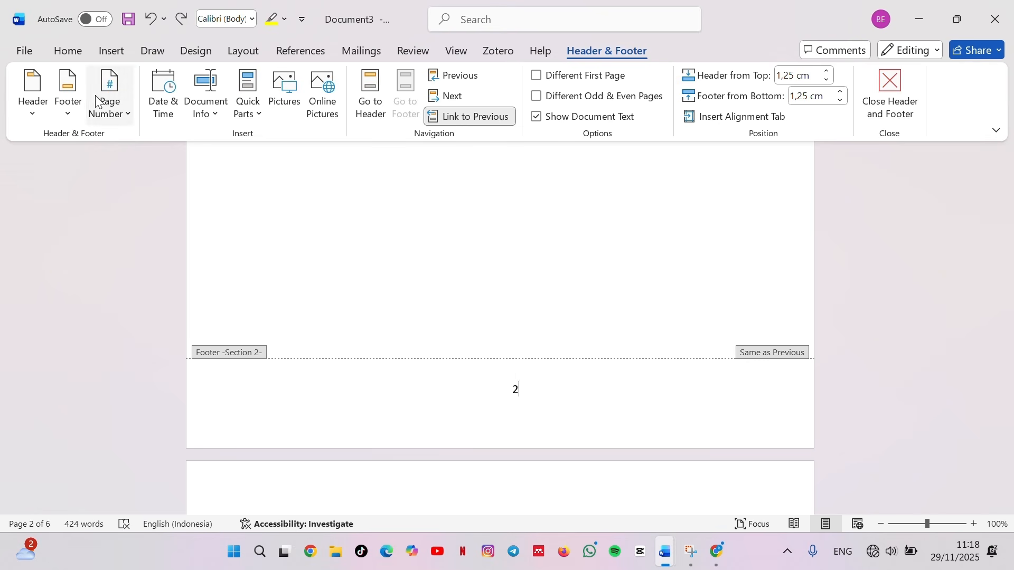
pyautogui.click(106, 110)
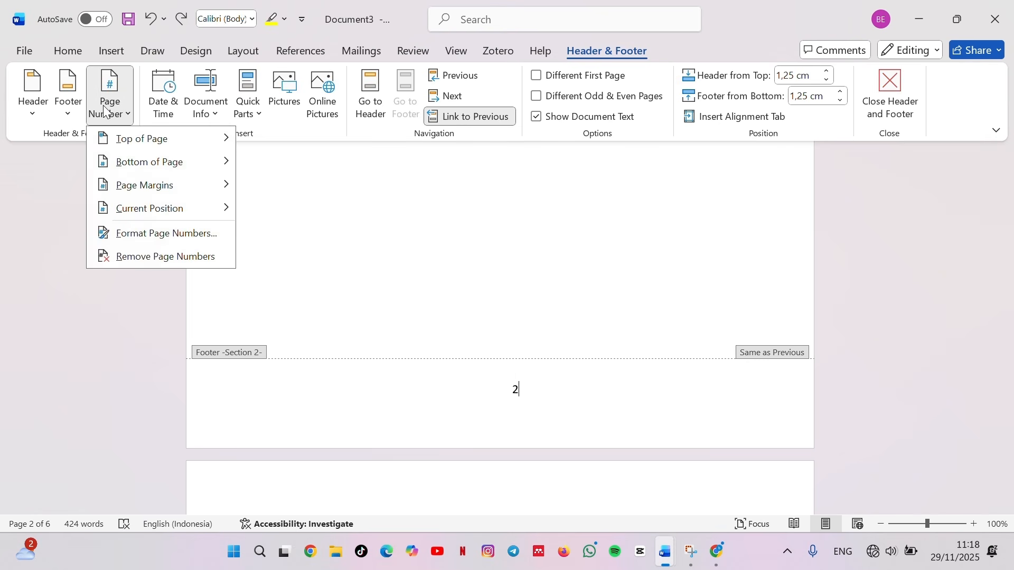
pyautogui.click(183, 233)
pyautogui.click(594, 176)
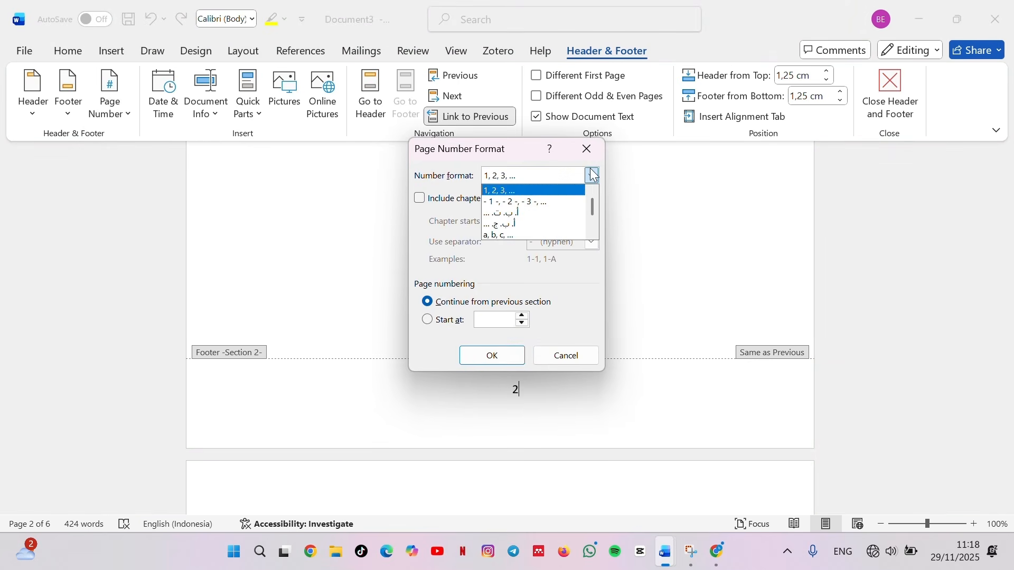
pyautogui.scroll(-1, 514, 210)
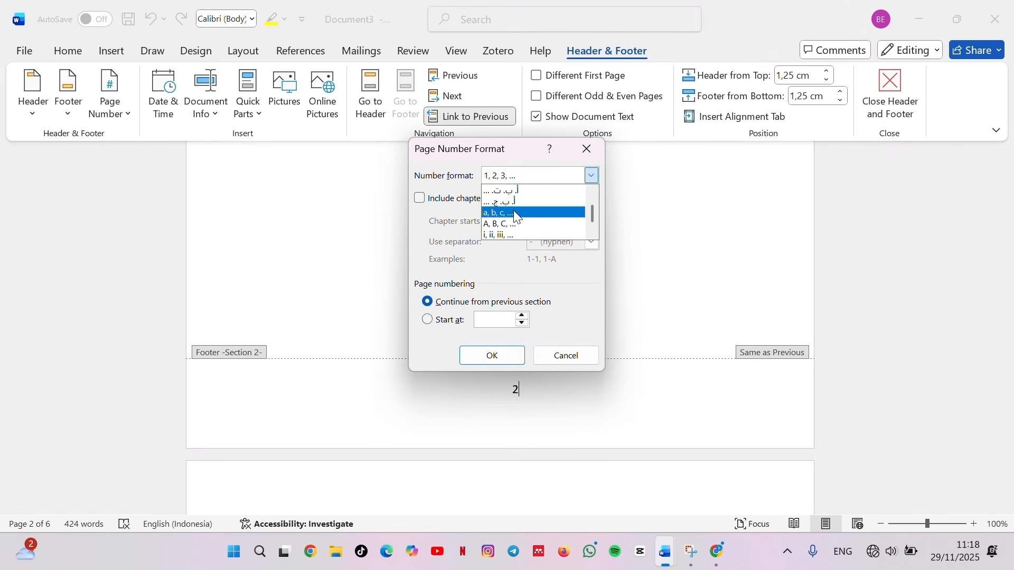
pyautogui.click(504, 236)
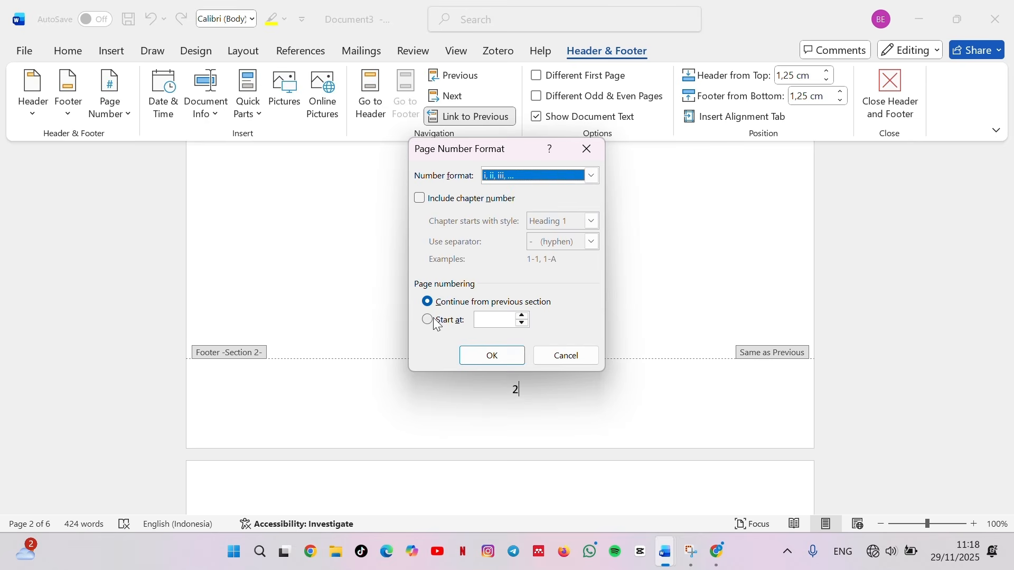
pyautogui.click(522, 316)
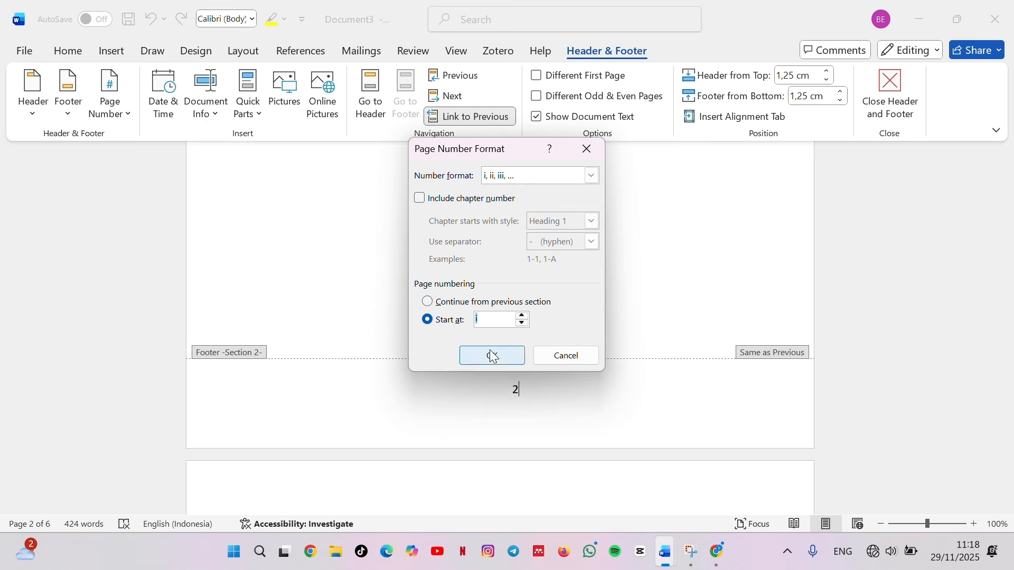
pyautogui.click(506, 355)
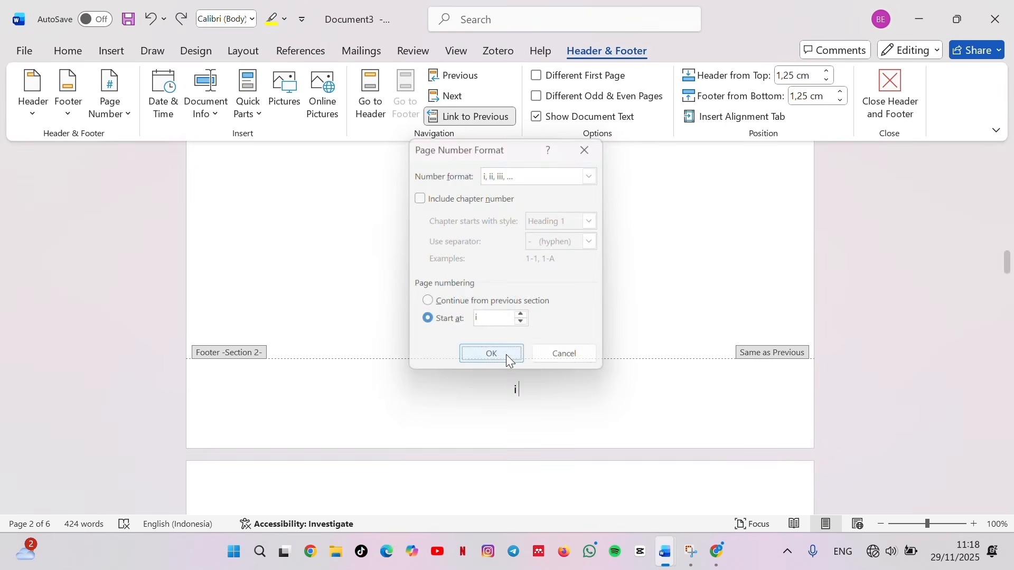
# Step: Keep the 1, 2, 3 page number format for Section 3 and start its numbering at 1
pyautogui.scroll(-2, 506, 371)
pyautogui.scroll(4, 504, 374)
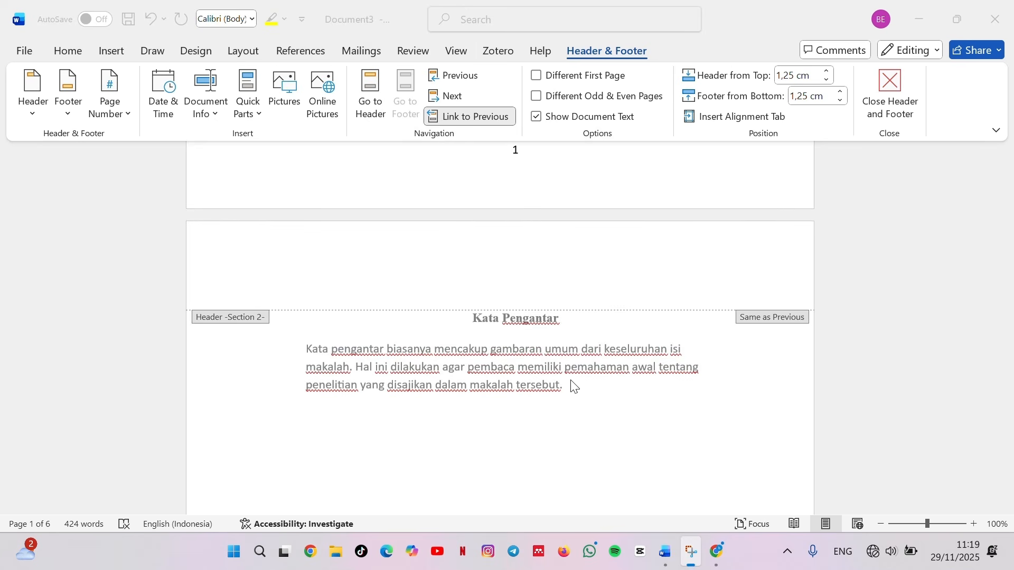
pyautogui.scroll(-10, 559, 380)
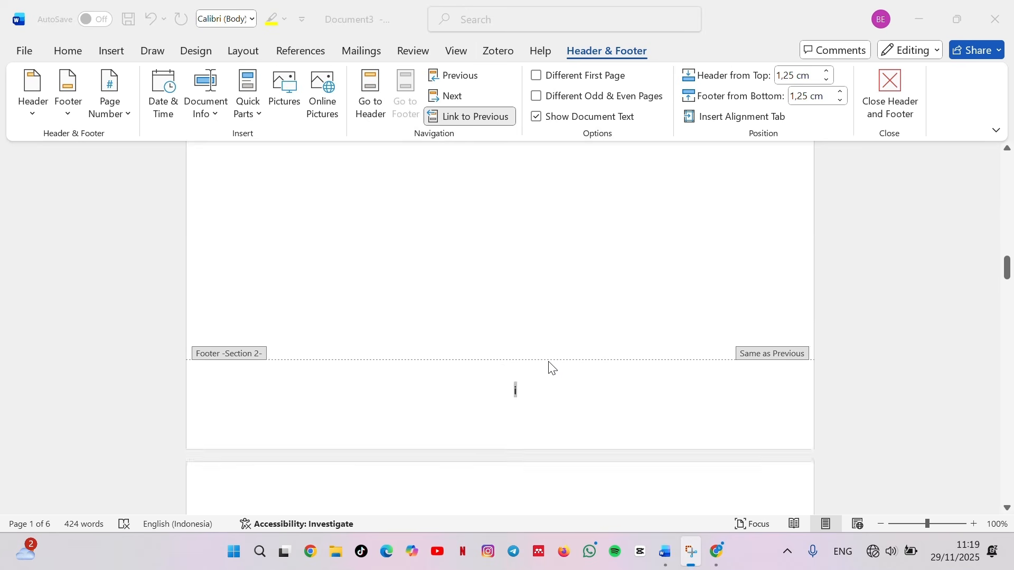
pyautogui.scroll(-9, 539, 348)
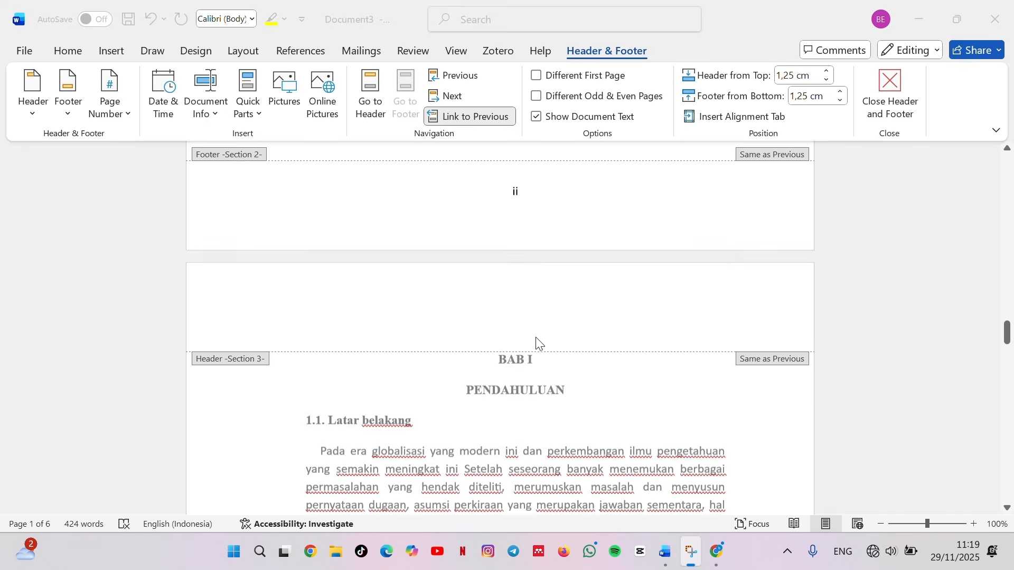
pyautogui.scroll(2, 536, 338)
pyautogui.scroll(-10, 533, 332)
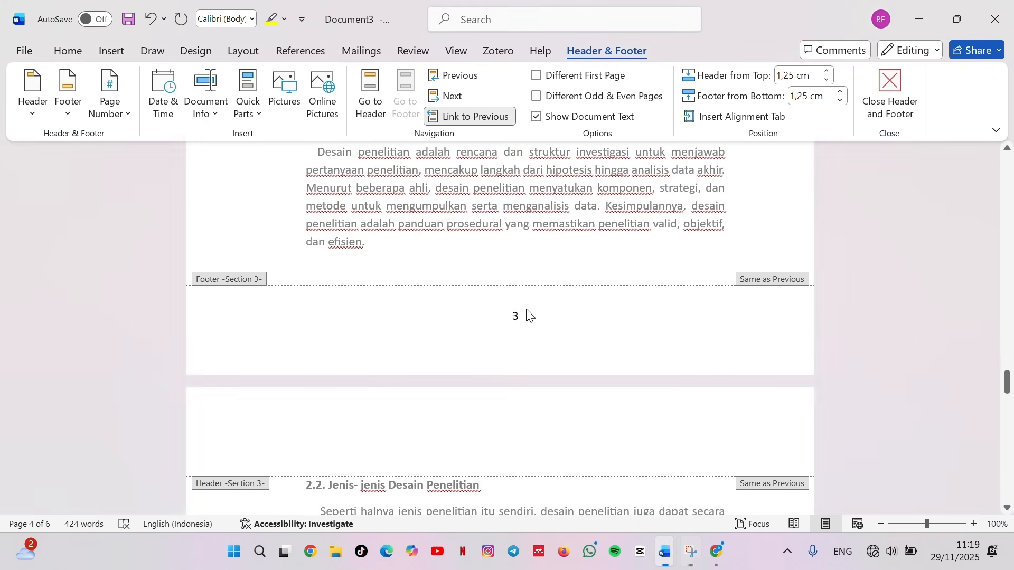
pyautogui.click(529, 316)
pyautogui.click(122, 94)
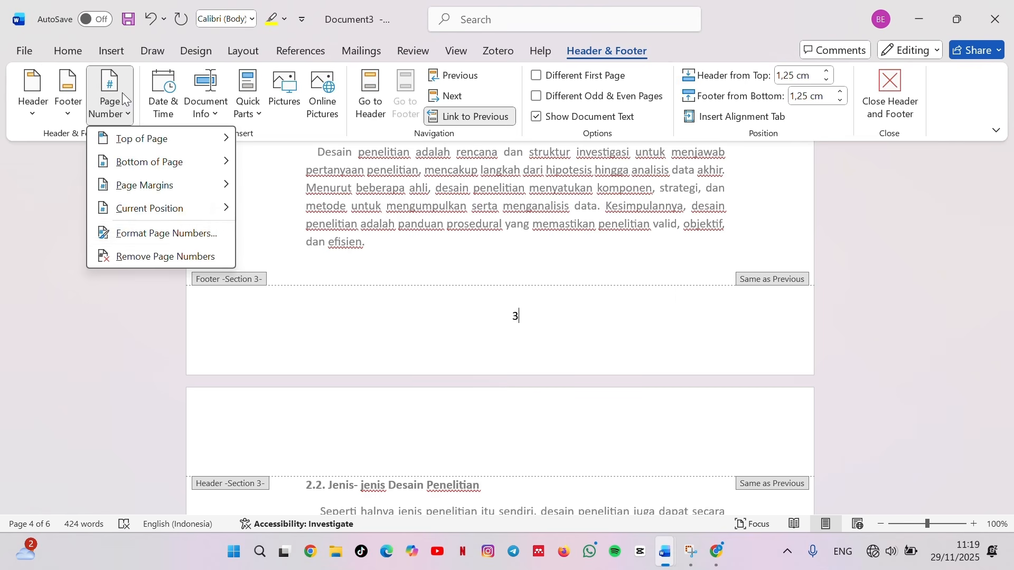
pyautogui.click(188, 237)
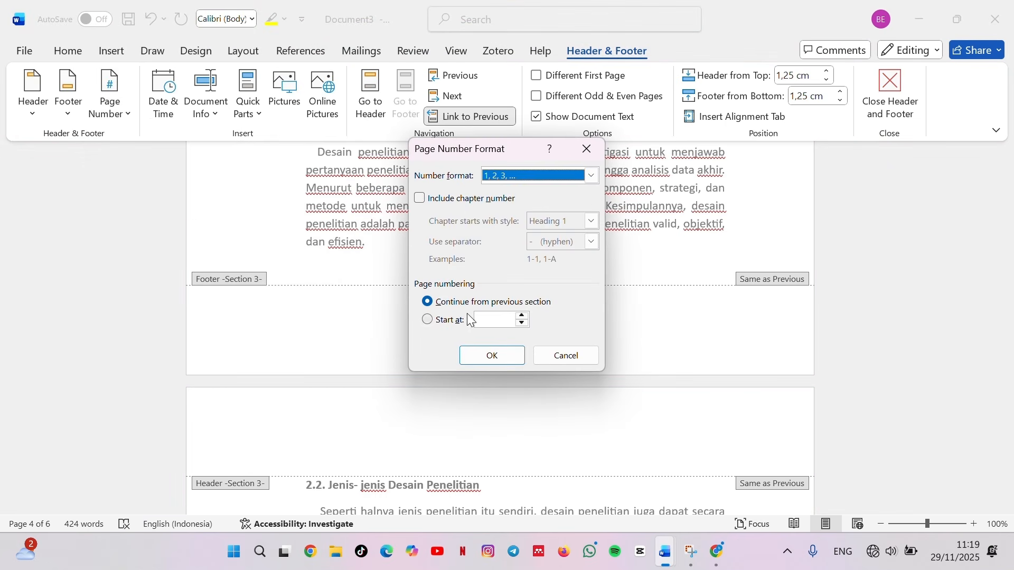
pyautogui.click(593, 177)
pyautogui.click(593, 183)
pyautogui.click(525, 319)
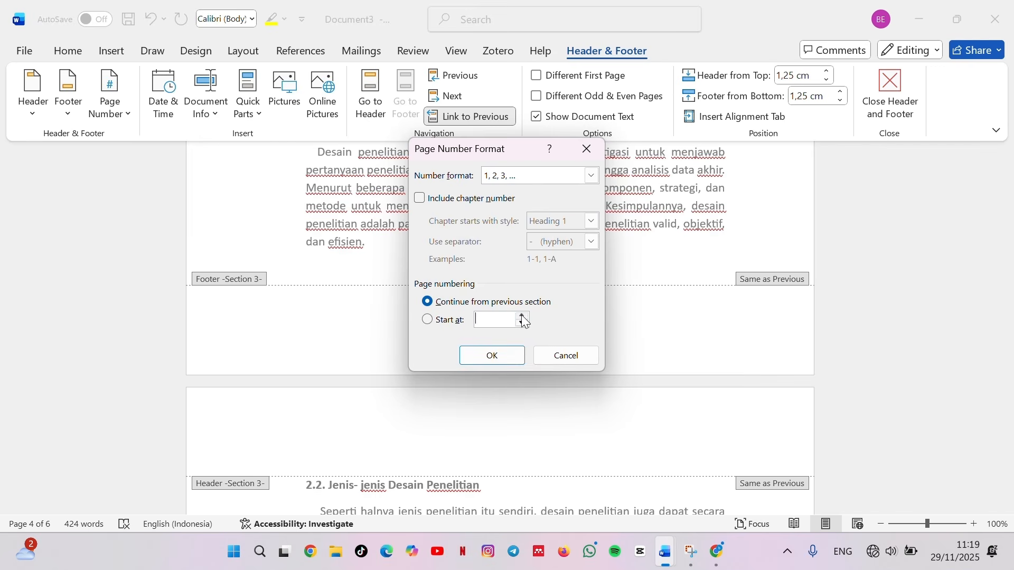
pyautogui.click(522, 315)
pyautogui.click(500, 359)
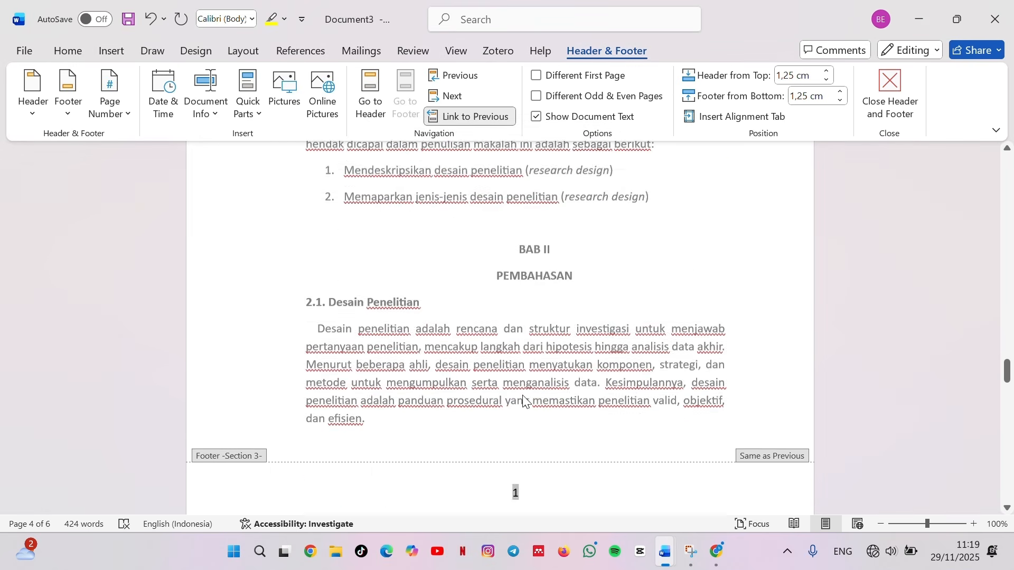
# Step: Enable Different First Page for Section 1 to remove the page number from the cover
pyautogui.scroll(10, 524, 400)
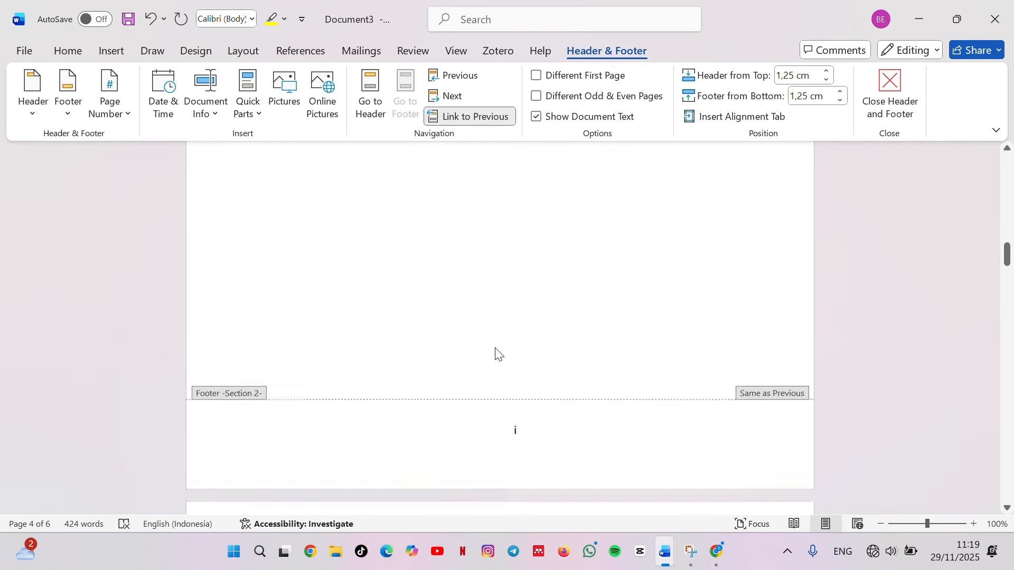
pyautogui.scroll(15, 495, 355)
pyautogui.scroll(-6, 536, 288)
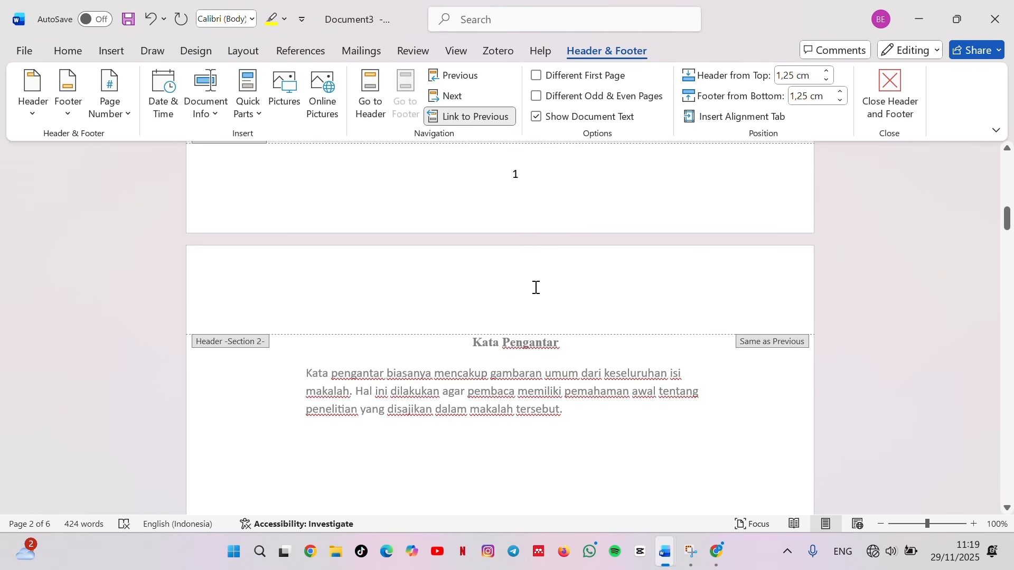
pyautogui.click(540, 199)
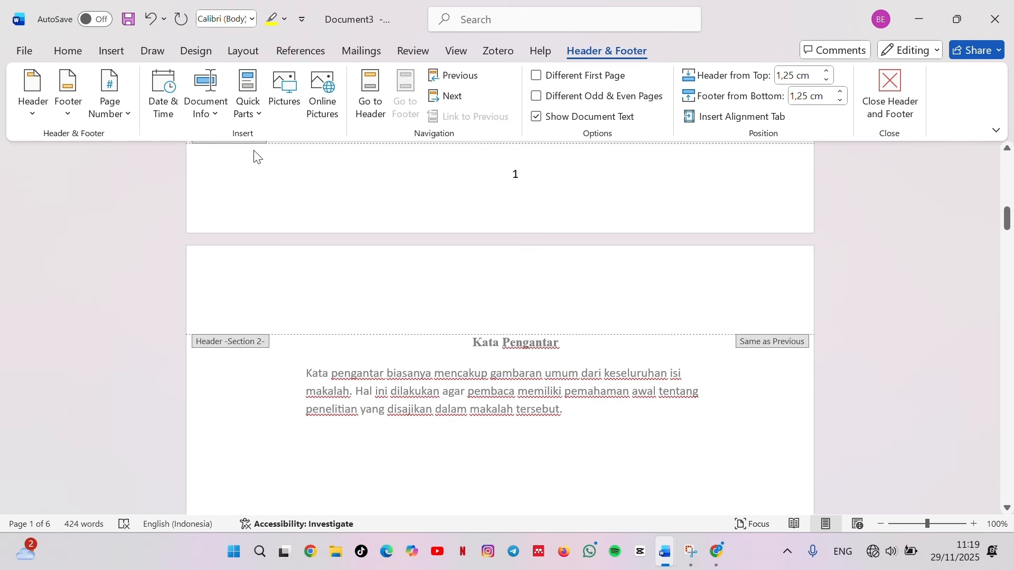
pyautogui.click(111, 106)
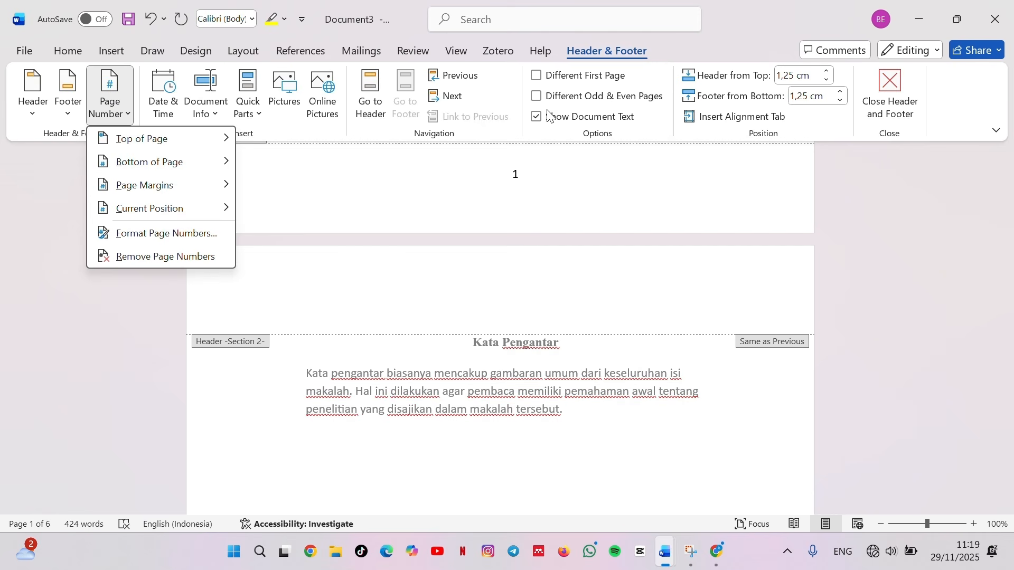
pyautogui.click(537, 77)
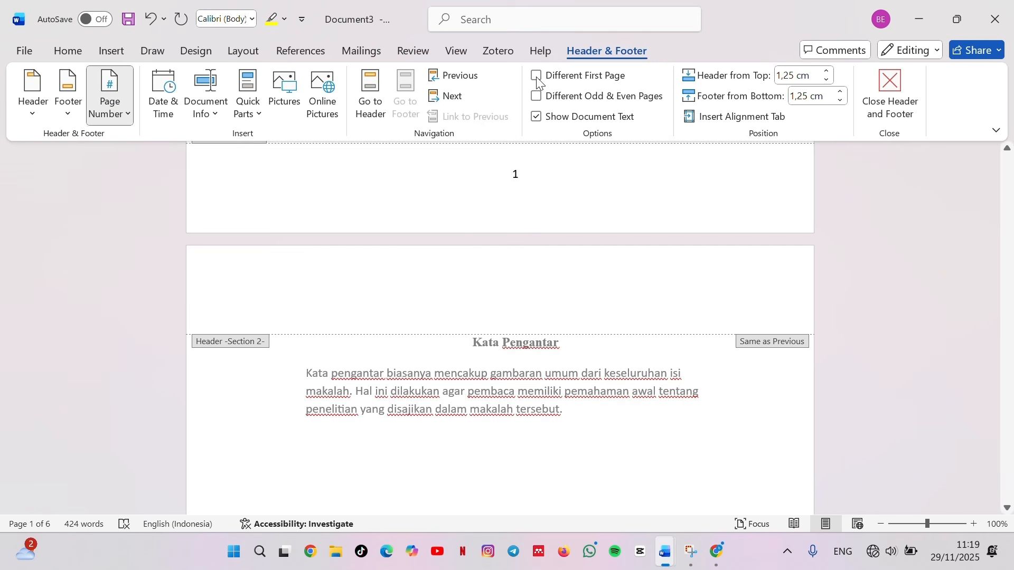
pyautogui.scroll(10, 539, 390)
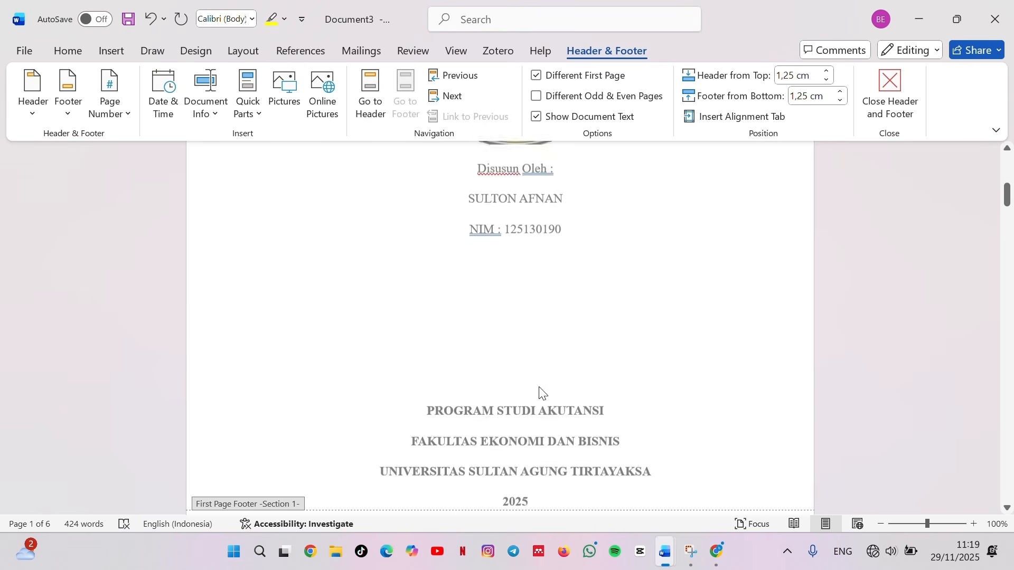
# Step: Check the page numbers across the sections and leave header and footer editing
pyautogui.scroll(-15, 539, 389)
pyautogui.scroll(-5, 532, 358)
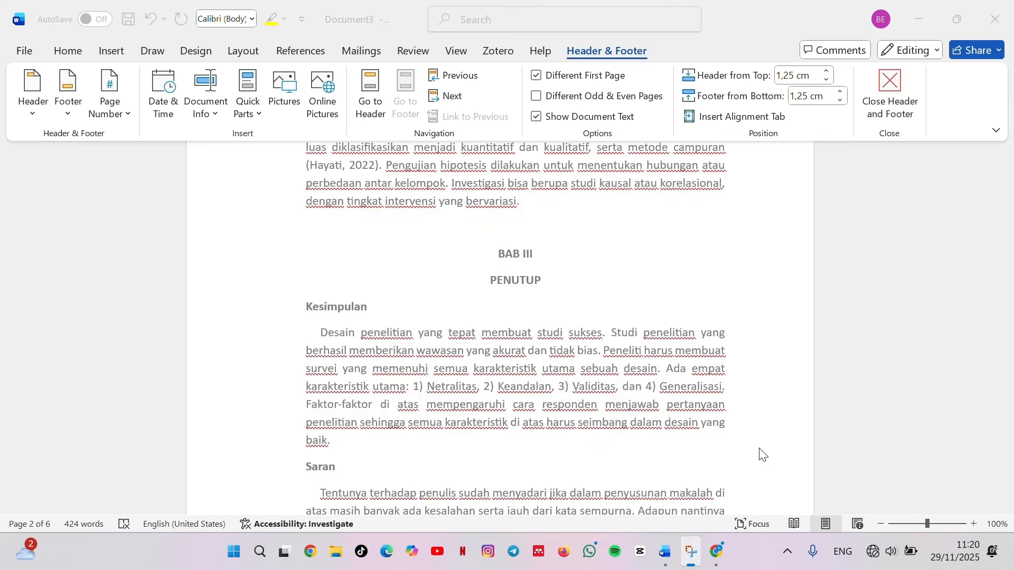
pyautogui.scroll(20, 548, 415)
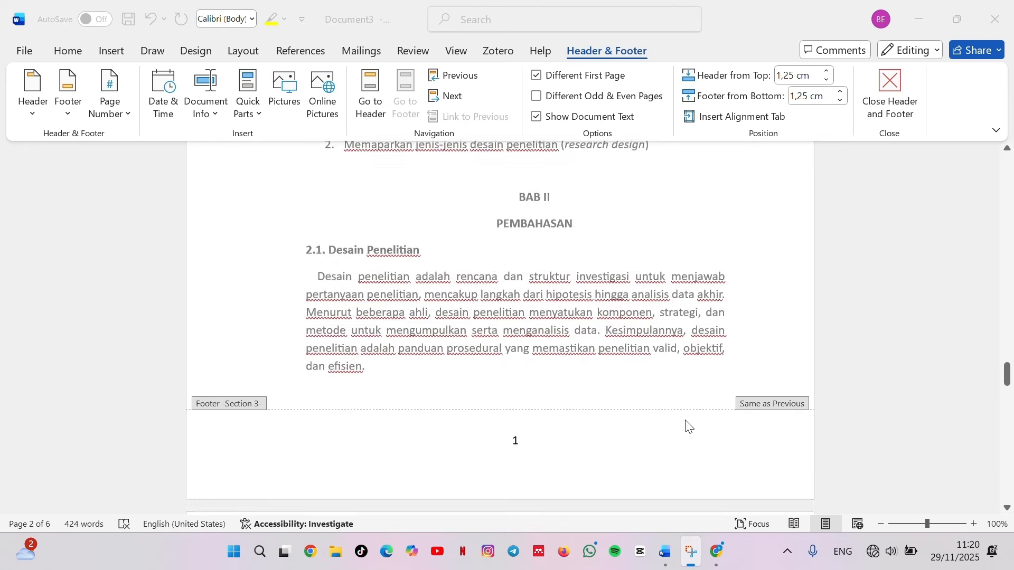
pyautogui.scroll(6, 545, 414)
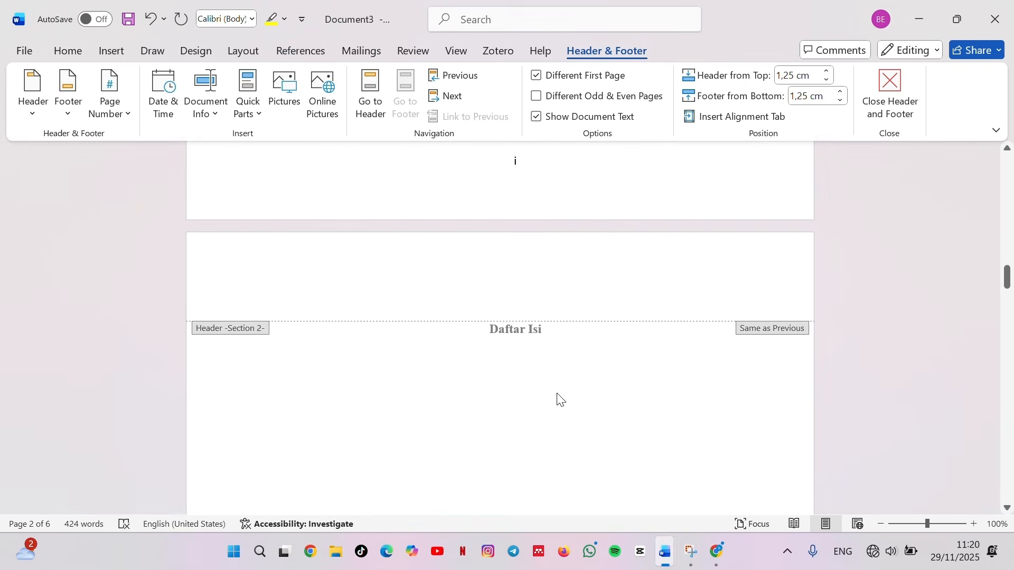
pyautogui.doubleClick(557, 394)
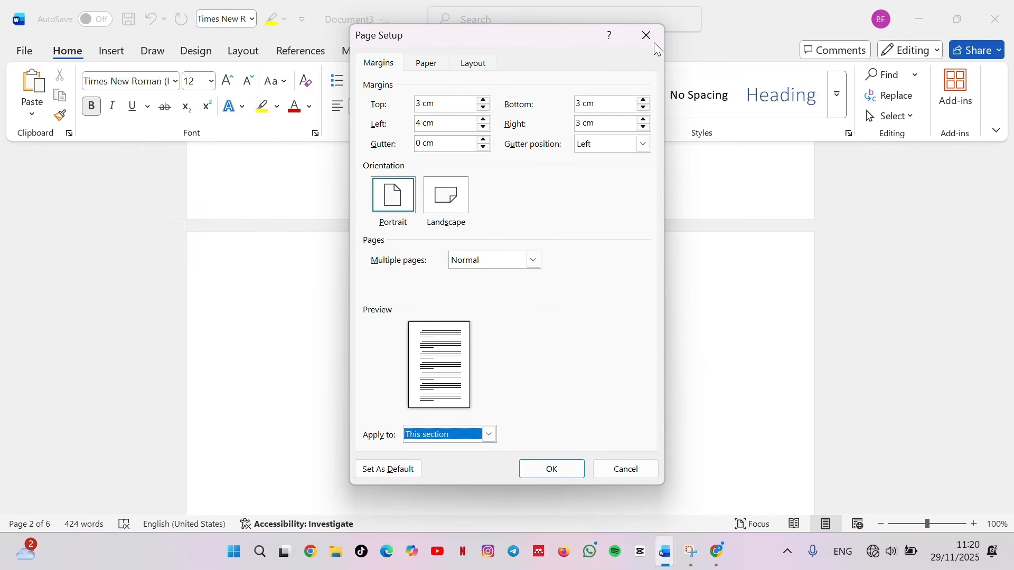
pyautogui.click(654, 43)
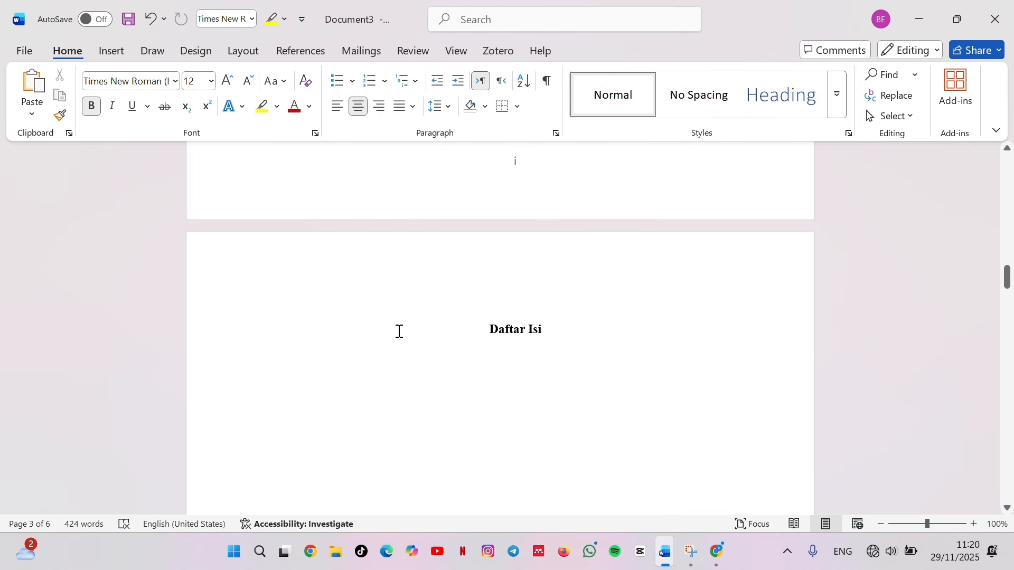
# Step: Apply the Heading 1 style to the "BAB I" and "PENDAHULUAN" title lines
pyautogui.scroll(-5, 346, 327)
pyautogui.scroll(5, 346, 327)
pyautogui.scroll(-10, 346, 324)
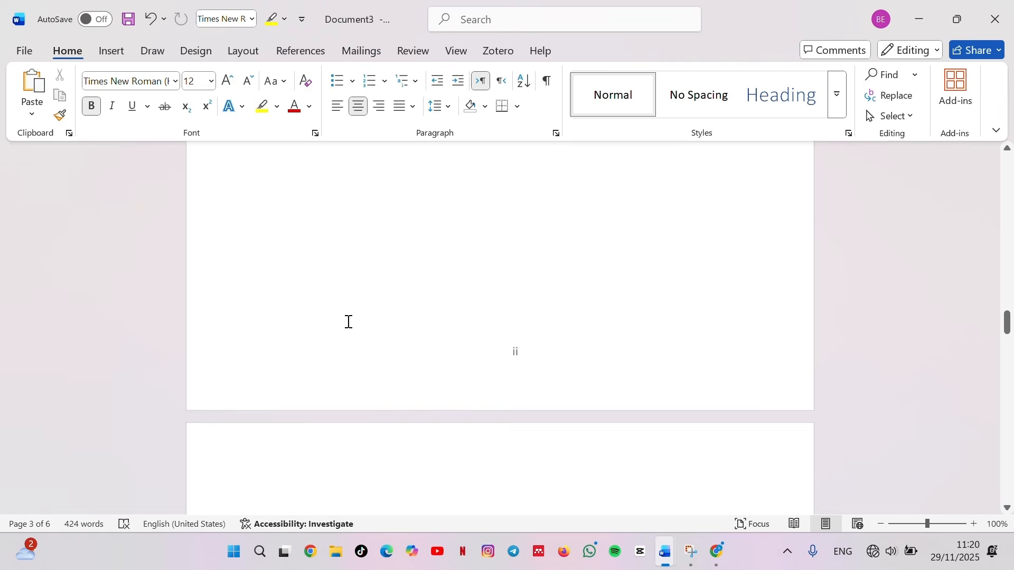
pyautogui.scroll(-8, 348, 322)
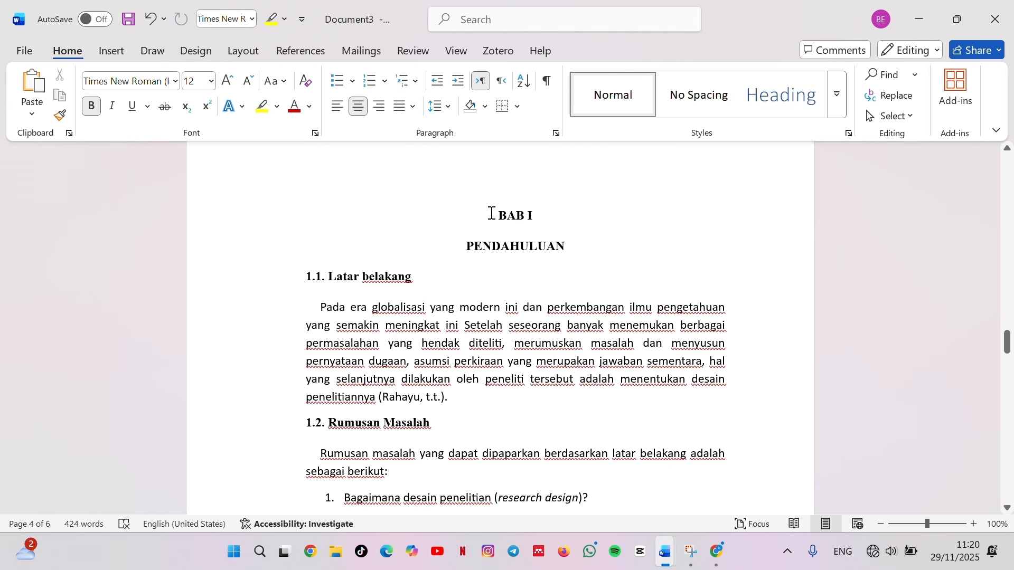
pyautogui.moveTo(485, 222); pyautogui.dragTo(574, 251)
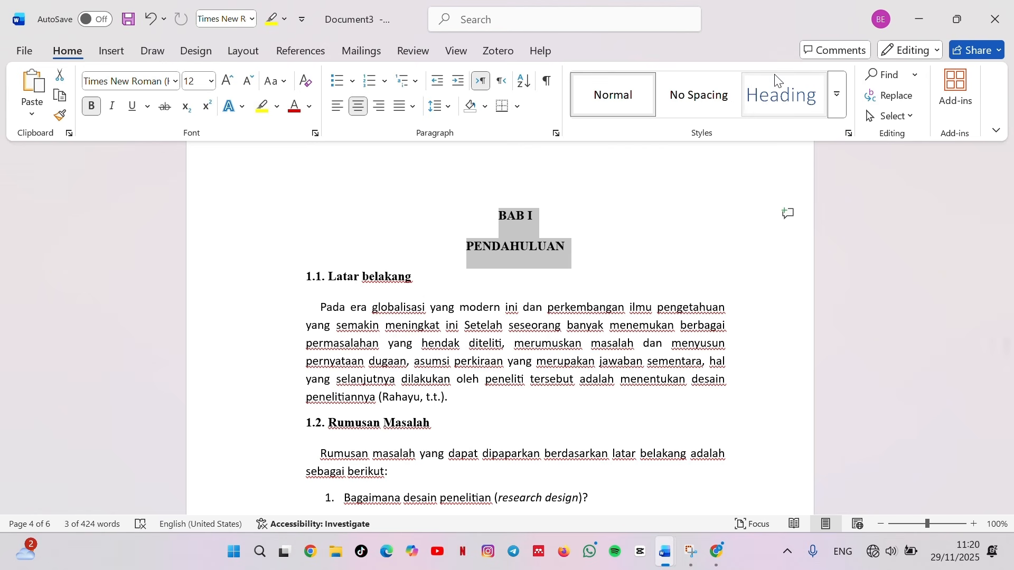
pyautogui.click(791, 102)
# Step: Apply the Heading 1 style to the "BAB II" and "PEMBAHASAN" title lines
pyautogui.scroll(-5, 451, 323)
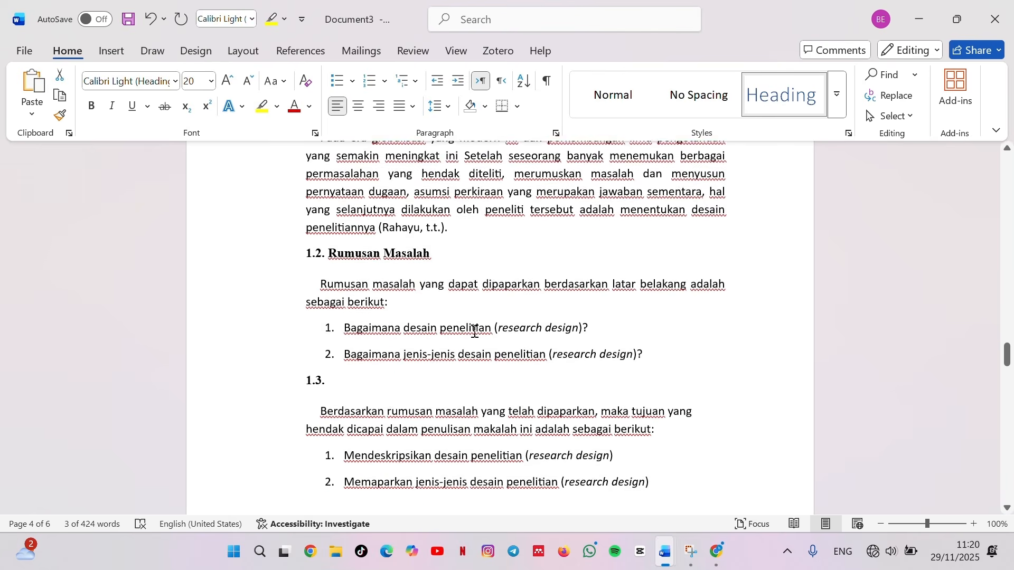
pyautogui.scroll(-5, 450, 324)
pyautogui.scroll(2, 504, 242)
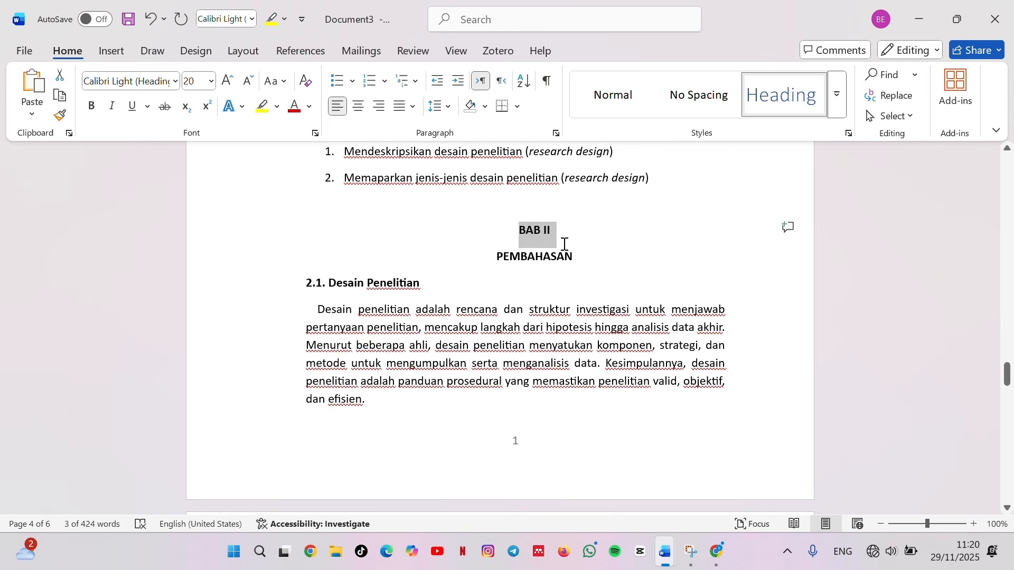
pyautogui.click(769, 108)
# Step: Apply the Heading 1 style to the "BAB III" and "PENUTUP" title lines
pyautogui.scroll(-5, 574, 357)
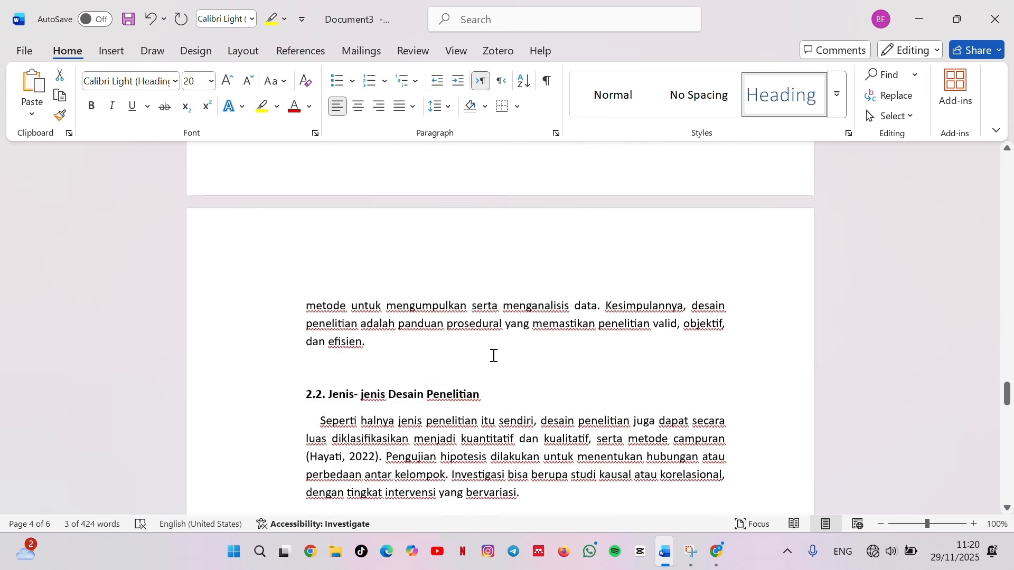
pyautogui.scroll(-2, 494, 356)
pyautogui.scroll(-2, 531, 365)
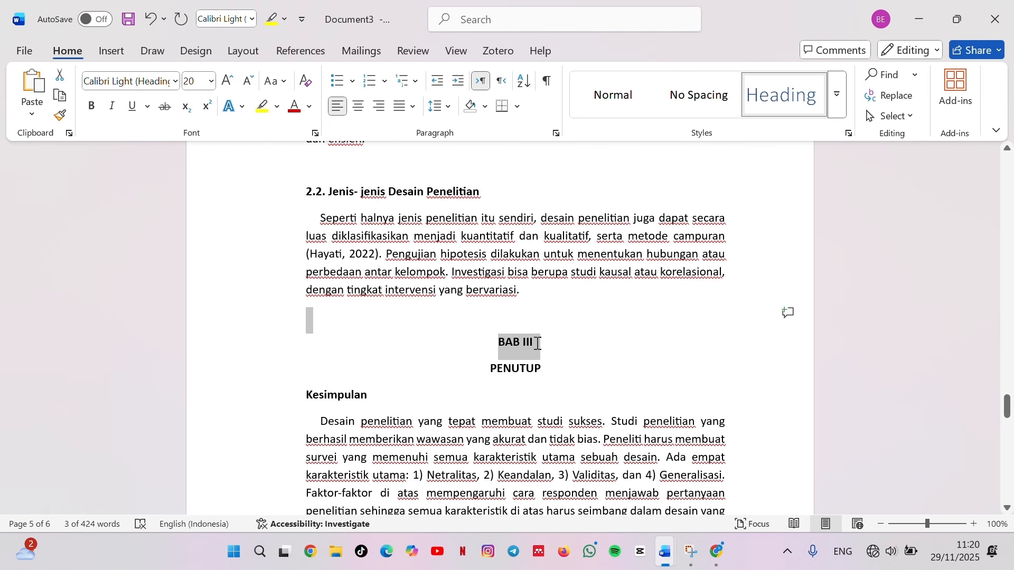
pyautogui.moveTo(555, 359); pyautogui.dragTo(543, 370)
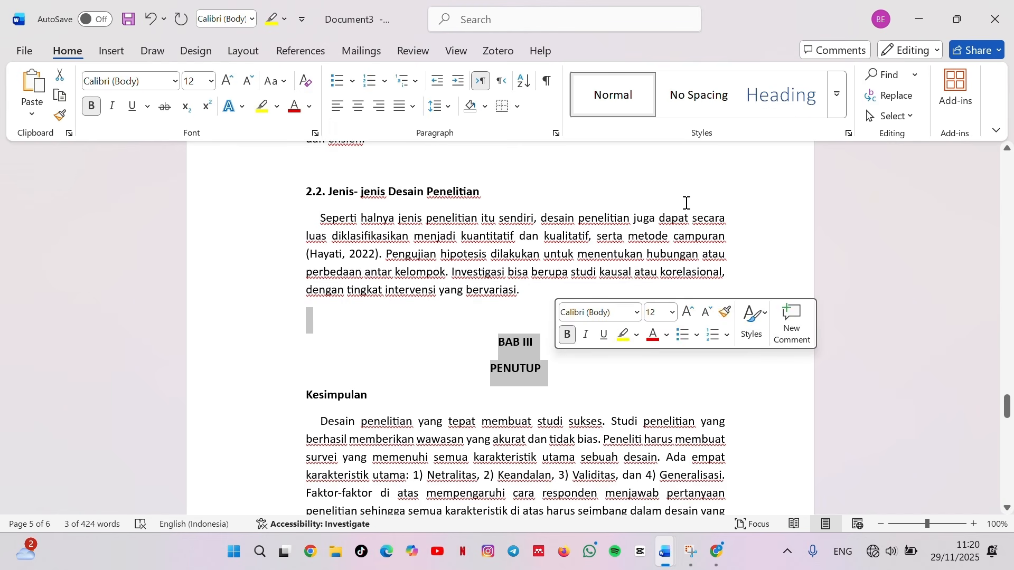
pyautogui.click(786, 96)
# Step: Apply the Heading 1 style to the "DAFTAR PUSTAKA" title on the last page
pyautogui.scroll(-6, 546, 390)
pyautogui.scroll(-9, 546, 391)
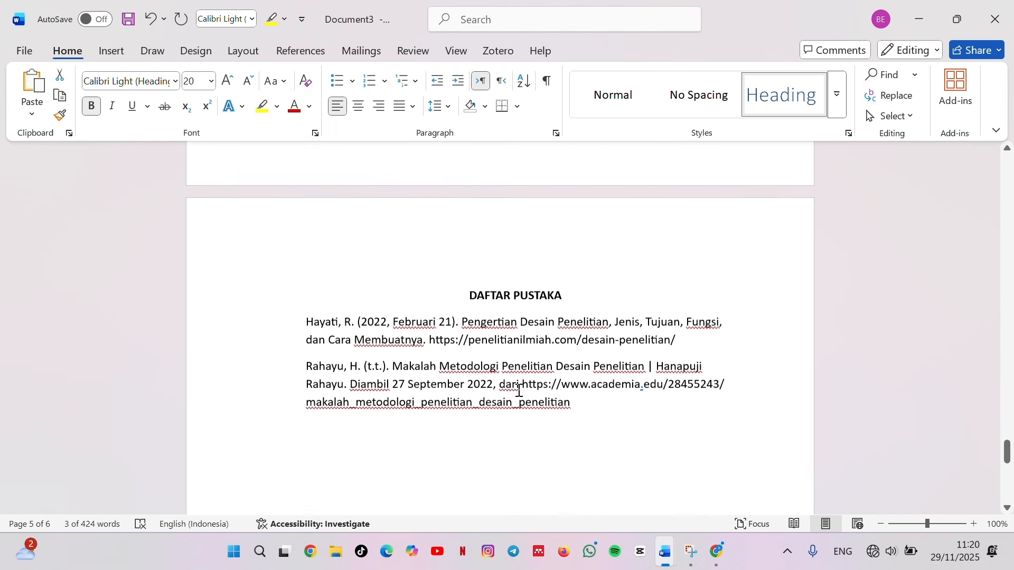
pyautogui.moveTo(577, 293); pyautogui.dragTo(578, 294)
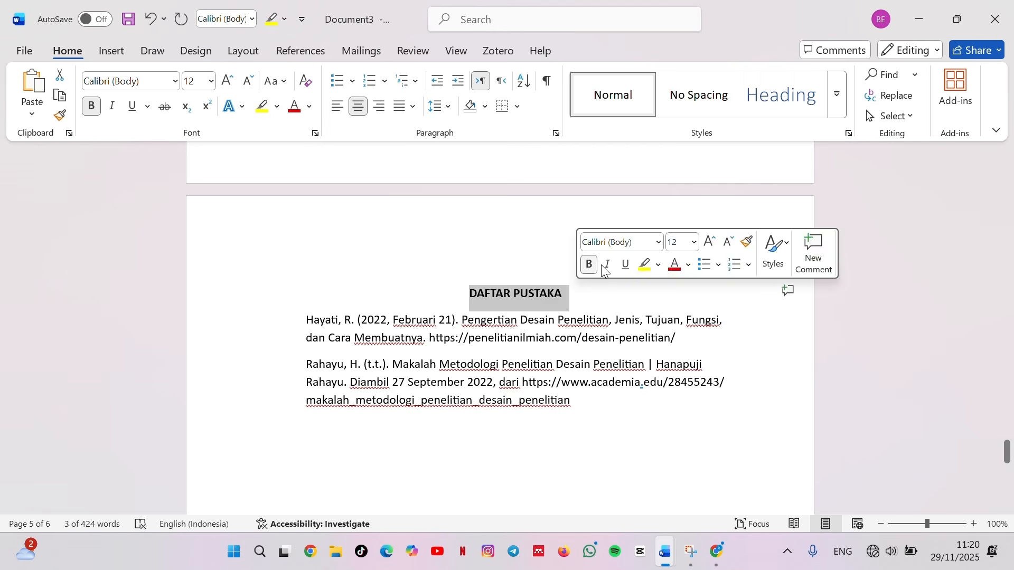
pyautogui.click(797, 101)
# Step: Apply the Heading 2 style to the "Latar belakang" subheading under PENDAHULUAN
pyautogui.scroll(5, 722, 264)
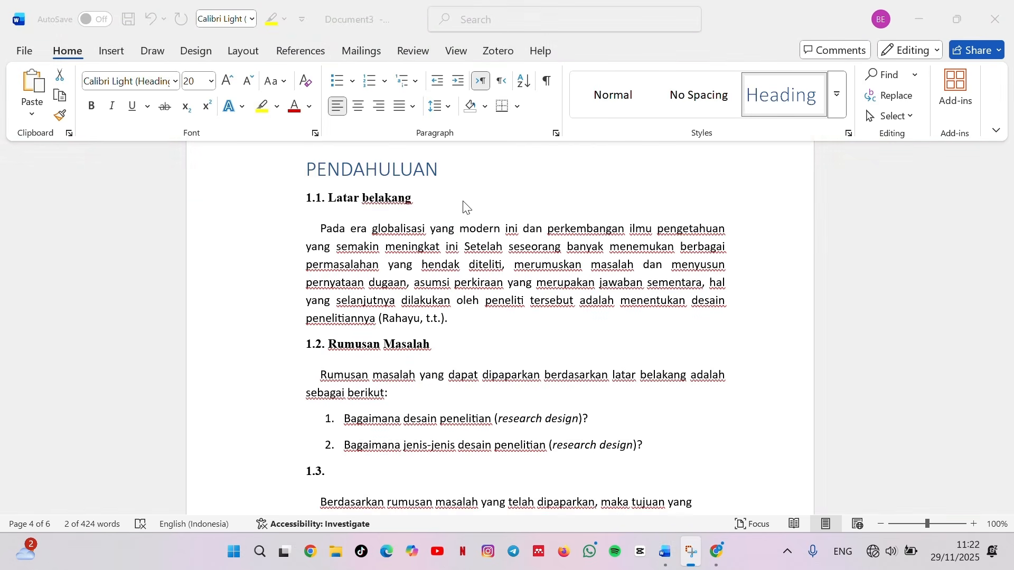
pyautogui.scroll(3, 488, 309)
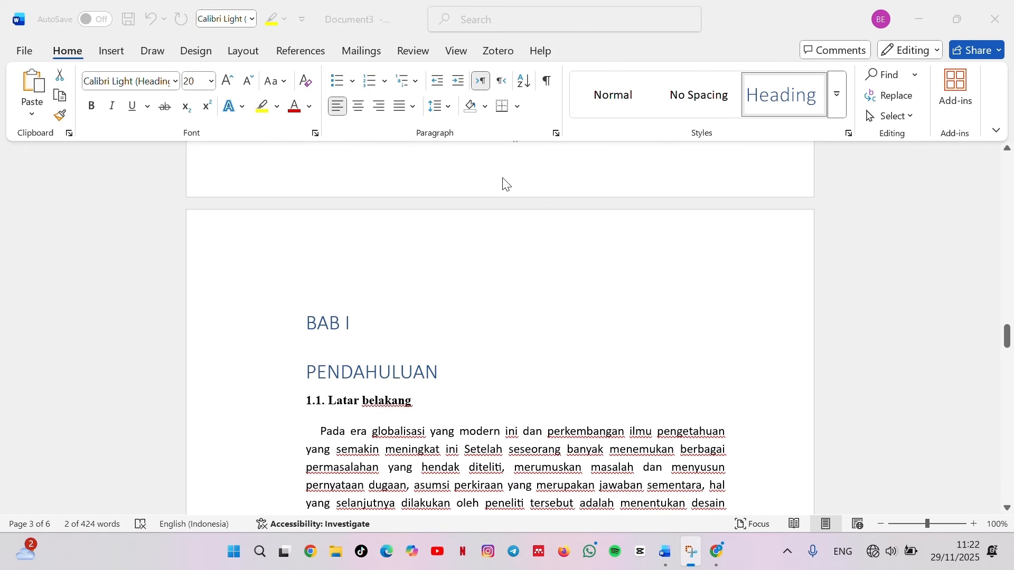
pyautogui.scroll(-3, 420, 393)
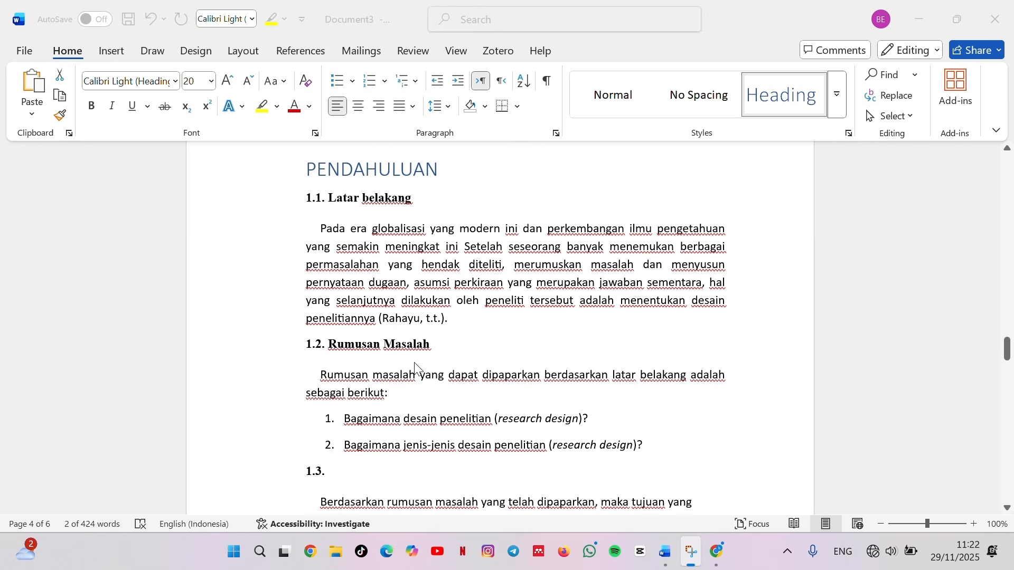
pyautogui.scroll(3, 395, 344)
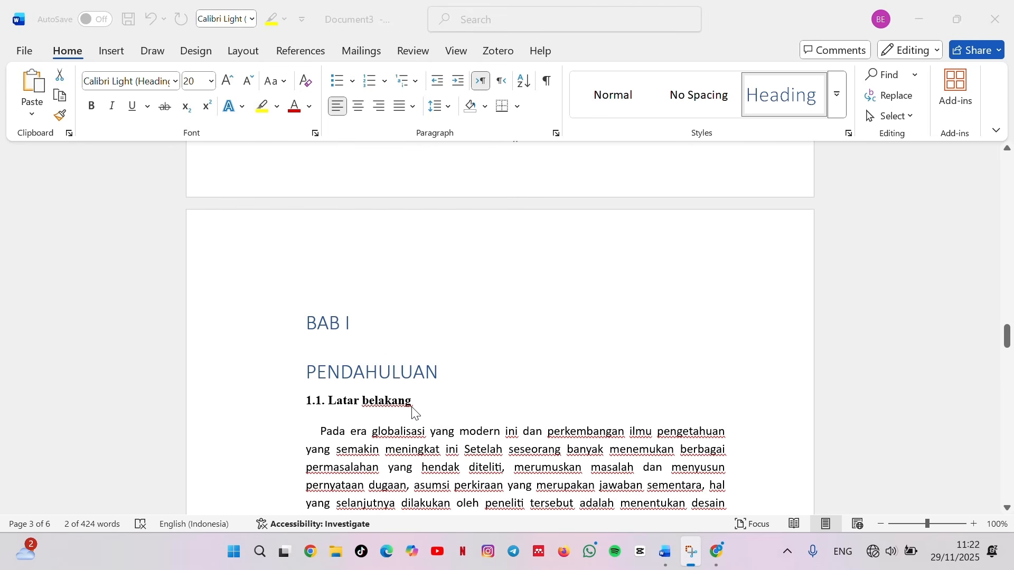
pyautogui.scroll(-2, 412, 409)
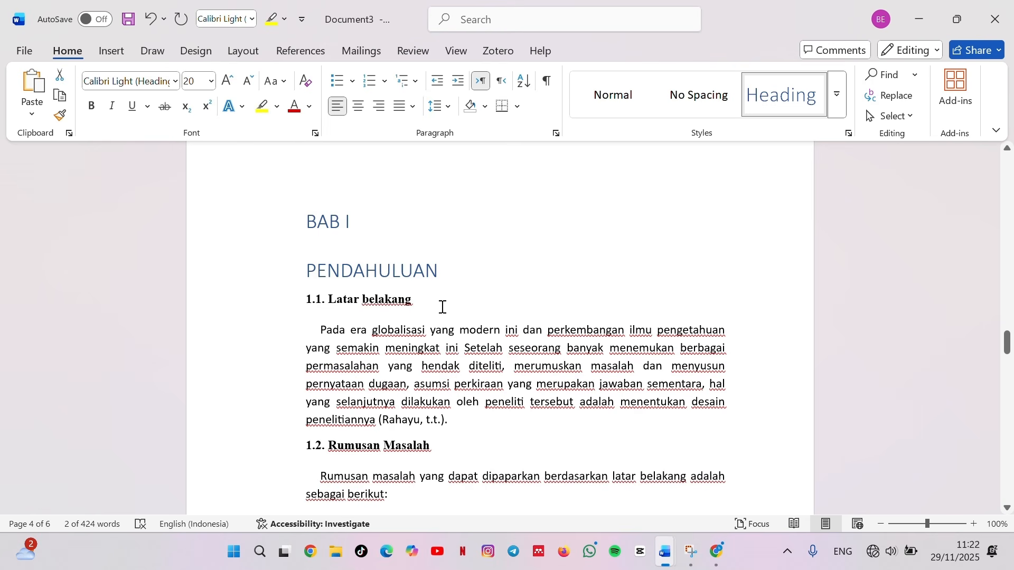
pyautogui.moveTo(328, 299); pyautogui.dragTo(333, 299)
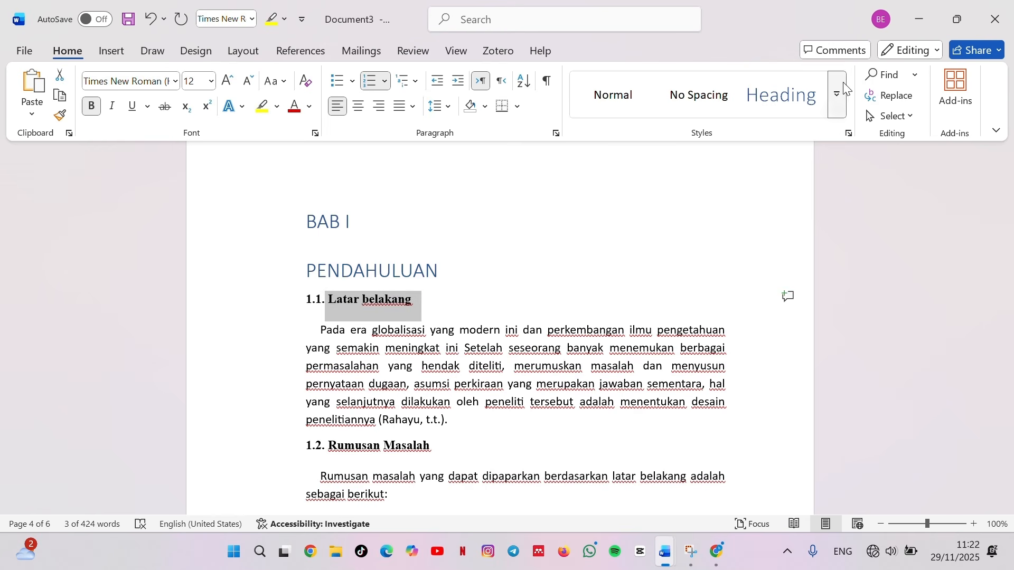
pyautogui.click(833, 95)
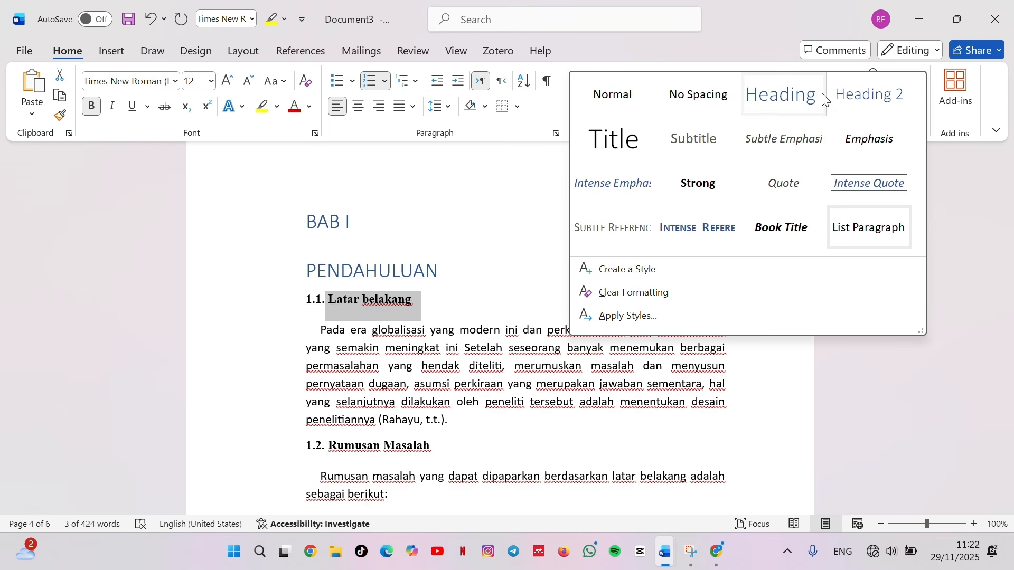
pyautogui.click(869, 96)
# Step: Apply the Heading 2 style to the "Rumusan Masalah" subheading in BAB I
pyautogui.scroll(-2, 497, 417)
pyautogui.tripleClick(465, 347)
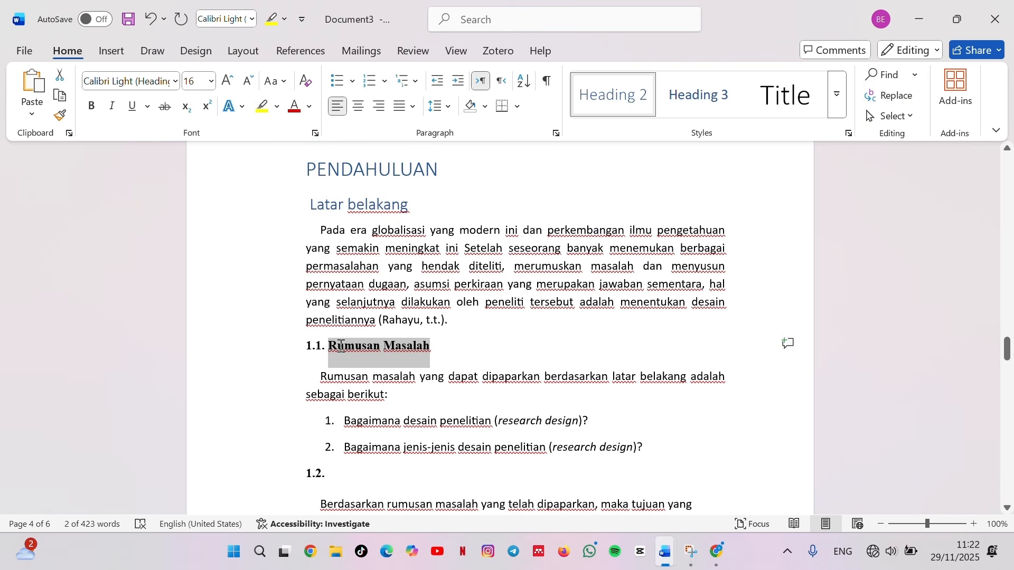
pyautogui.click(837, 94)
pyautogui.click(861, 96)
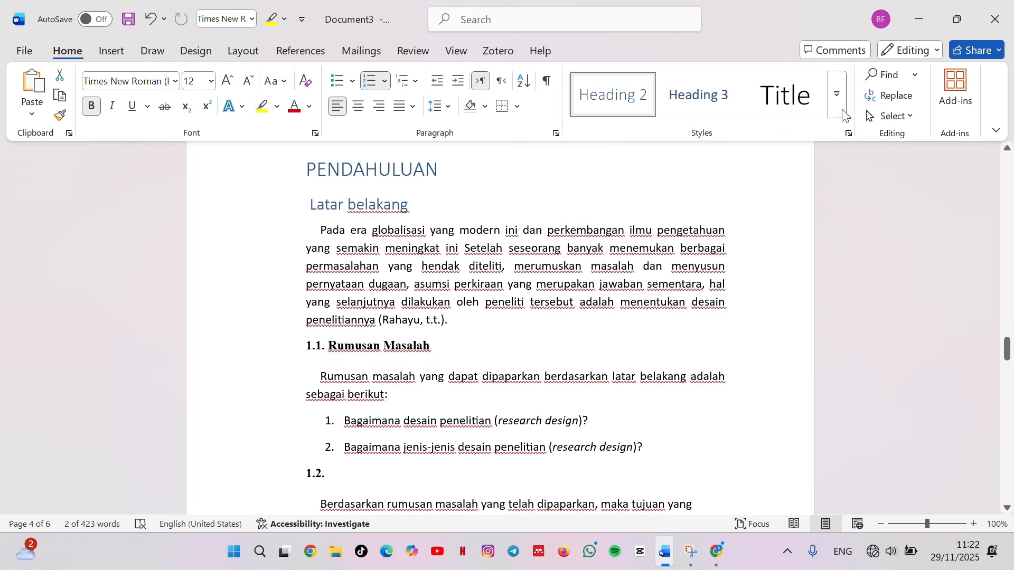
# Step: Apply the Heading 2 style to the "2.1. Desain Penelitian" and "2.2. Jenis- jenis Desain Penelitian" subheadings in BAB II
pyautogui.scroll(-7, 471, 313)
pyautogui.scroll(-1, 472, 312)
pyautogui.tripleClick(443, 312)
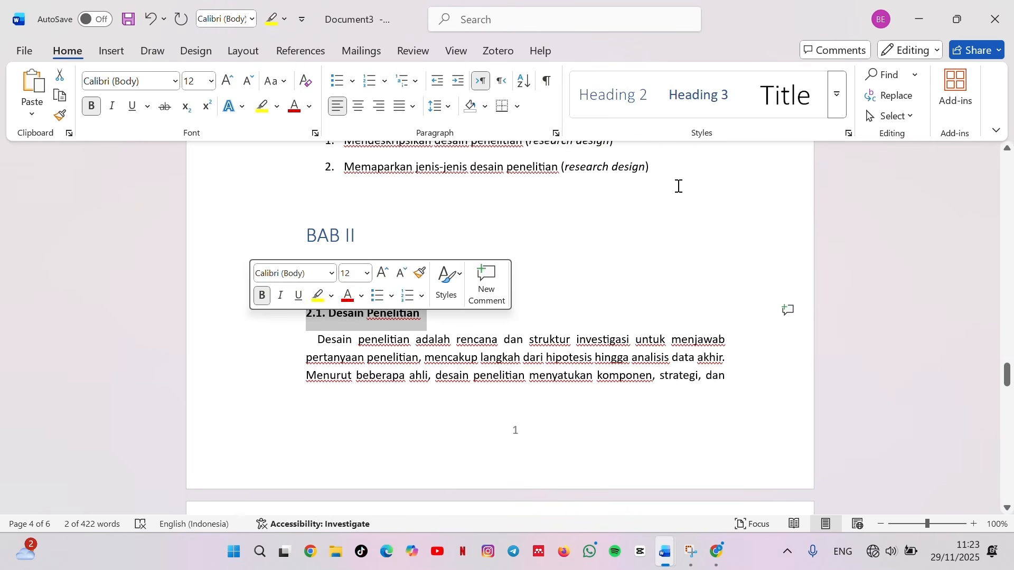
pyautogui.click(653, 108)
pyautogui.scroll(-5, 526, 290)
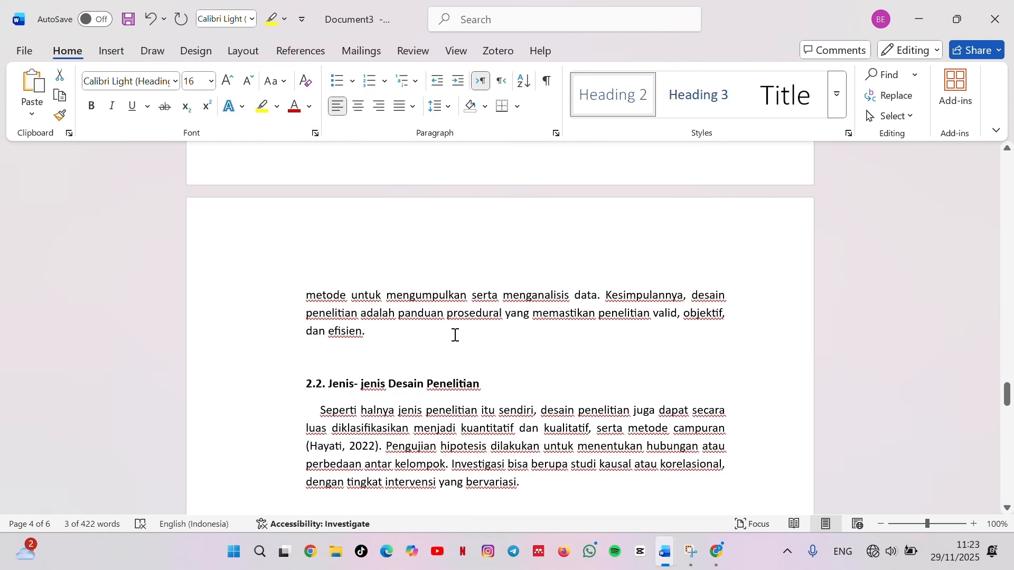
pyautogui.click(290, 384)
pyautogui.click(612, 95)
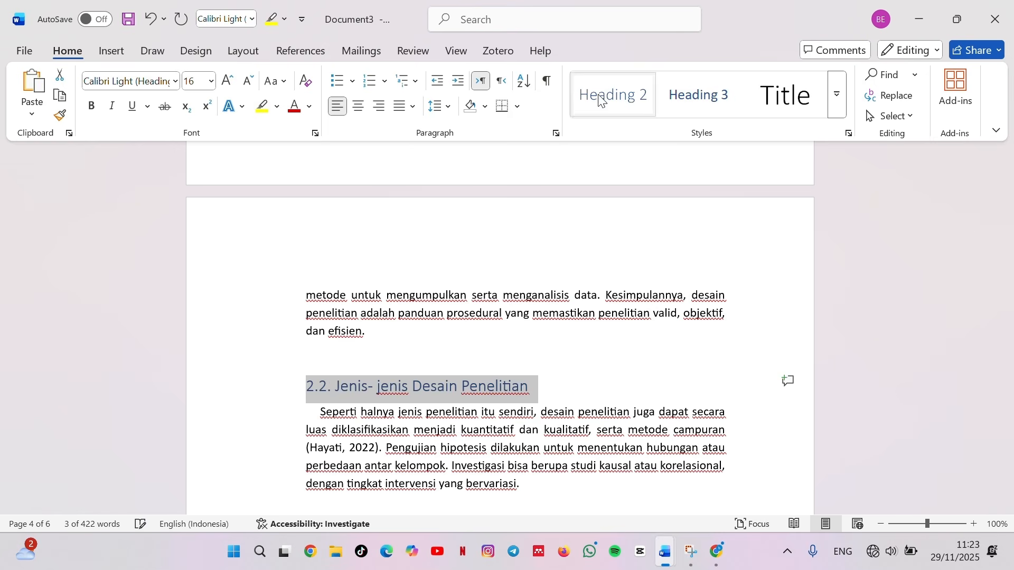
# Step: Clear the leading blank space on the empty line below the "Daftar Isi" title so that the line starts at the margin
pyautogui.scroll(-5, 485, 287)
pyautogui.scroll(-6, 446, 324)
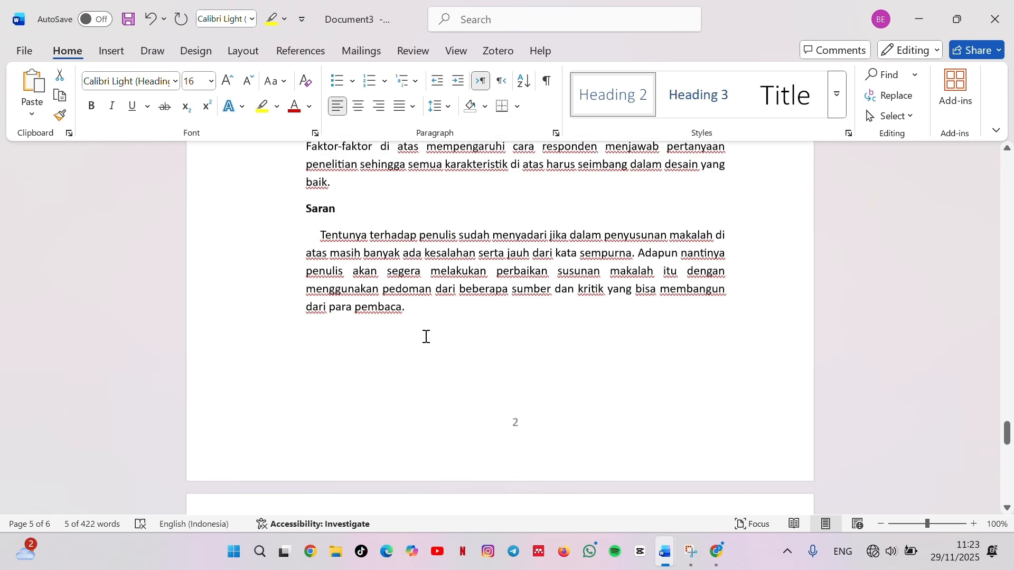
pyautogui.scroll(7, 426, 329)
pyautogui.scroll(10, 426, 322)
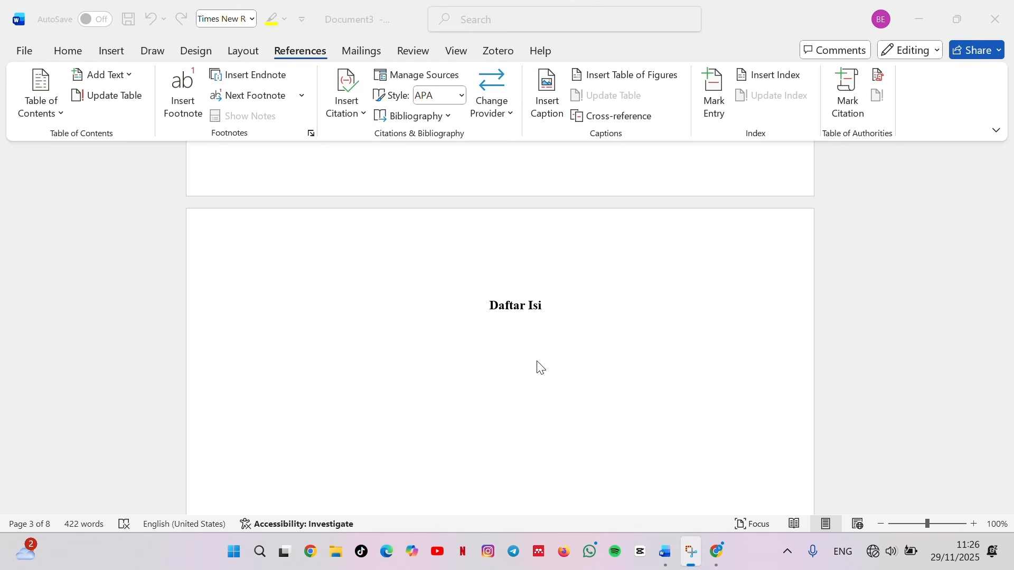
pyautogui.scroll(-8, 489, 385)
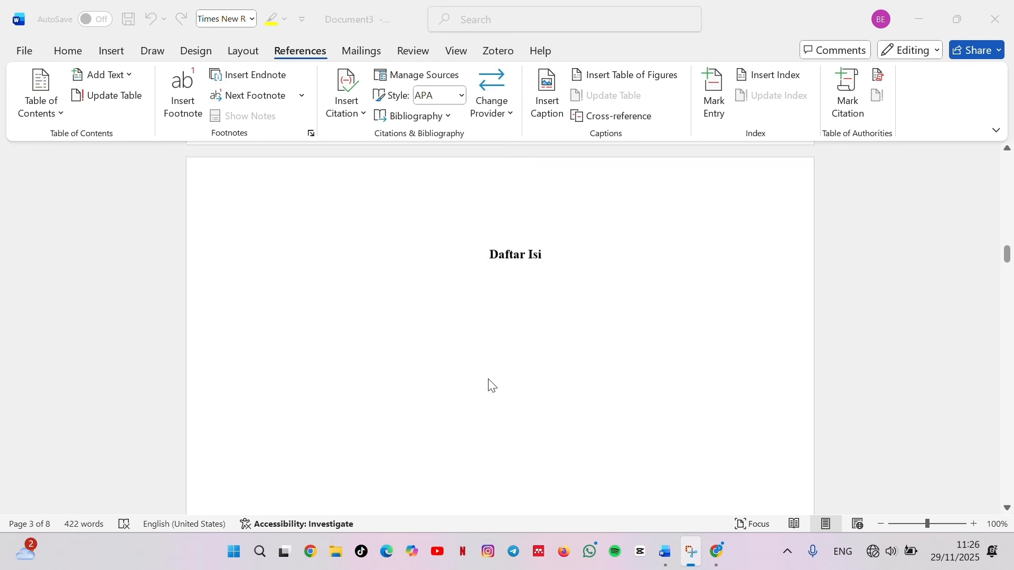
pyautogui.scroll(-10, 357, 393)
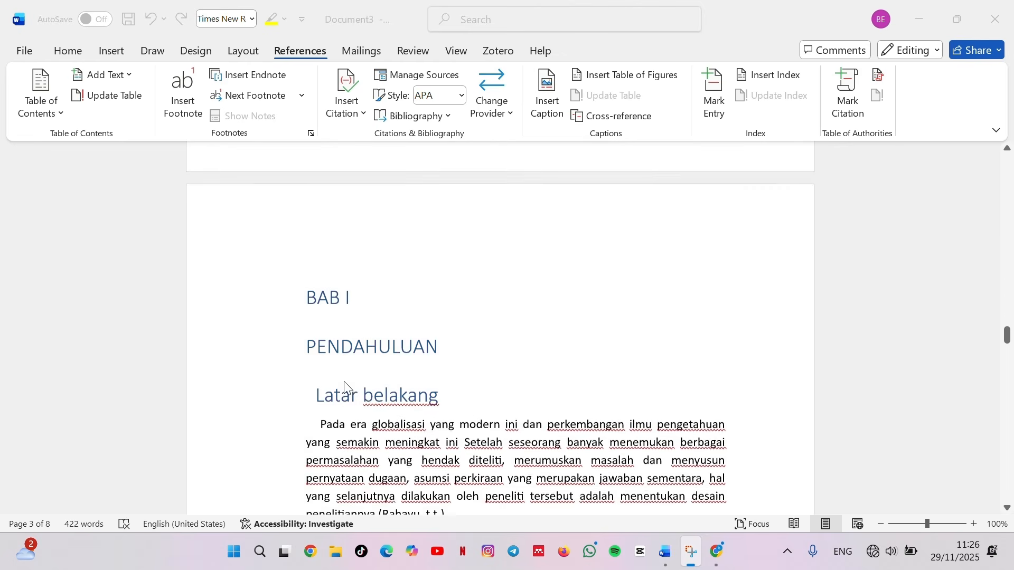
pyautogui.scroll(12, 457, 363)
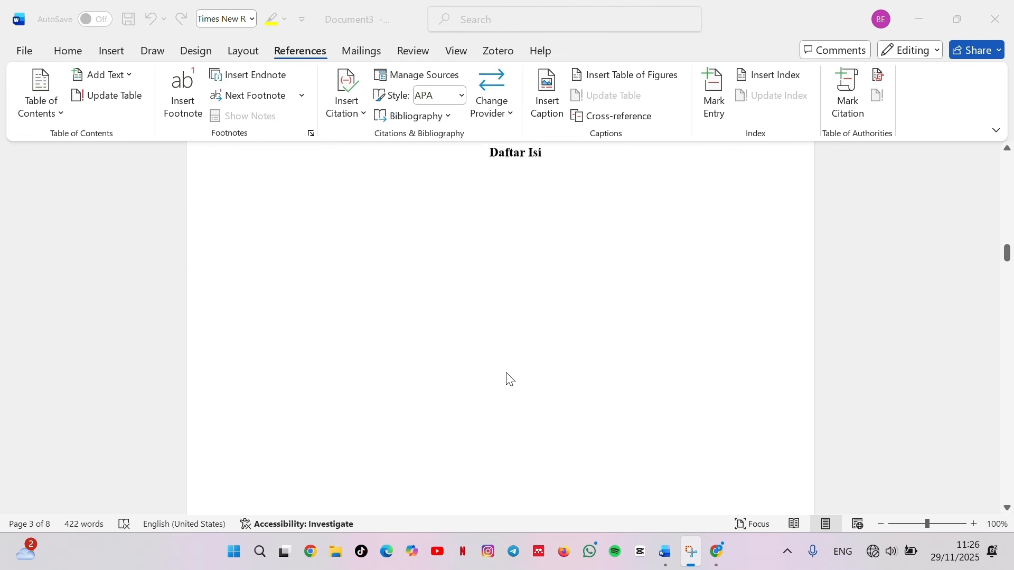
pyautogui.click(600, 236)
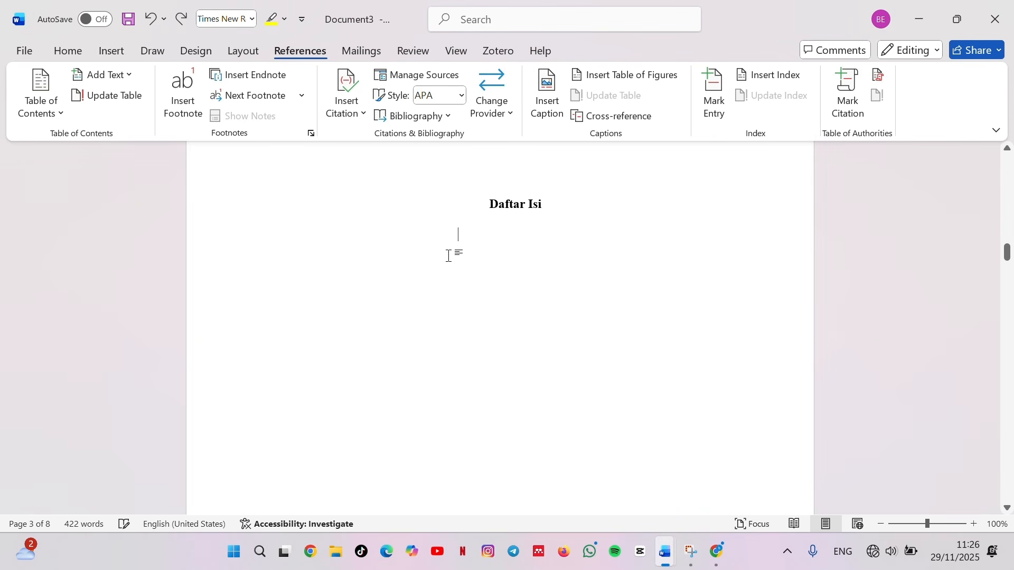
pyautogui.click(69, 53)
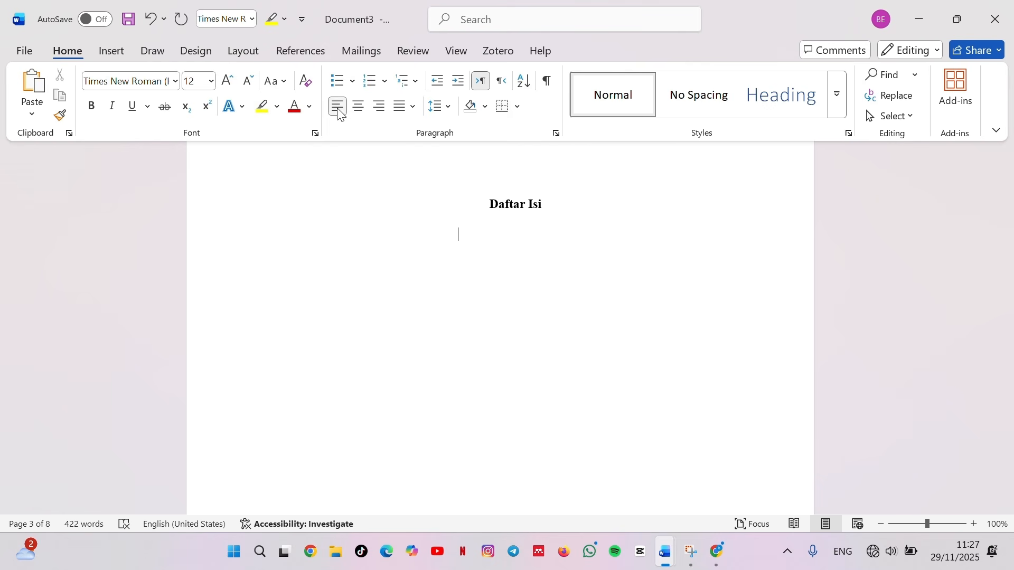
pyautogui.press('BackSpace')
pyautogui.press('BackSpace')
pyautogui.press('BackSpace')
pyautogui.press('BackSpace')
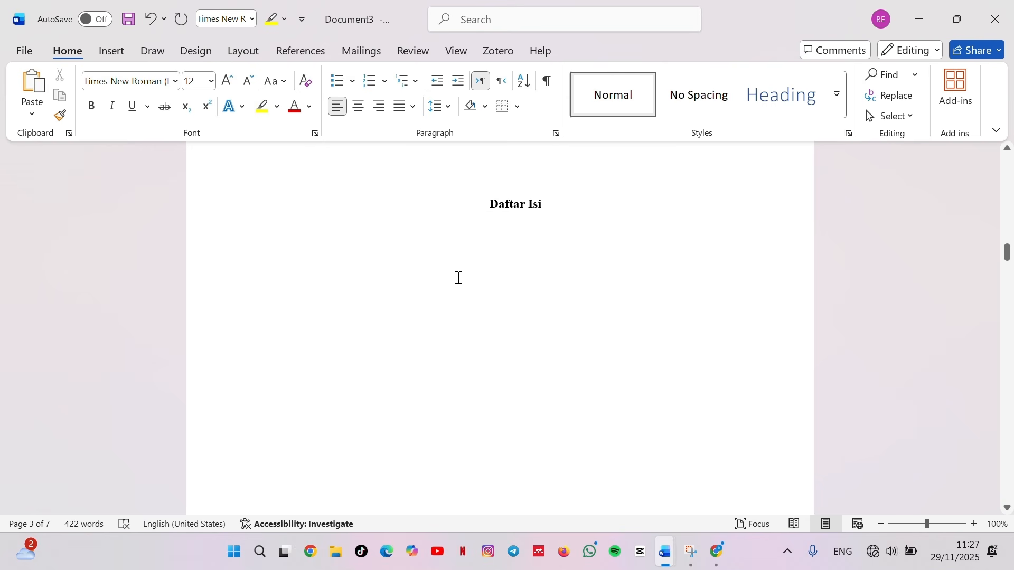
# Step: Insert an Automatic Table 1 table of contents below the "Daftar Isi" title
pyautogui.click(312, 50)
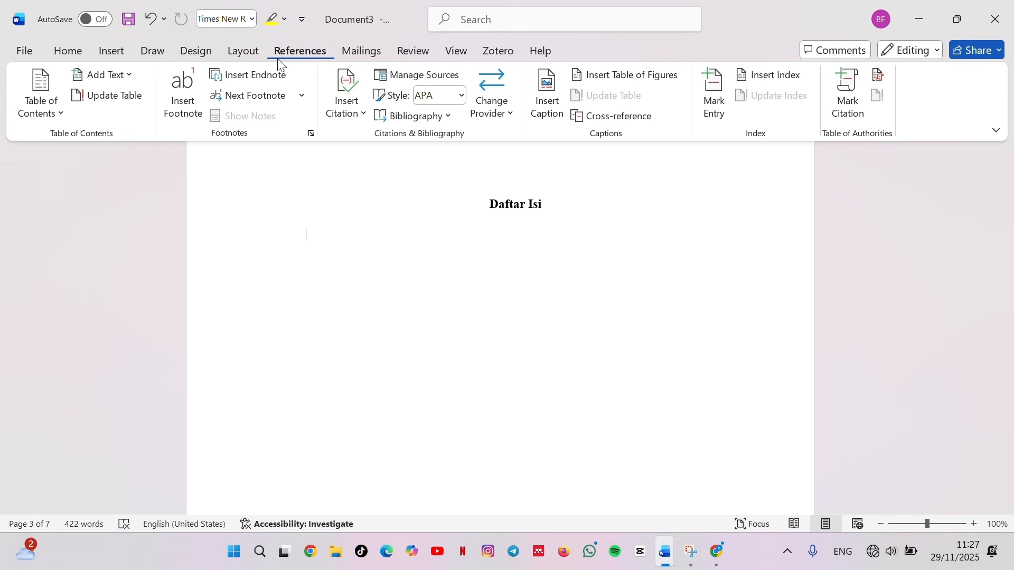
pyautogui.click(54, 115)
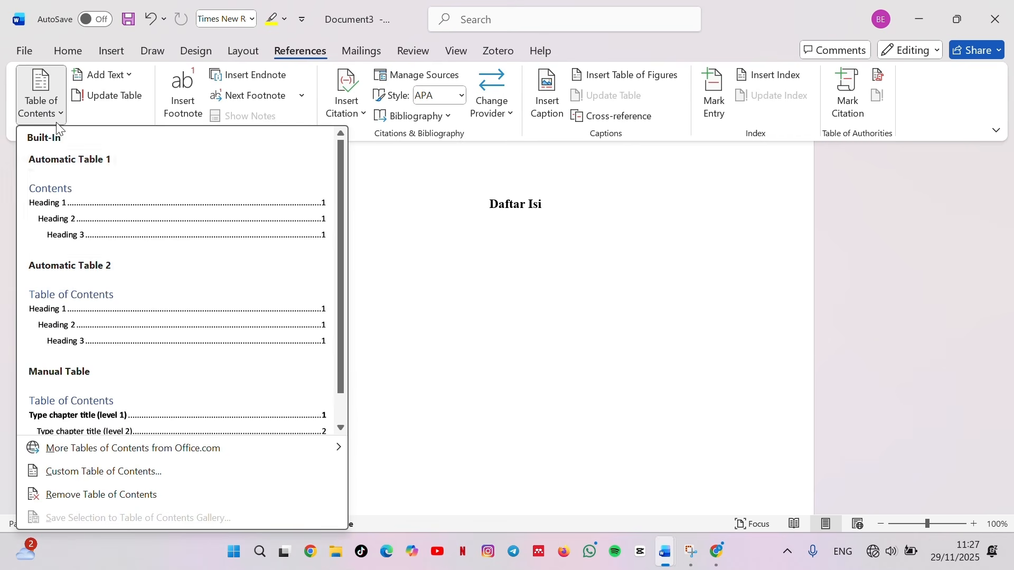
pyautogui.click(137, 214)
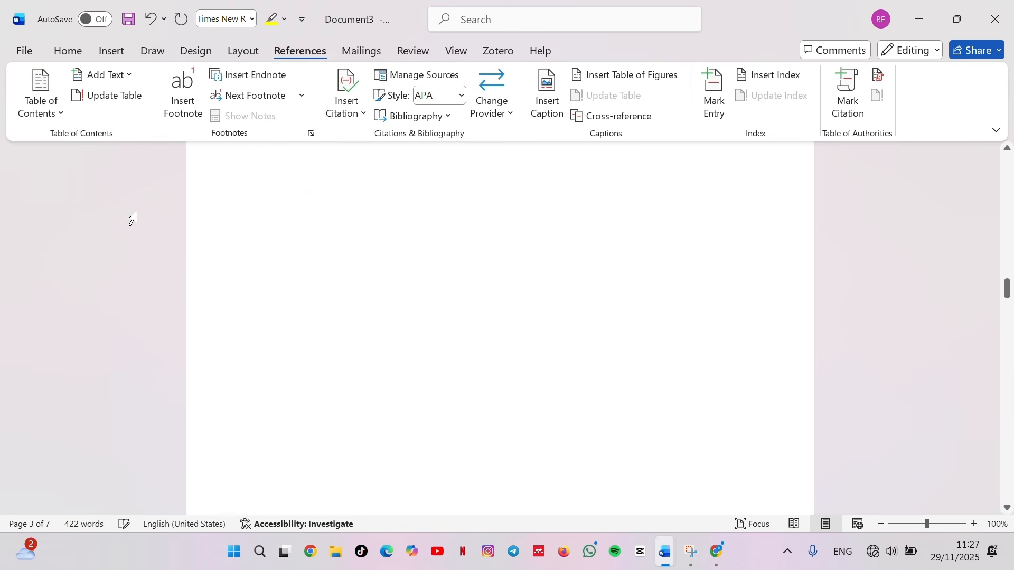
# Step: Examine the entries and page numbers of the table of contents on the Daftar Isi page
pyautogui.scroll(8, 460, 335)
pyautogui.scroll(-7, 459, 331)
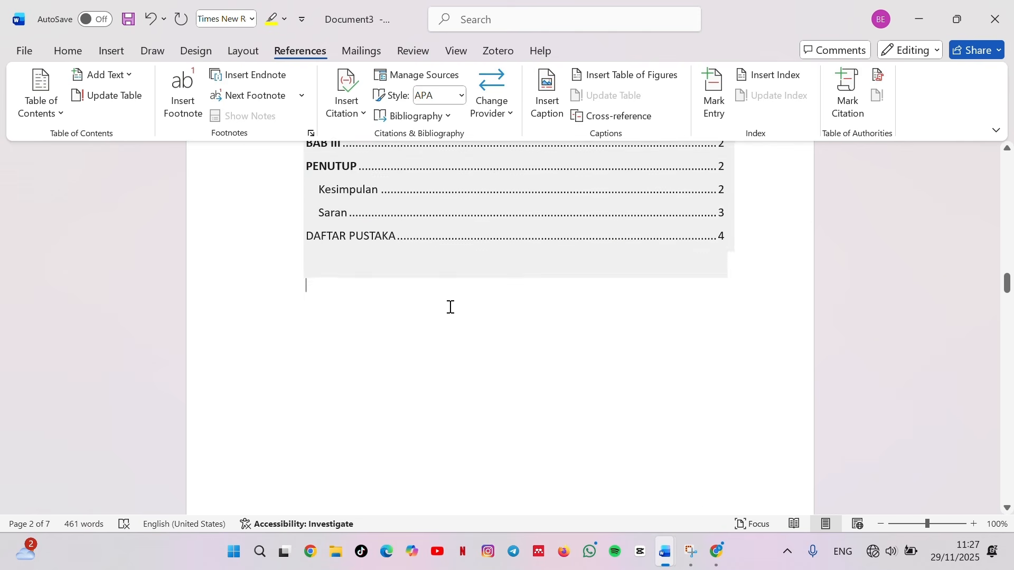
pyautogui.scroll(5, 451, 305)
pyautogui.scroll(-2, 448, 305)
pyautogui.scroll(-5, 453, 306)
pyautogui.scroll(3, 480, 319)
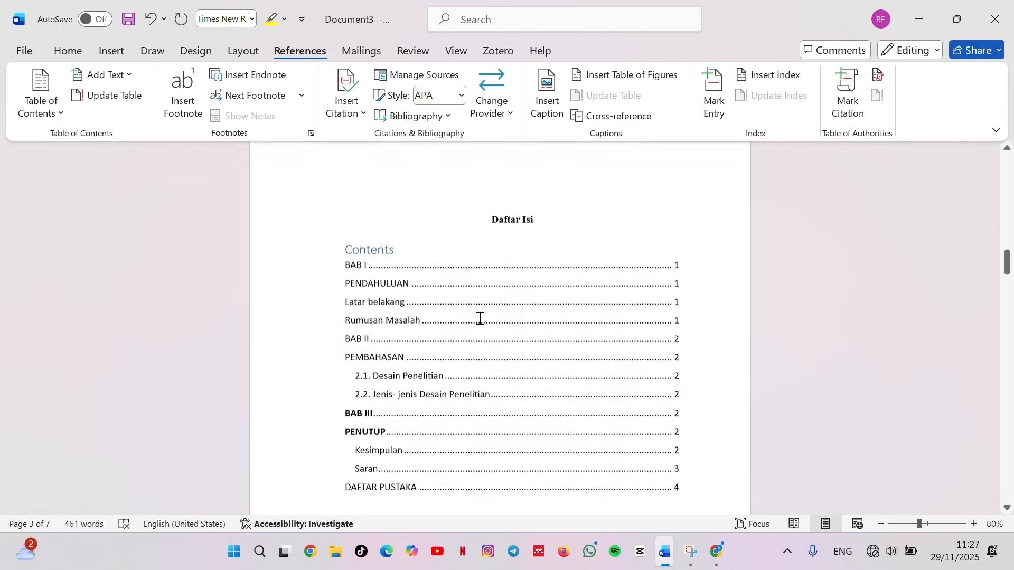
pyautogui.scroll(4, 481, 287)
pyautogui.scroll(-5, 480, 286)
pyautogui.scroll(-5, 489, 335)
pyautogui.scroll(5, 476, 375)
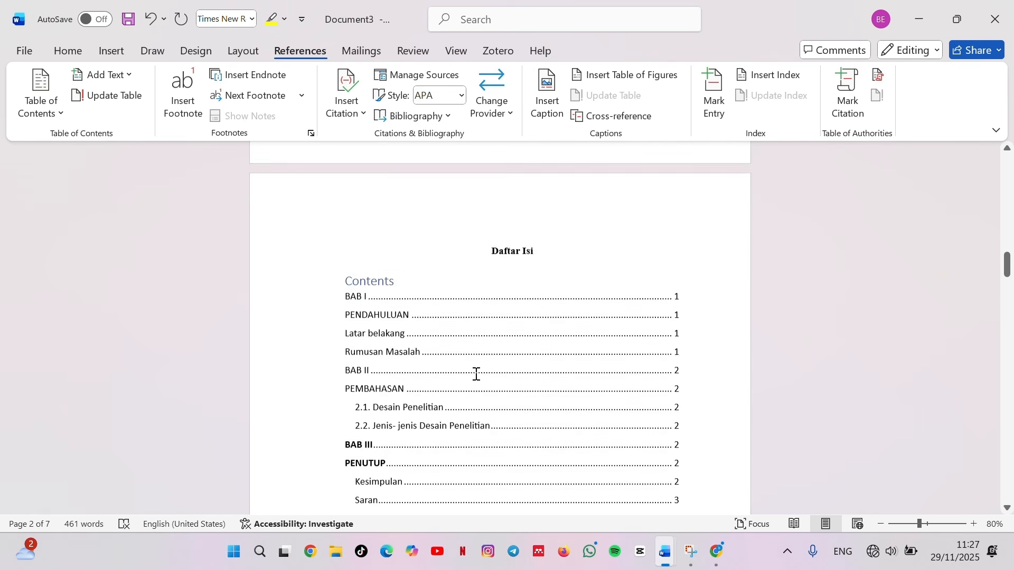
# Step: Review the whole document from the cover to Daftar Pustaka, checking the headings and page numbers in each section
pyautogui.scroll(8, 475, 374)
pyautogui.scroll(13, 471, 364)
pyautogui.scroll(-17, 470, 363)
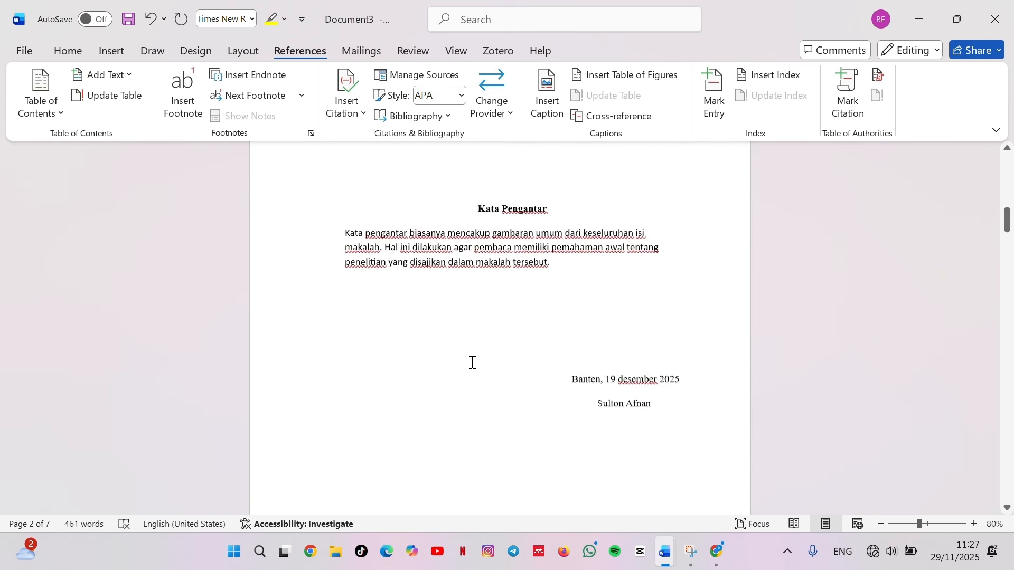
pyautogui.scroll(-20, 490, 360)
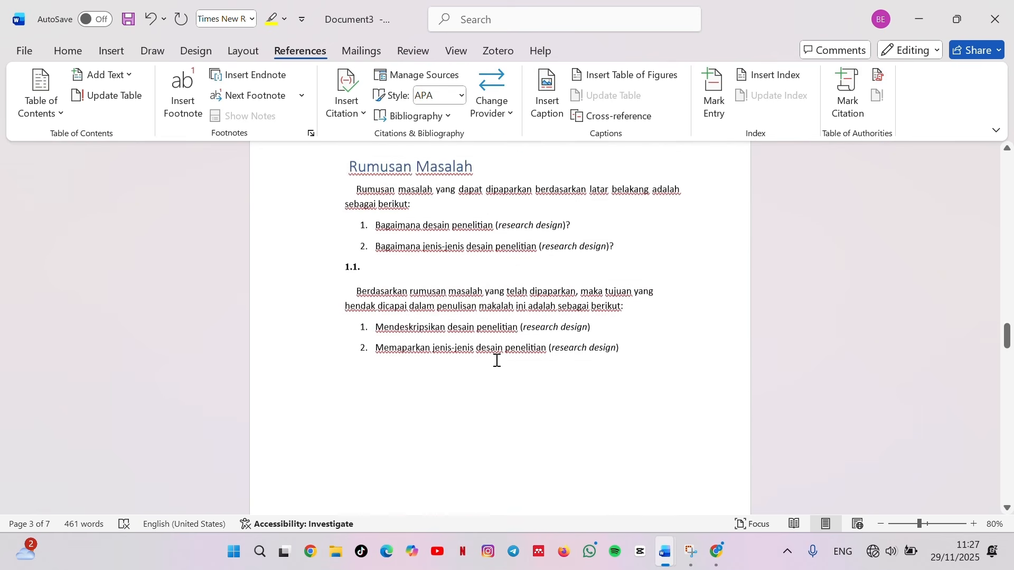
pyautogui.scroll(-20, 496, 359)
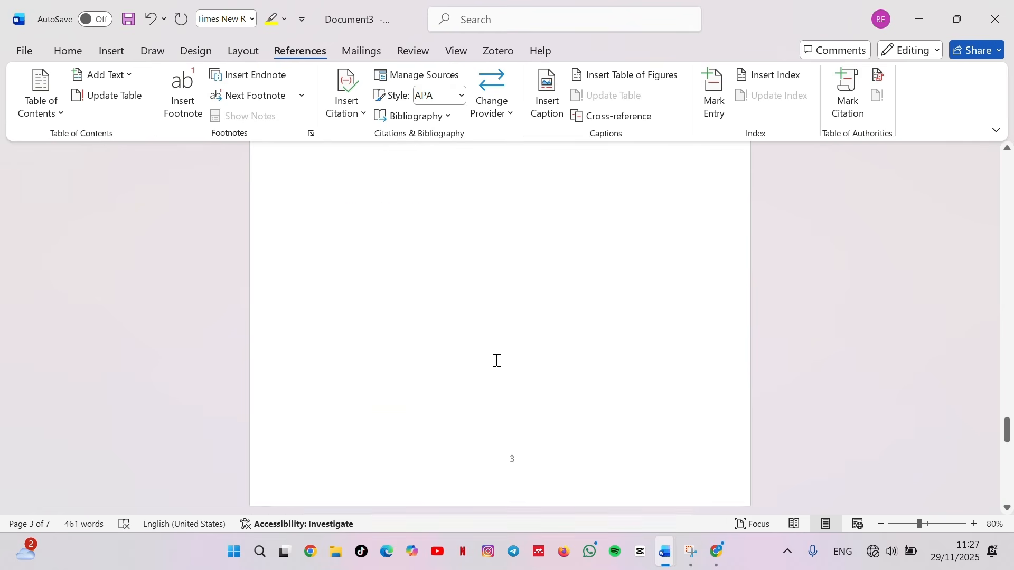
pyautogui.scroll(10, 496, 362)
pyautogui.scroll(-10, 497, 362)
pyautogui.scroll(6, 485, 308)
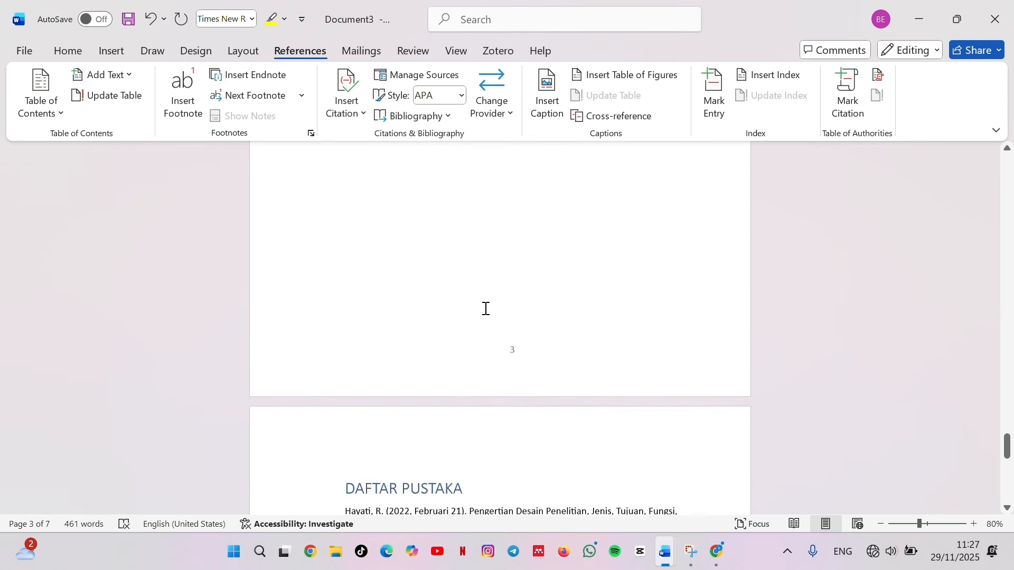
pyautogui.scroll(15, 486, 309)
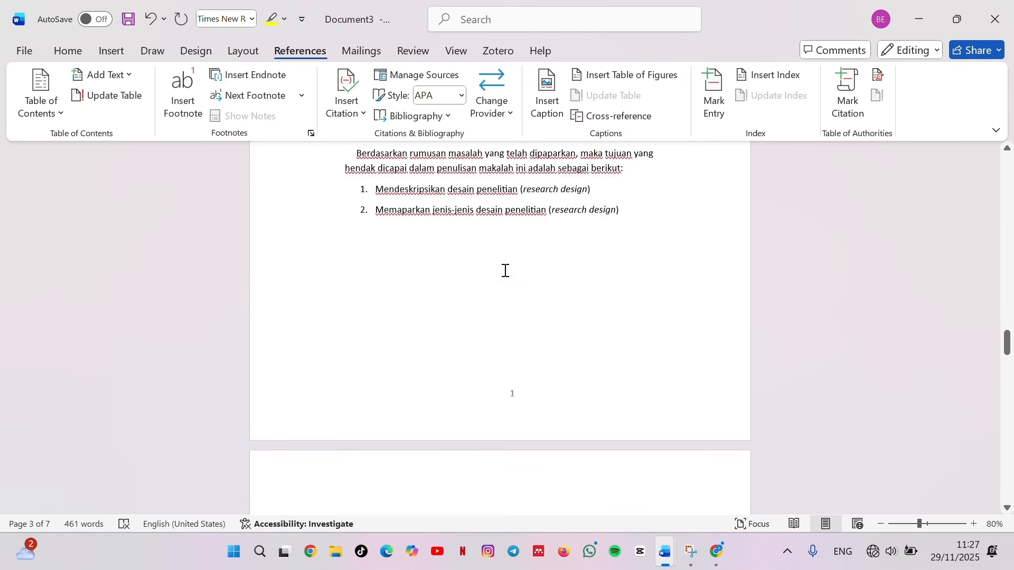
pyautogui.scroll(20, 501, 269)
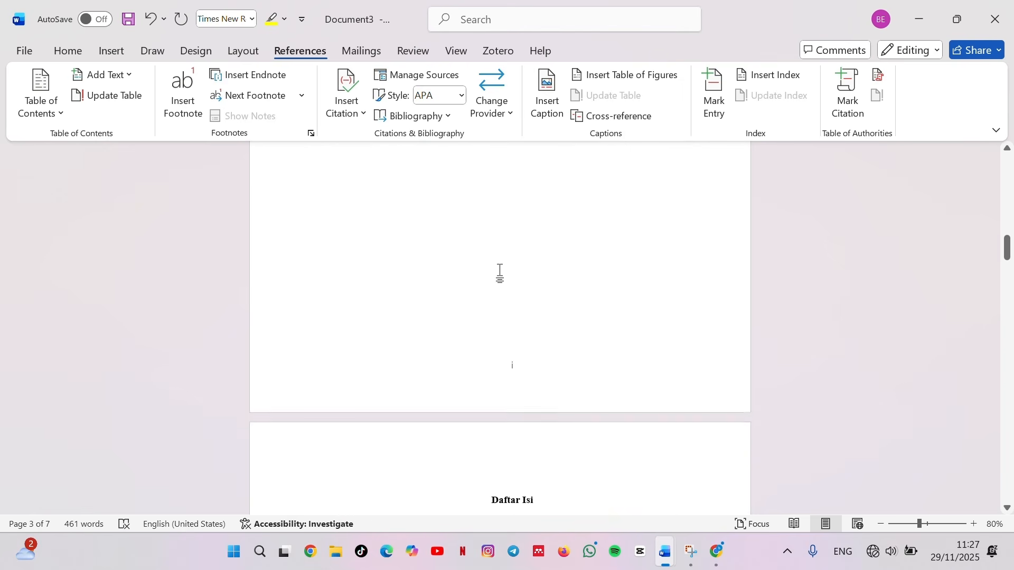
pyautogui.scroll(15, 496, 267)
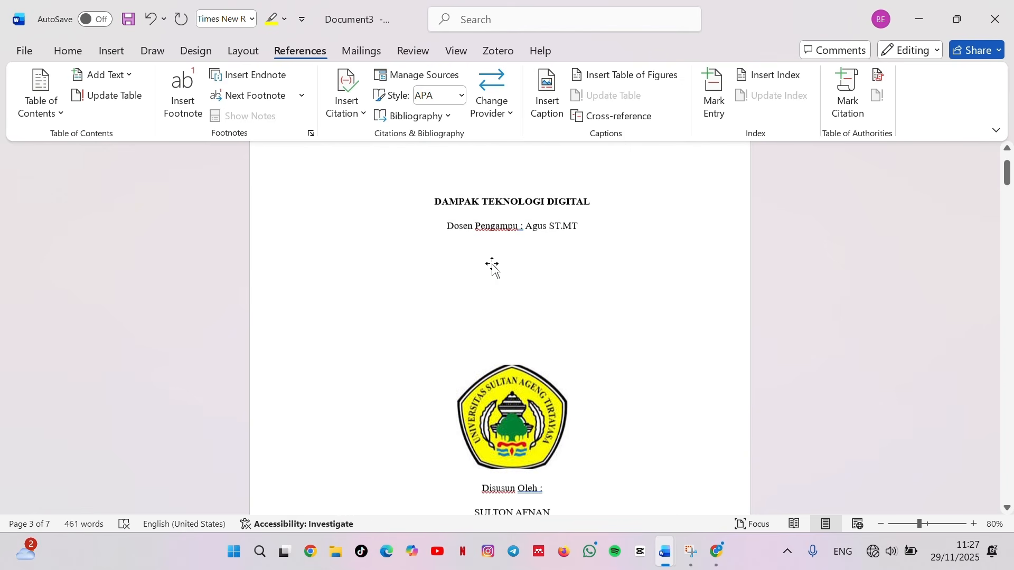
# Step: Examine the layout of the cover page and the Kata Pengantar page
pyautogui.scroll(-5, 493, 267)
pyautogui.scroll(-4, 493, 264)
pyautogui.scroll(9, 493, 263)
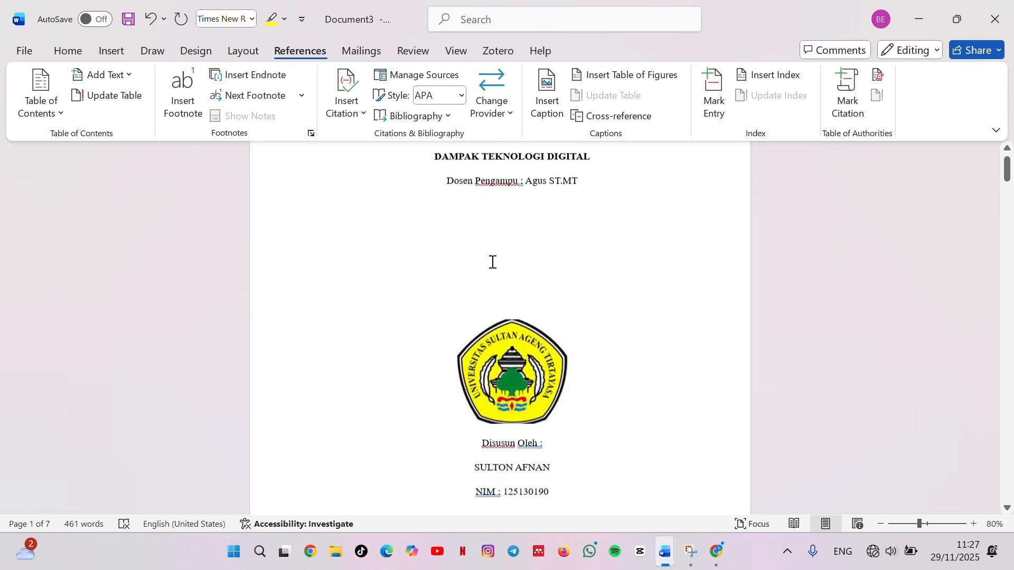
pyautogui.scroll(-6, 493, 263)
pyautogui.scroll(9, 492, 261)
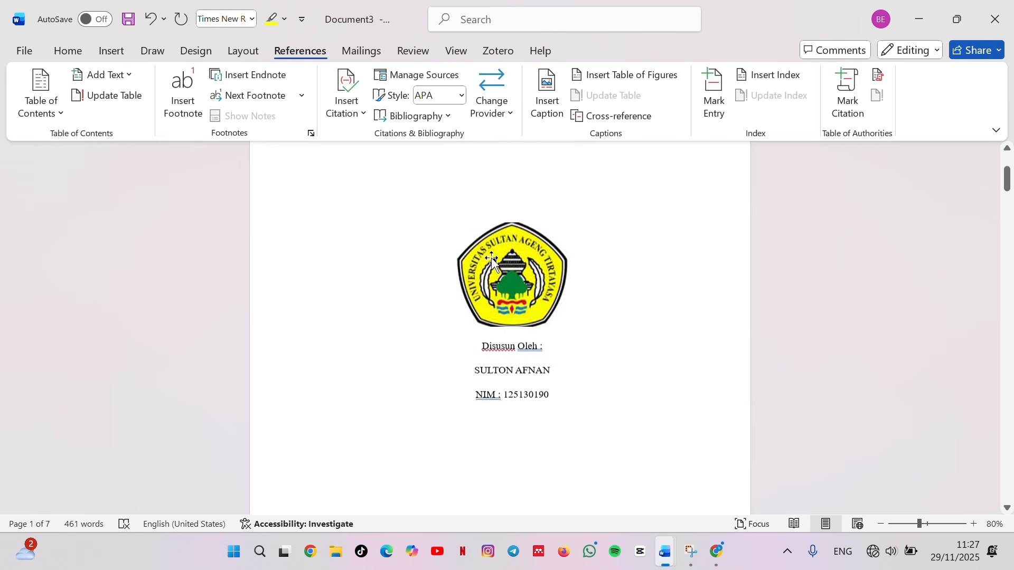
pyautogui.scroll(-10, 492, 260)
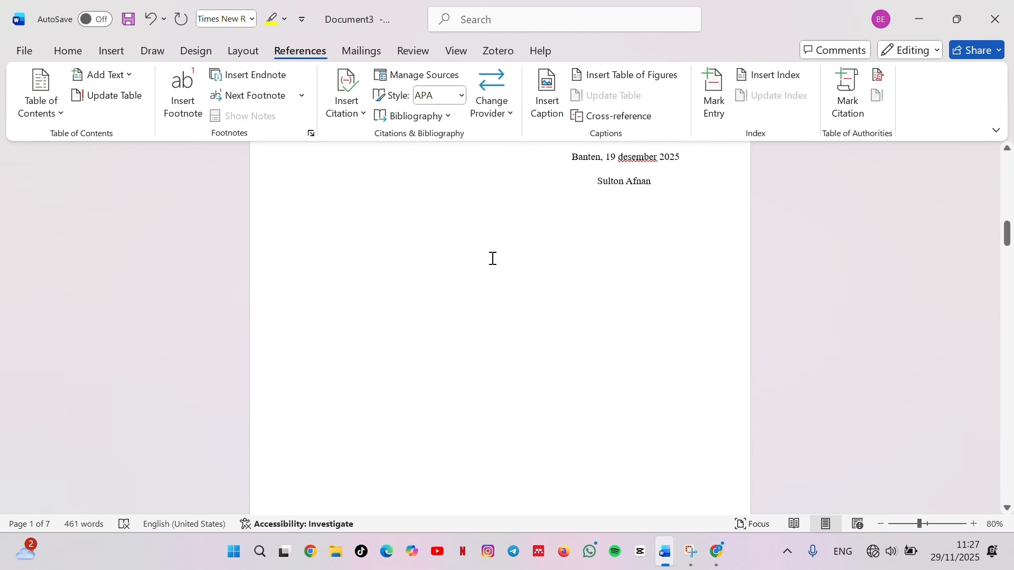
pyautogui.scroll(2, 493, 259)
pyautogui.scroll(8, 493, 259)
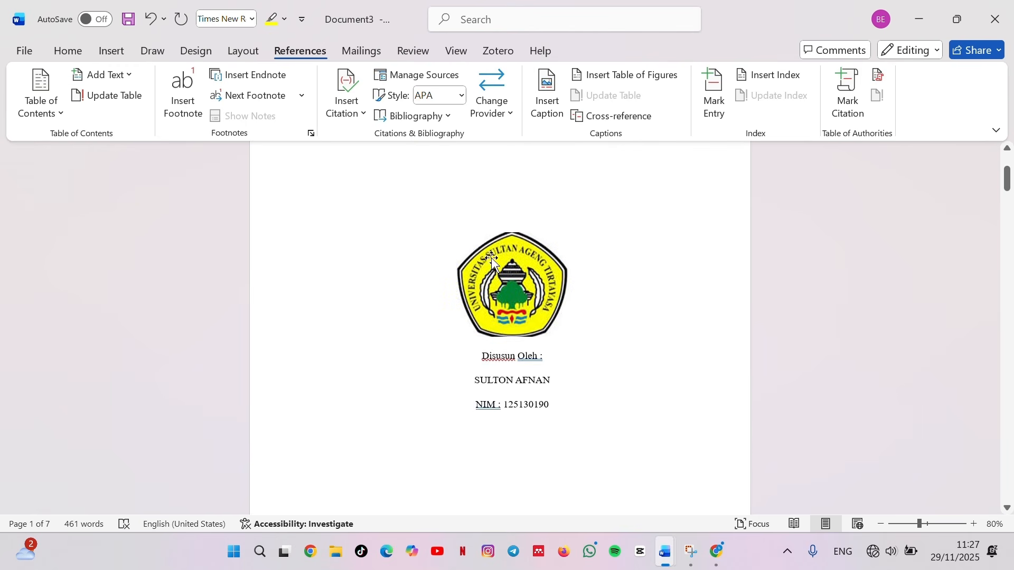